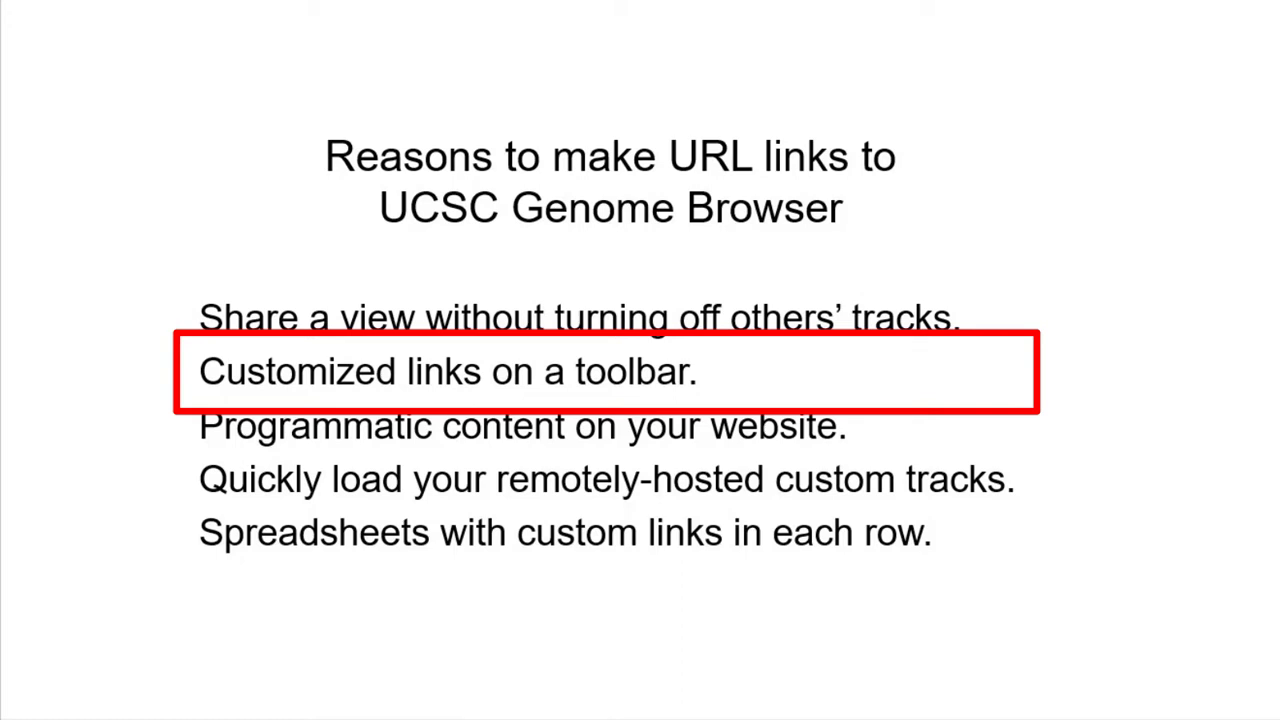
- Advance past the programmatic-content reason to the 'Saved Sessions vs. URL links' section and its photo slide
key(Right)
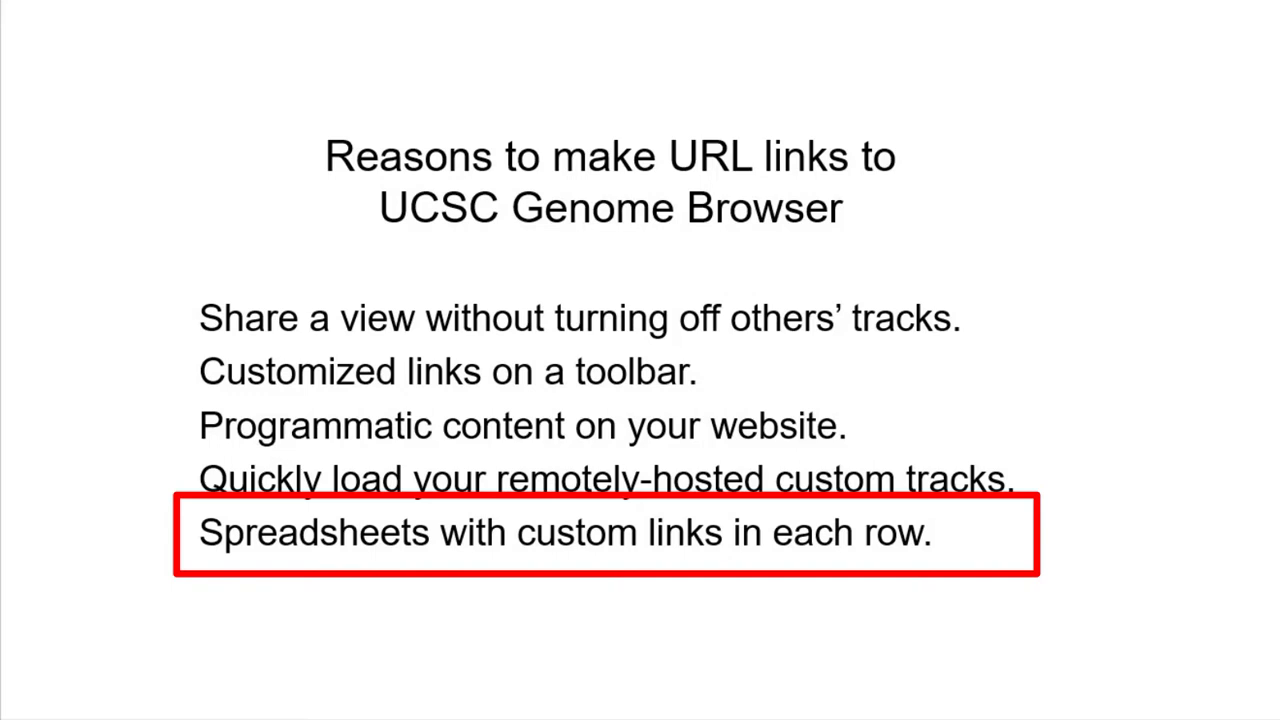
key(Right)
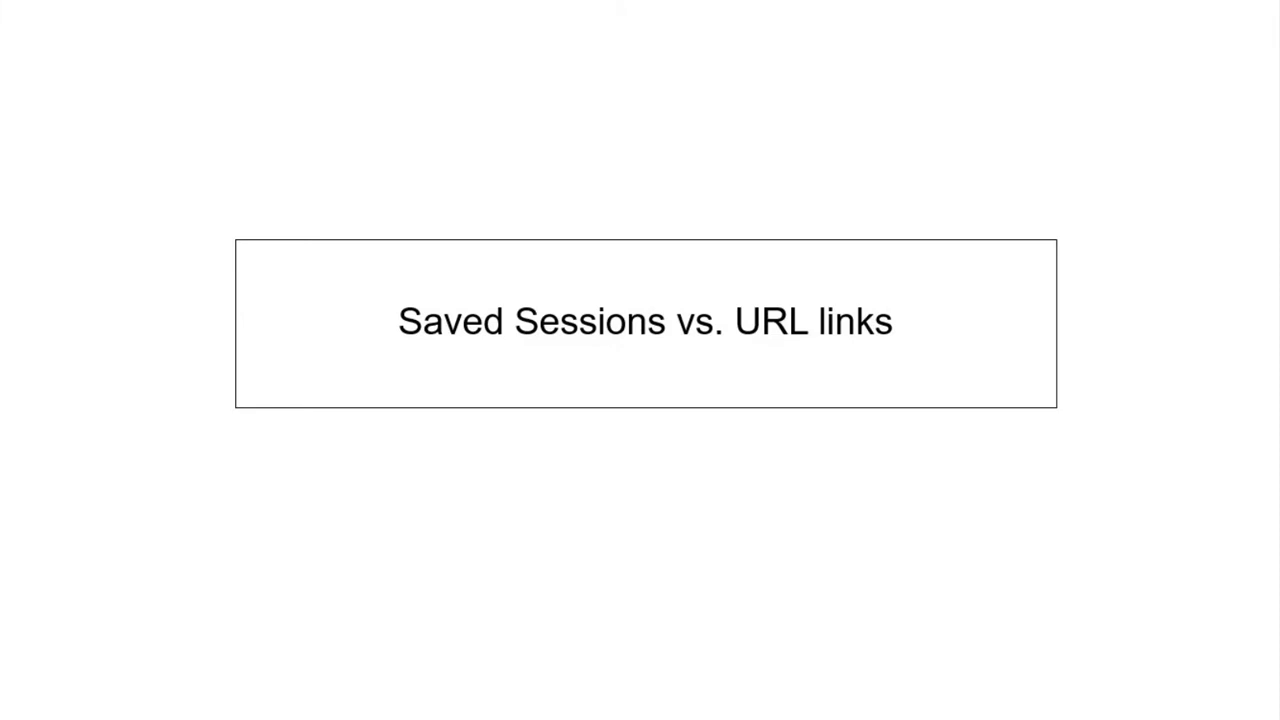
key(Right)
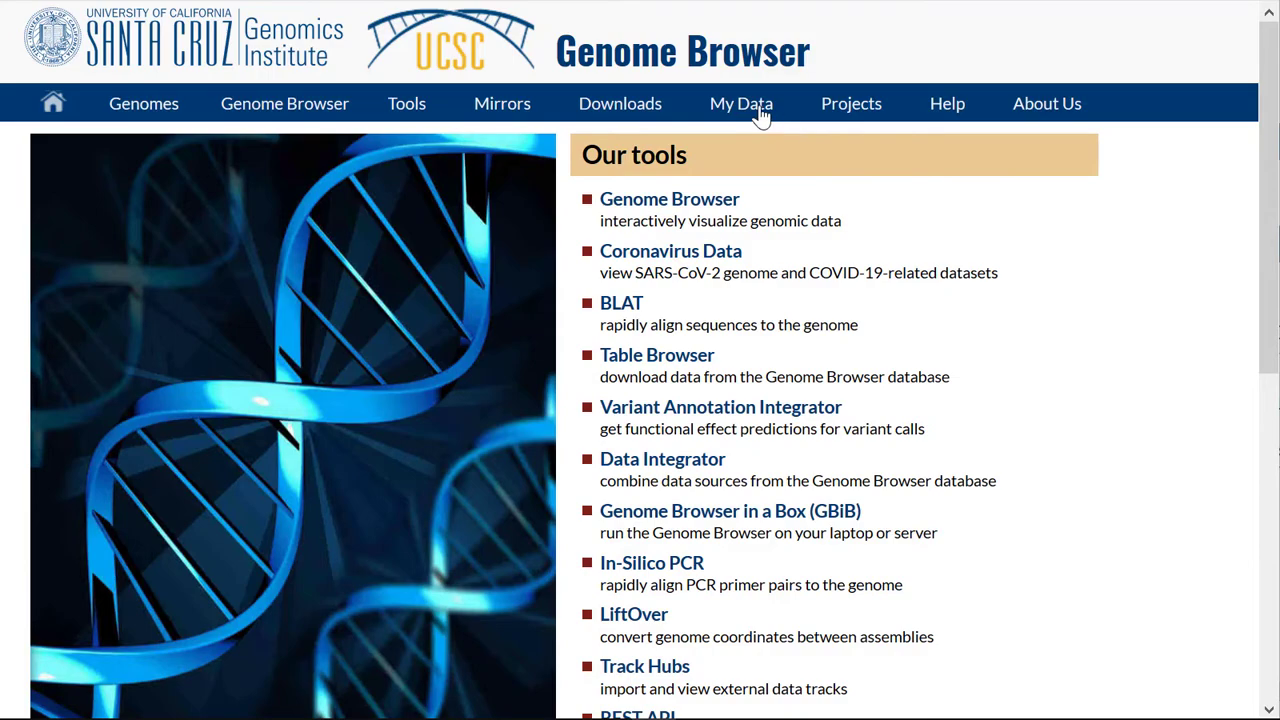
- Open My Data > My Sessions and highlight the 'to a local file:' save option
mouse_move(755, 110)
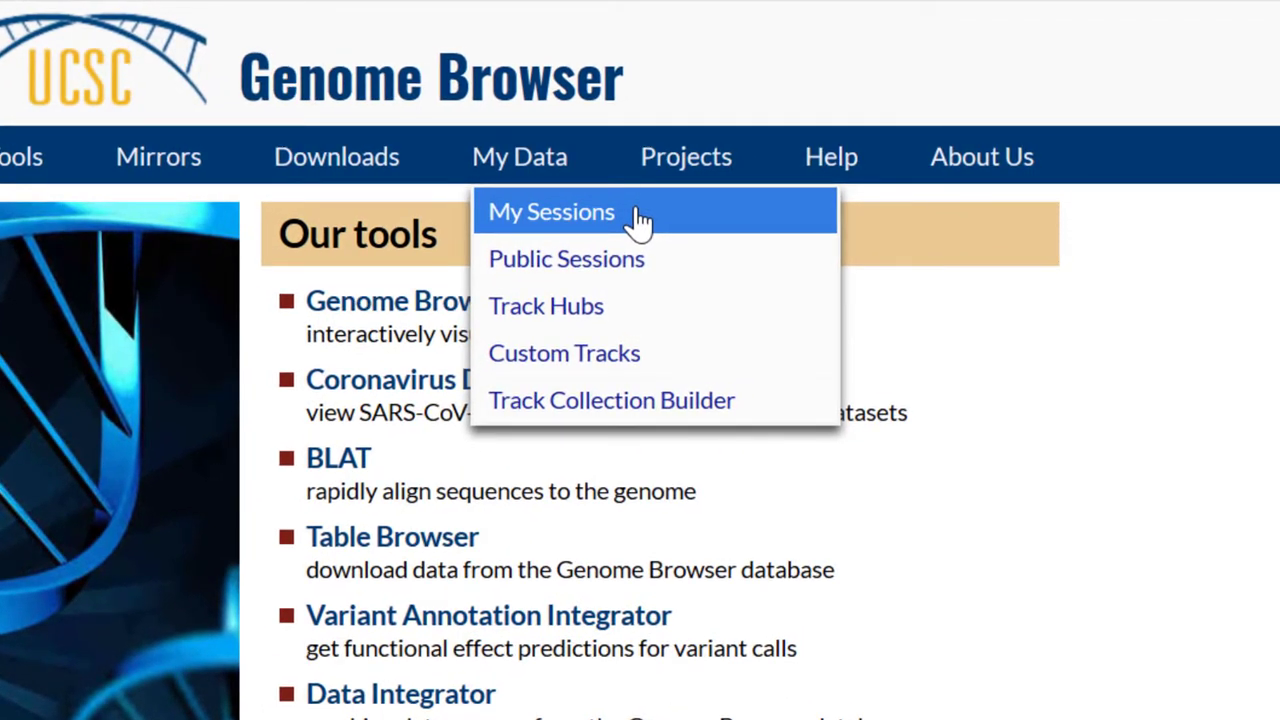
click(640, 220)
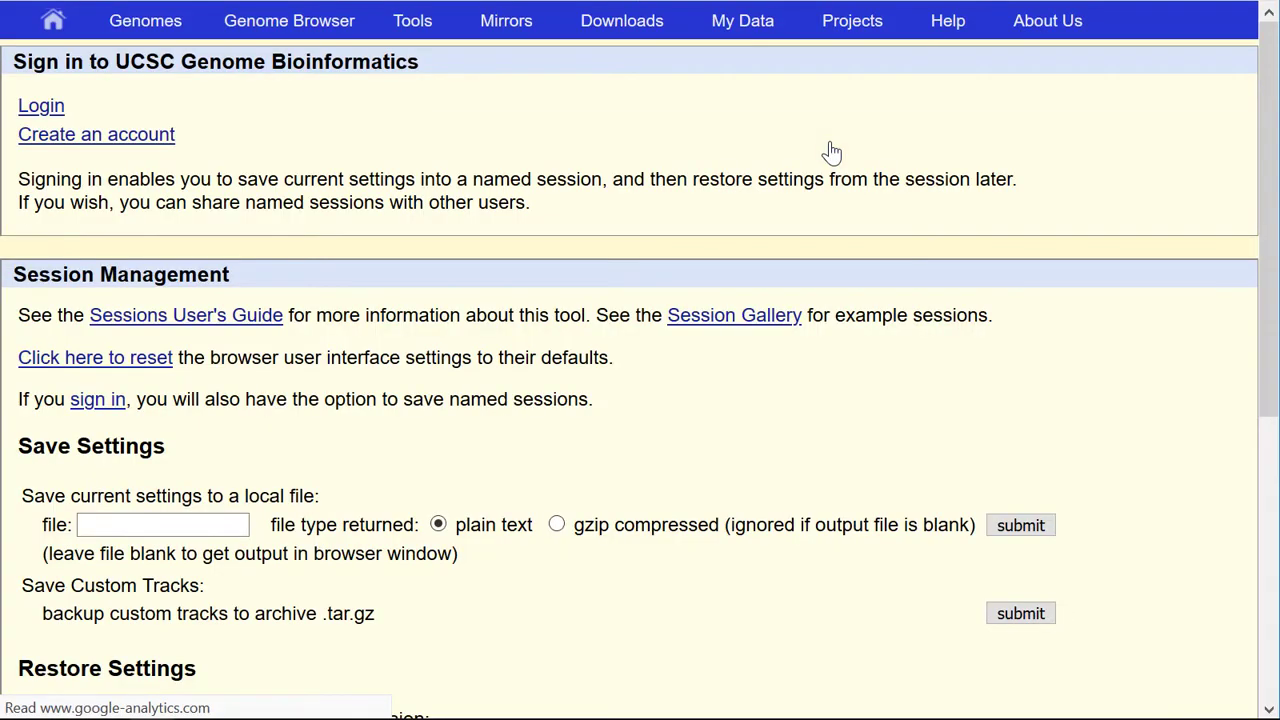
key(ctrl+f)
drag(212, 495, 362, 500)
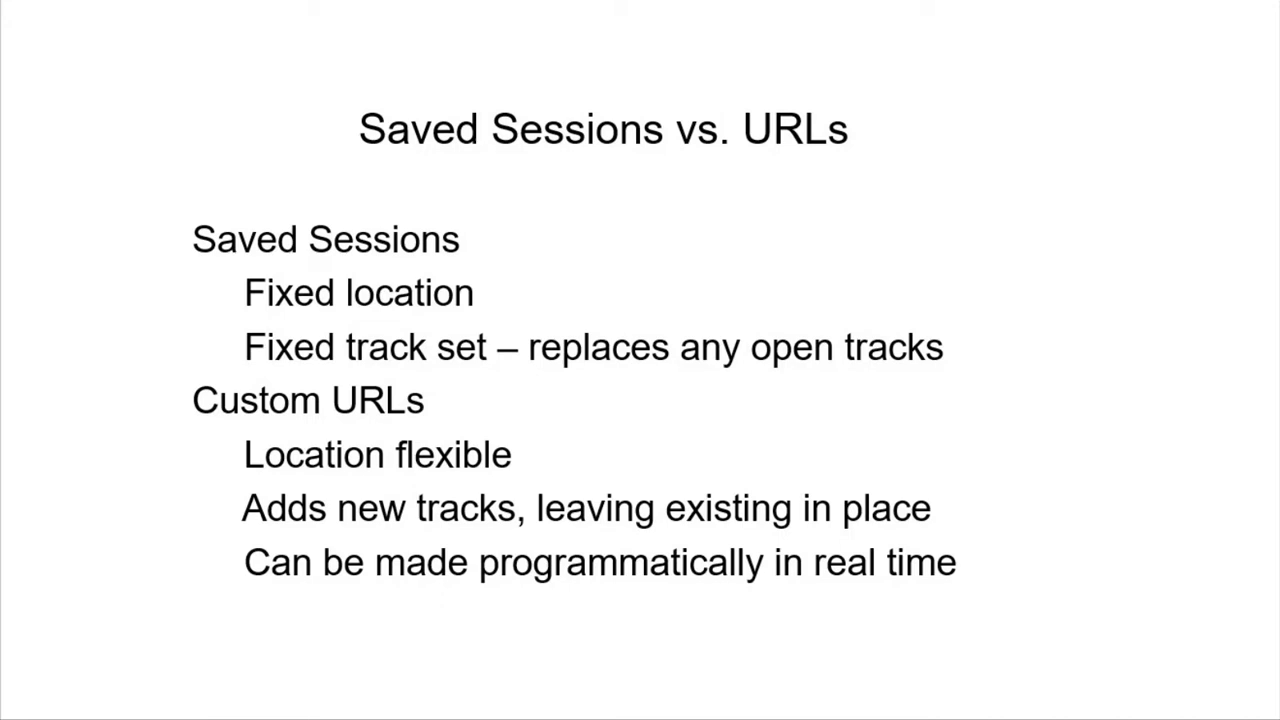
- Advance to the 'About the URL' section and reveal the Genome Browser server address box
key(Right)
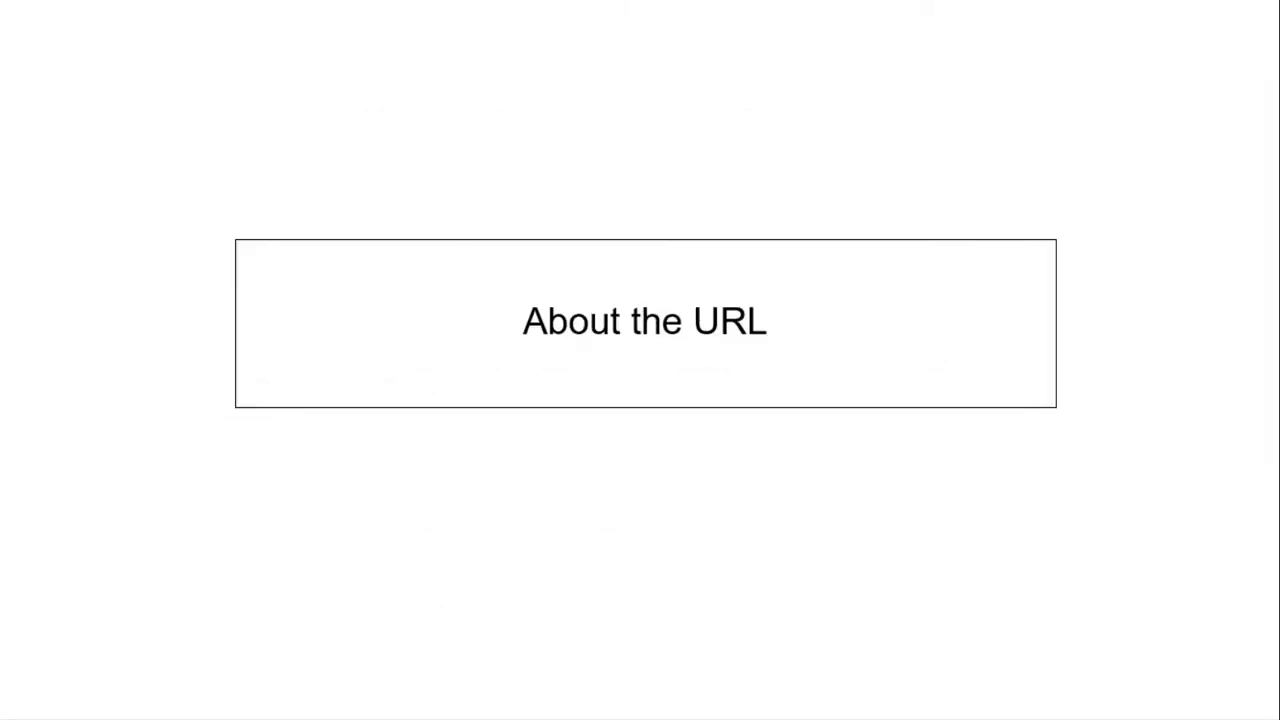
key(Right)
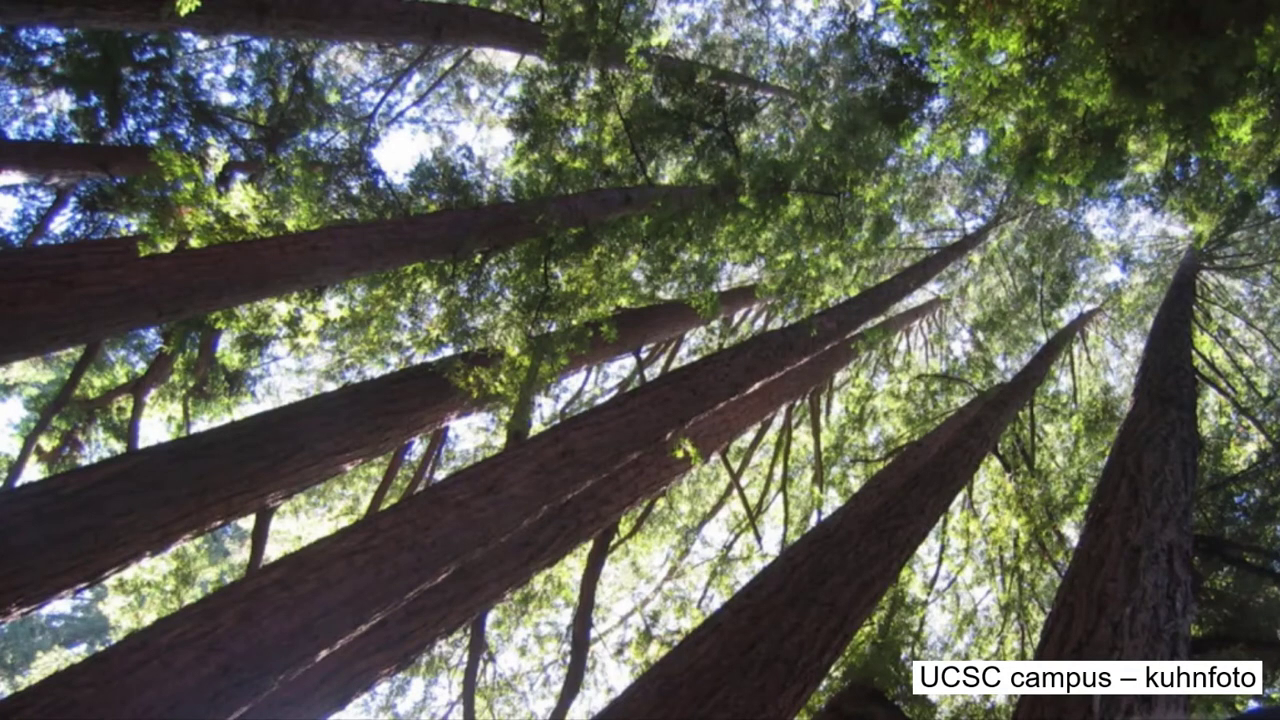
key(Right)
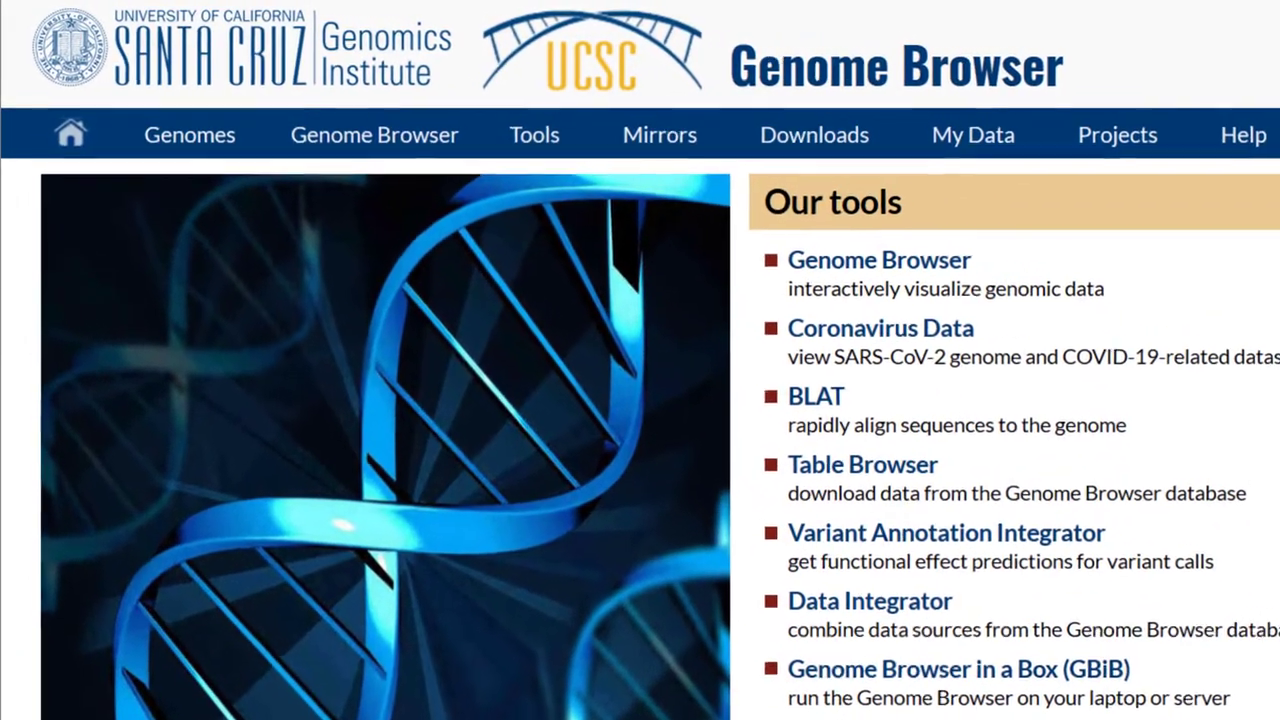
- Reset all user settings, then open the default hg38 view at chrX:15,560,138-15,602,945
mouse_move(464, 156)
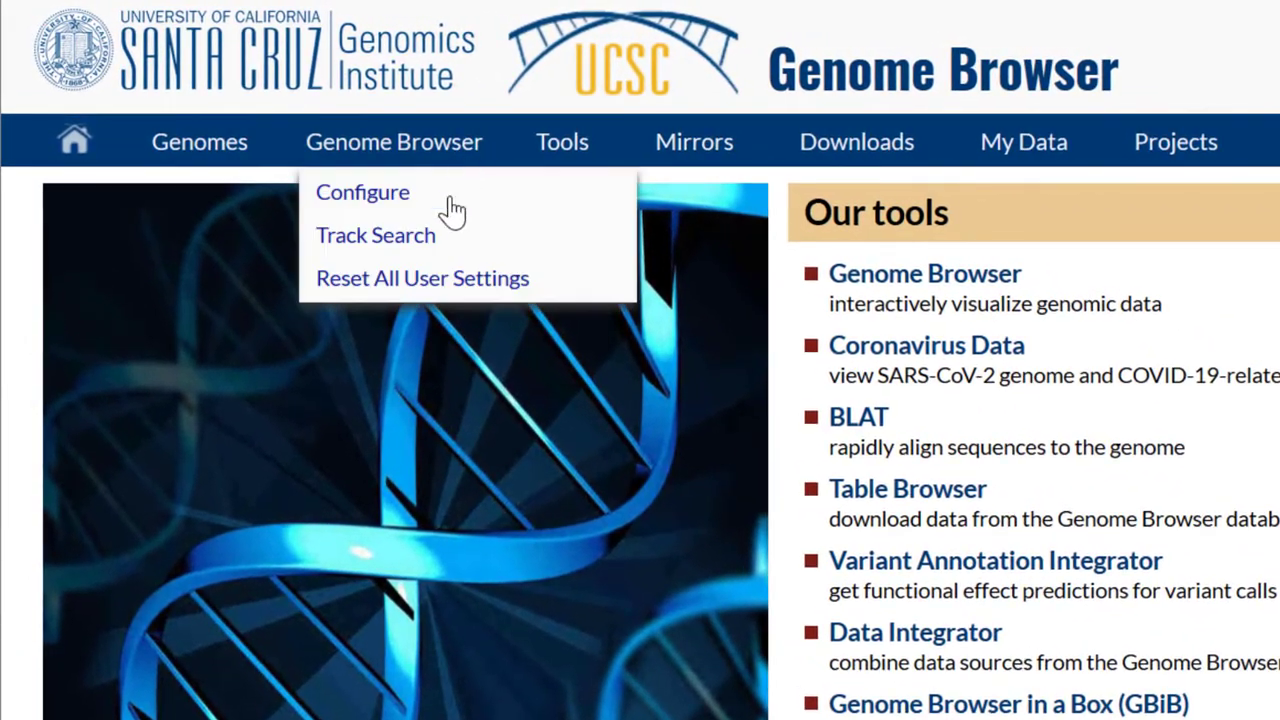
click(480, 285)
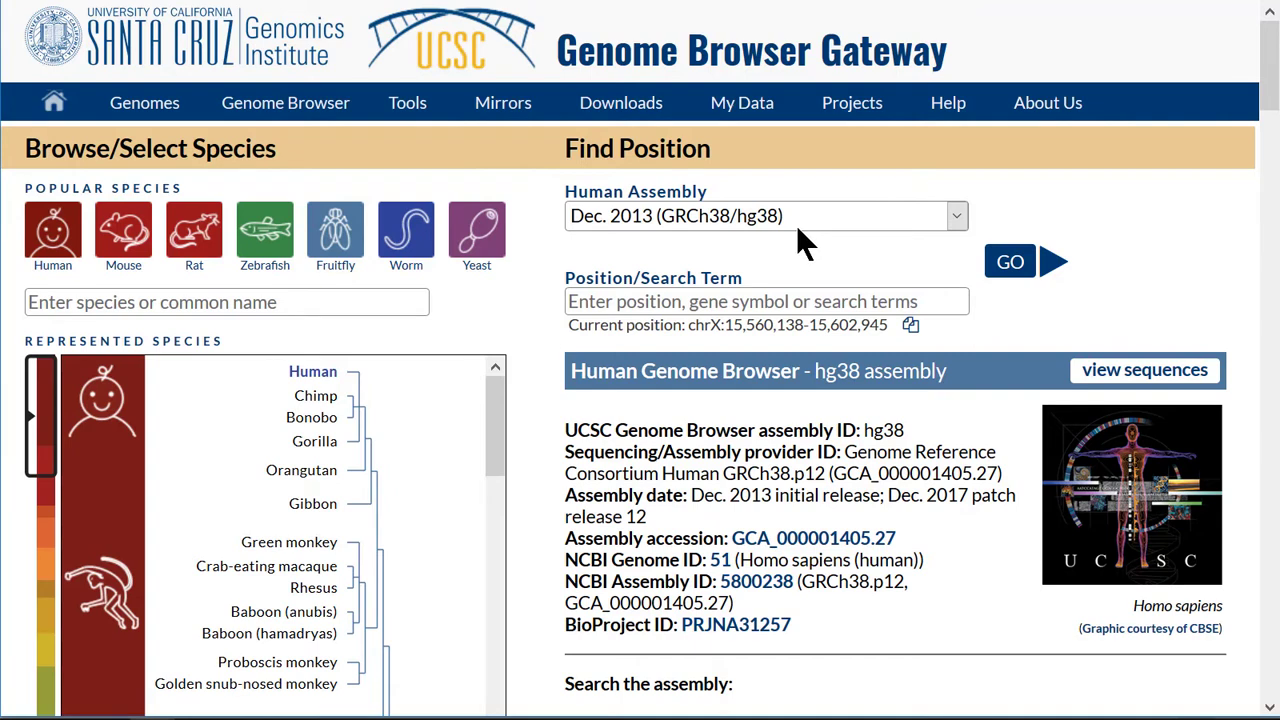
click(1010, 264)
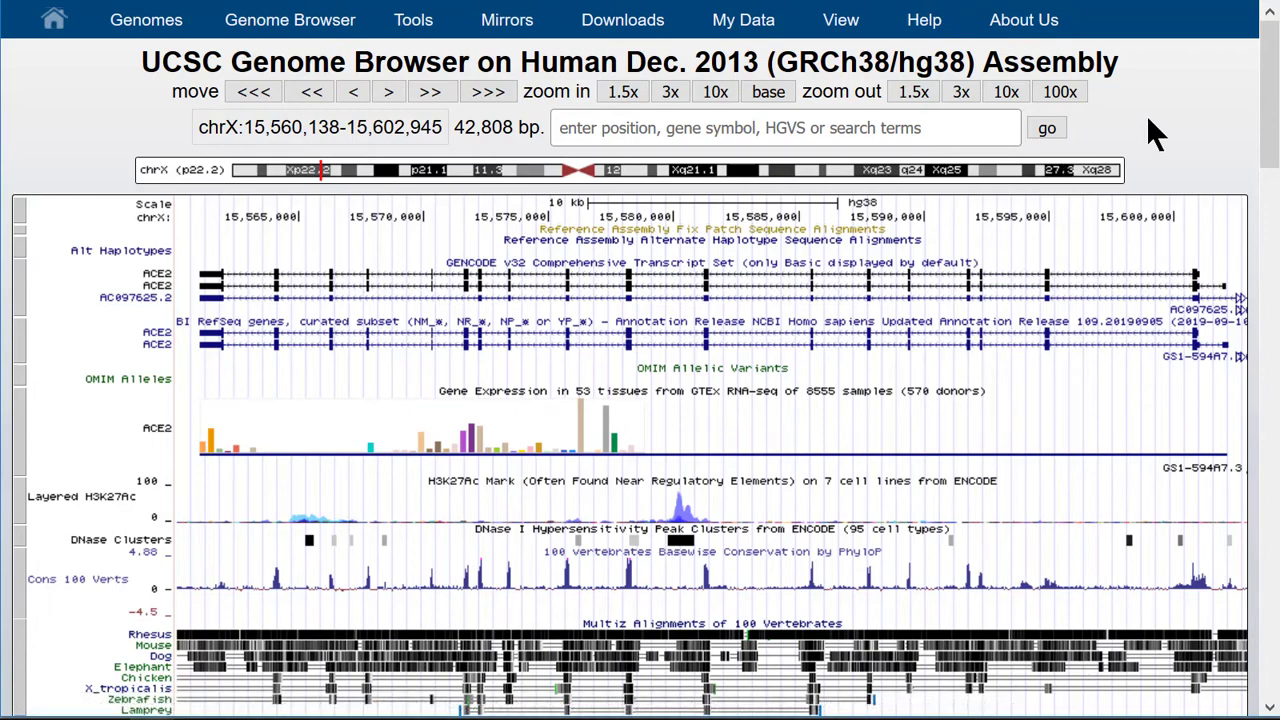
mouse_move(963, 19)
key(Right)
key(Right)
key(Right)
key(Right)
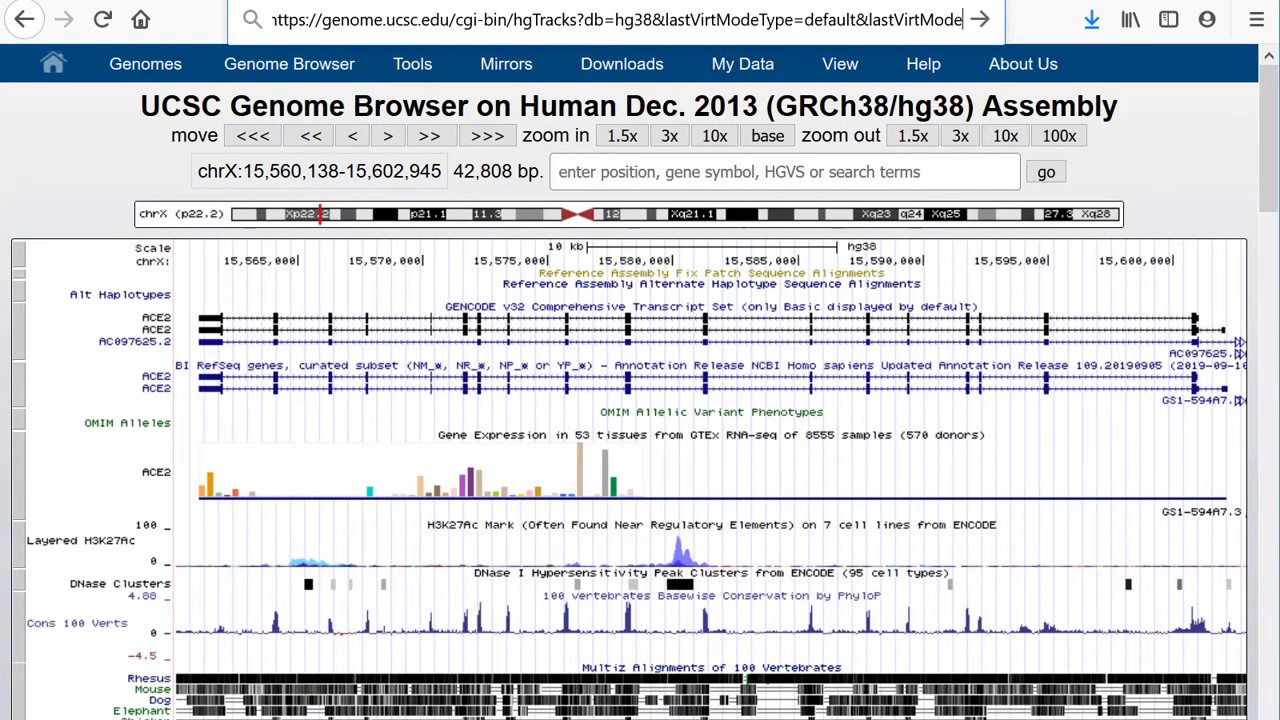
key(Right)
key(Right)
key(Right)
key(Right)
key(Right)
key(Right)
key(Right)
key(Right)
key(Right)
key(Right)
key(Right)
key(Right)
key(Right)
key(Right)
key(Right)
key(Right)
key(Right)
key(Right)
key(Right)
key(Right)
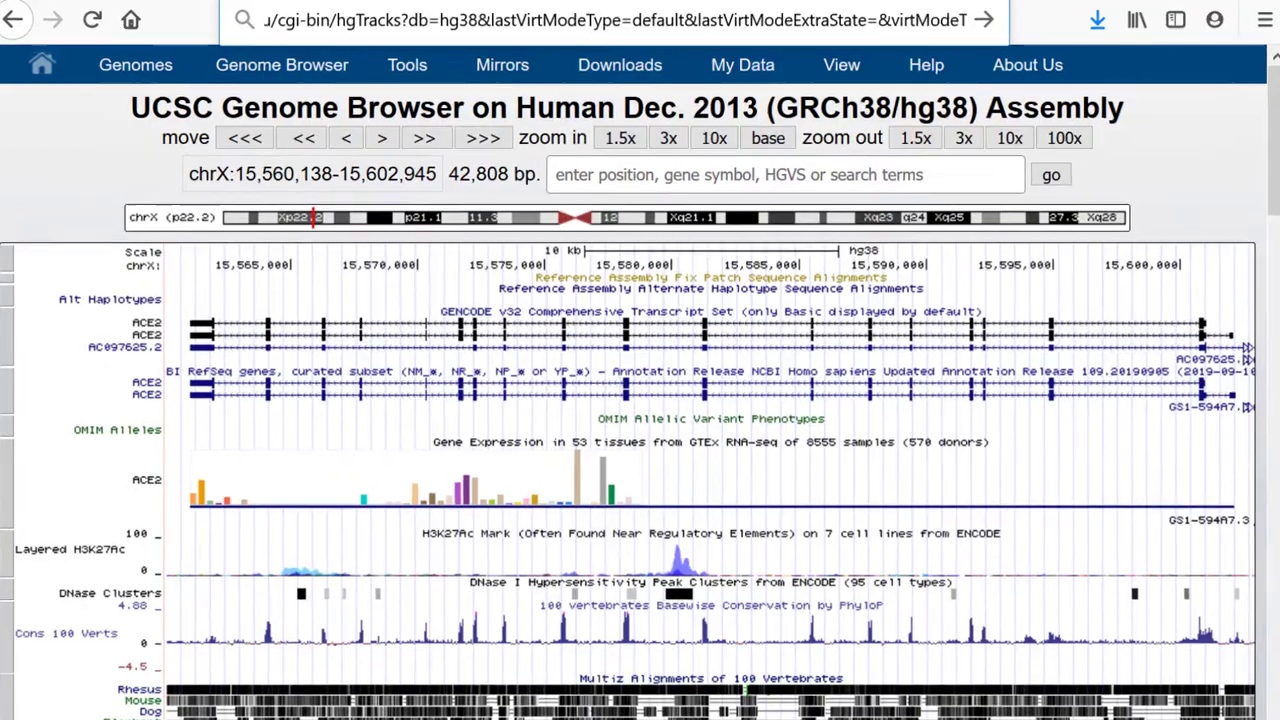
key(Right)
key(Right)
key(Right)
key(Right)
key(Right)
key(Right)
key(Right)
key(Right)
key(Right)
key(Right)
key(Right)
key(Right)
key(Right)
key(Right)
key(Right)
key(Right)
key(Right)
key(Right)
key(Right)
key(Right)
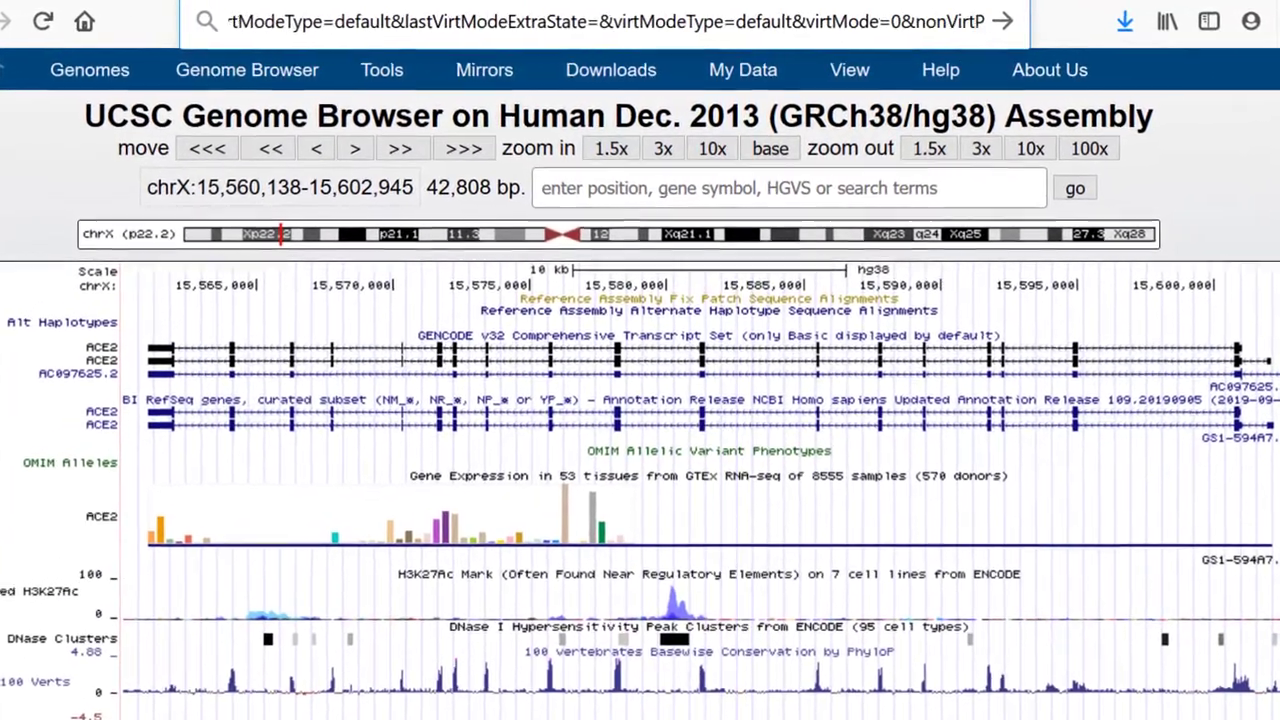
key(Right)
key(Right)
key(Right)
key(Right)
key(Right)
key(Right)
key(Right)
key(Right)
key(Right)
key(Right)
key(Right)
key(Right)
key(Right)
key(Right)
key(Right)
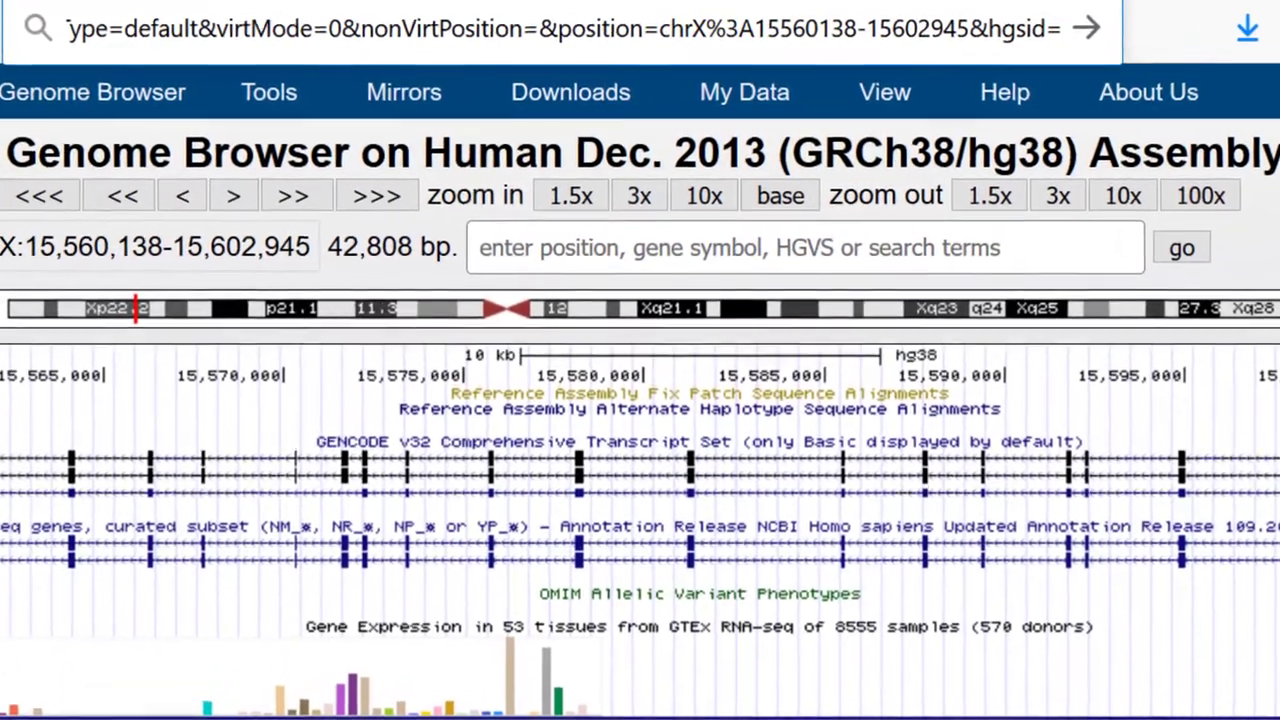
key(shift+Left)
key(shift+Left)
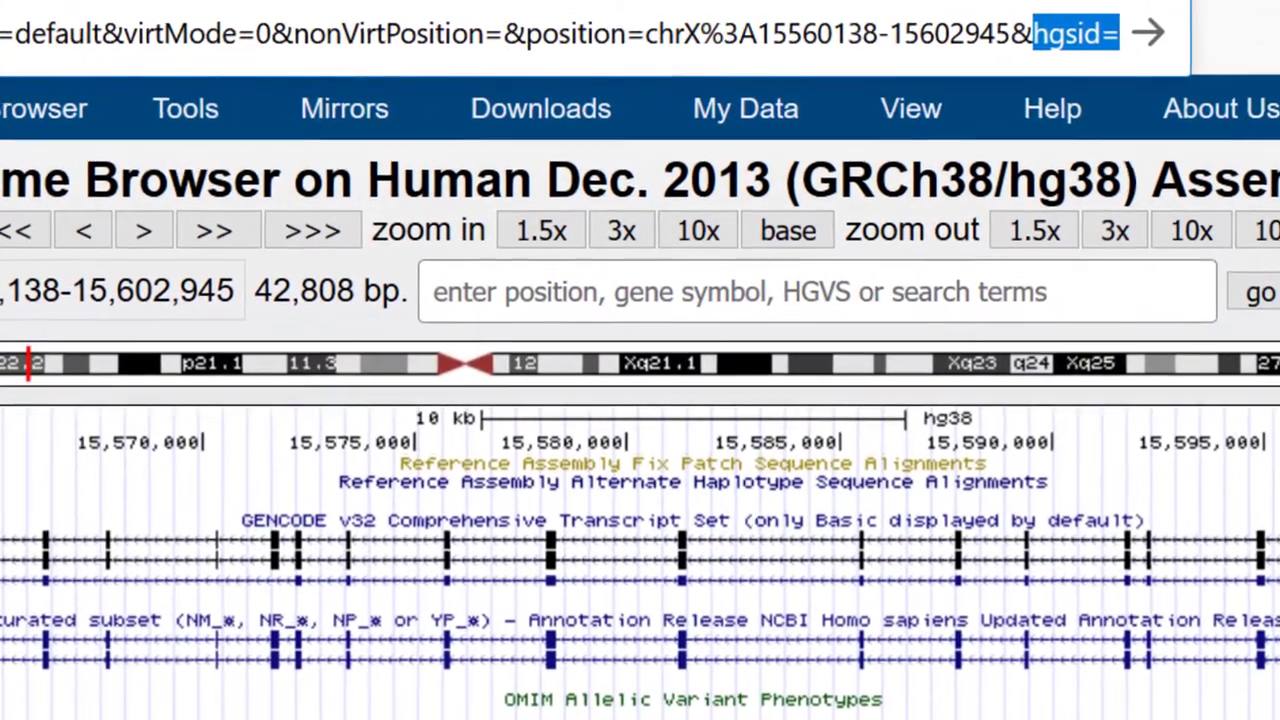
key(Right)
key(Right)
key(Right)
key(Right)
key(Right)
key(Right)
key(Right)
key(Right)
key(Right)
key(Right)
key(Right)
key(Right)
key(Right)
key(Right)
key(Right)
key(Right)
key(Right)
key(Right)
key(Right)
key(Right)
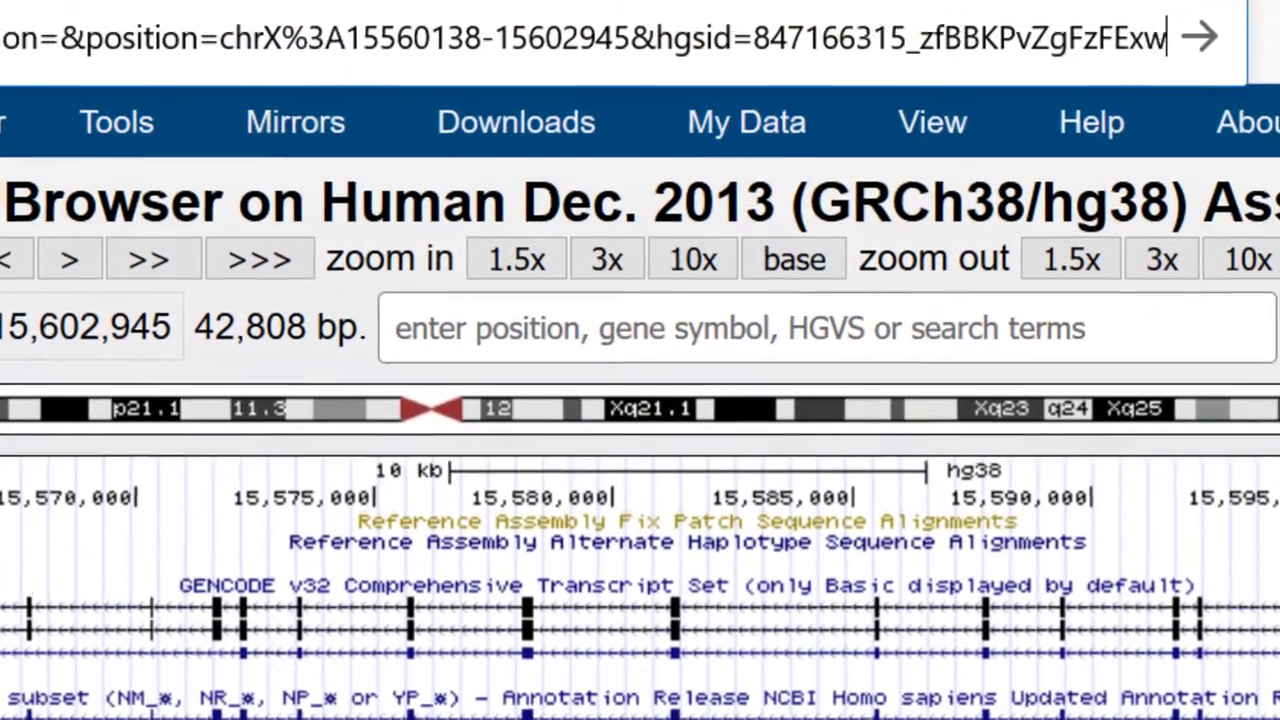
key(Right)
key(Right)
key(shift+Left)
key(shift+Left)
key(shift+Left)
key(shift+Left)
key(shift+Left)
key(shift+Left)
key(shift+Left)
key(shift+Left)
key(shift+Left)
key(shift+Left)
key(shift+Left)
key(shift+Left)
key(shift+Left)
key(shift+Left)
key(shift+Left)
key(shift+Left)
key(shift+Left)
key(shift+Left)
key(shift+Left)
key(shift+Left)
key(shift+Left)
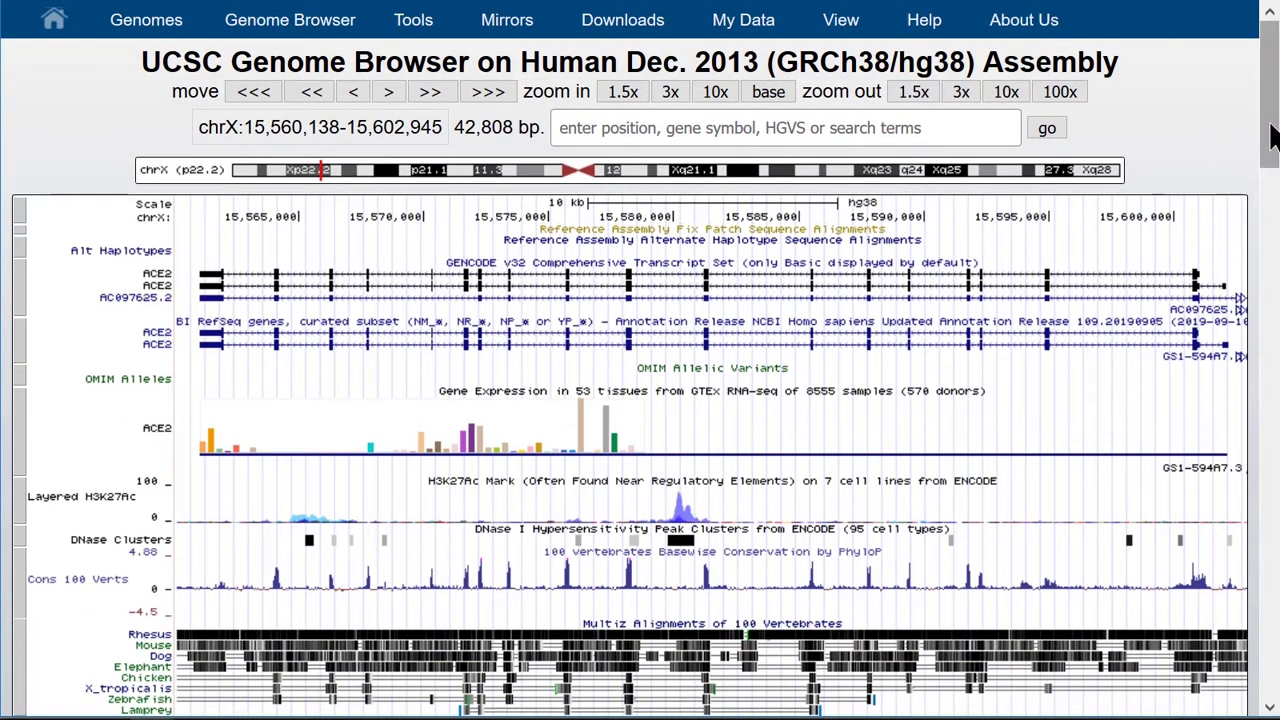
- Hide all tracks, then show GENCODE v32 in pack mode and refresh the view
scroll(1270, 133, down, 6)
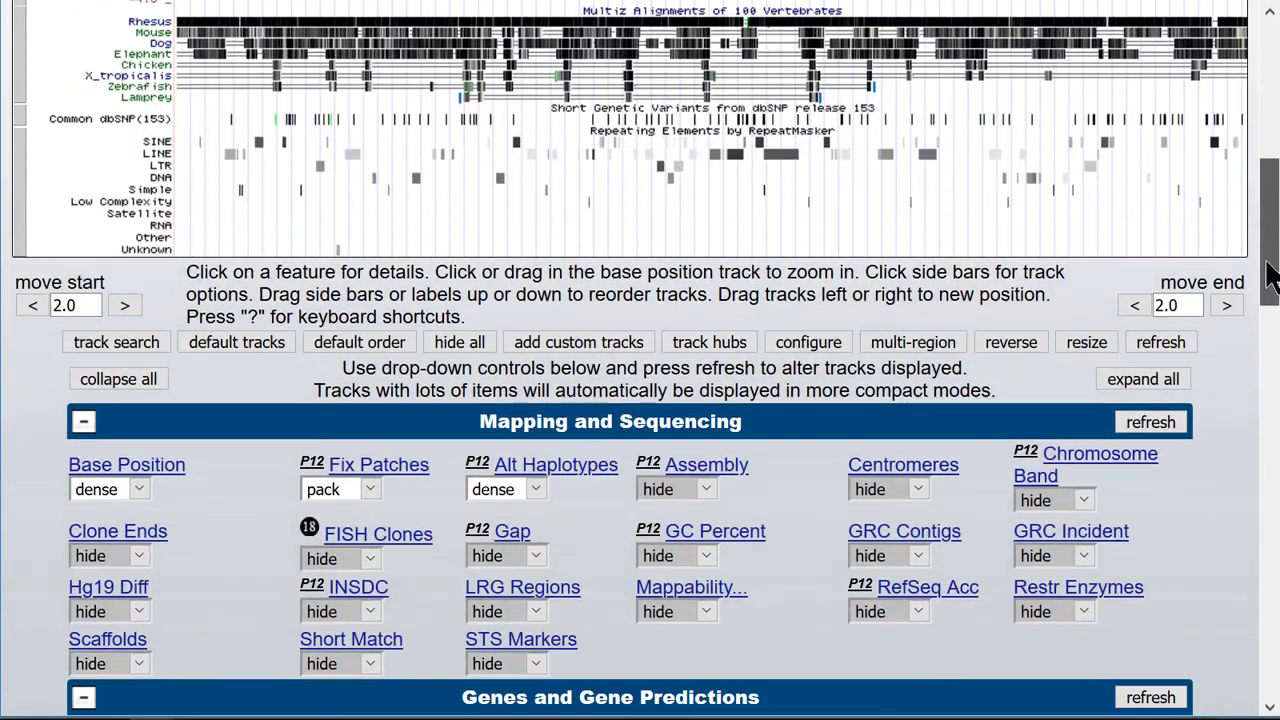
click(466, 342)
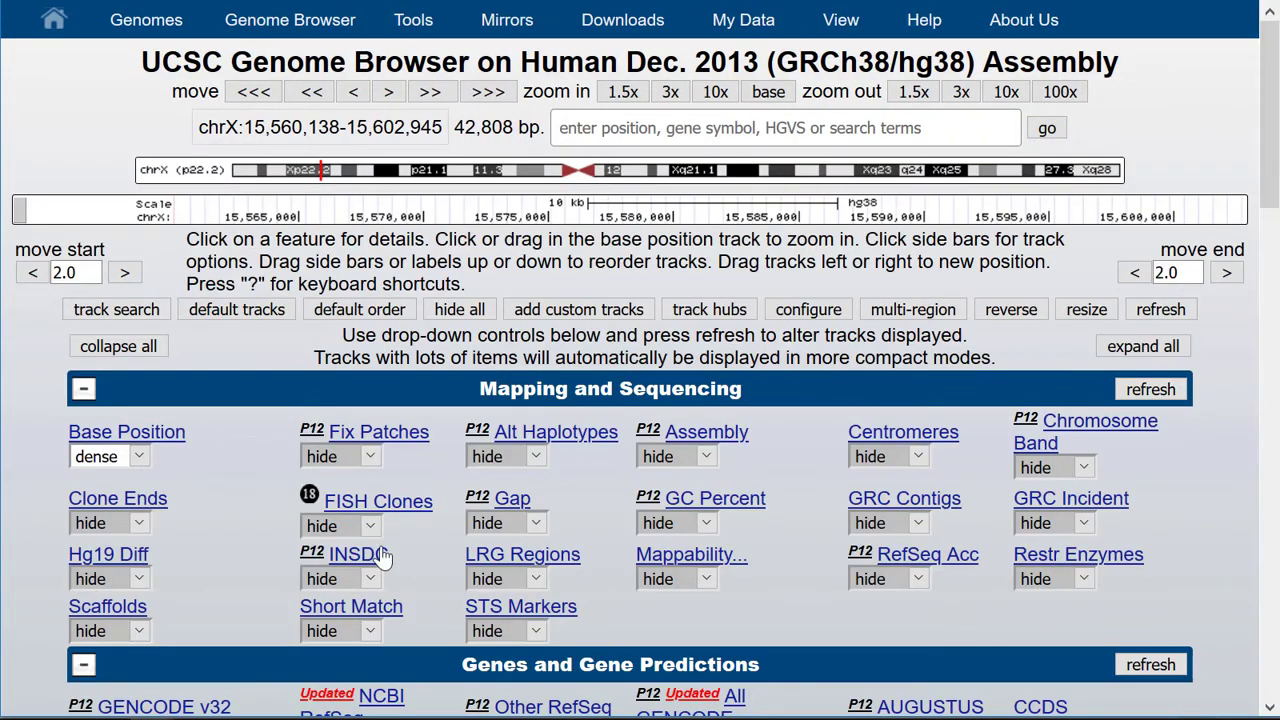
scroll(239, 530, down, 2)
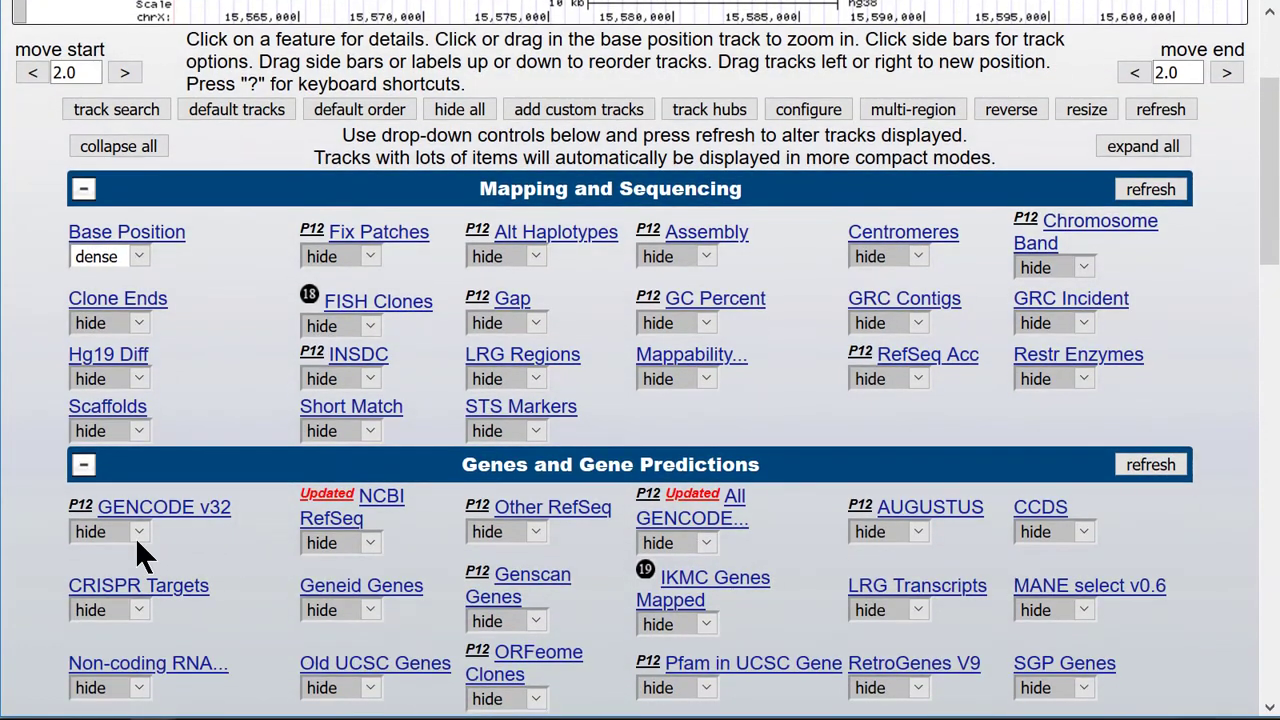
click(141, 530)
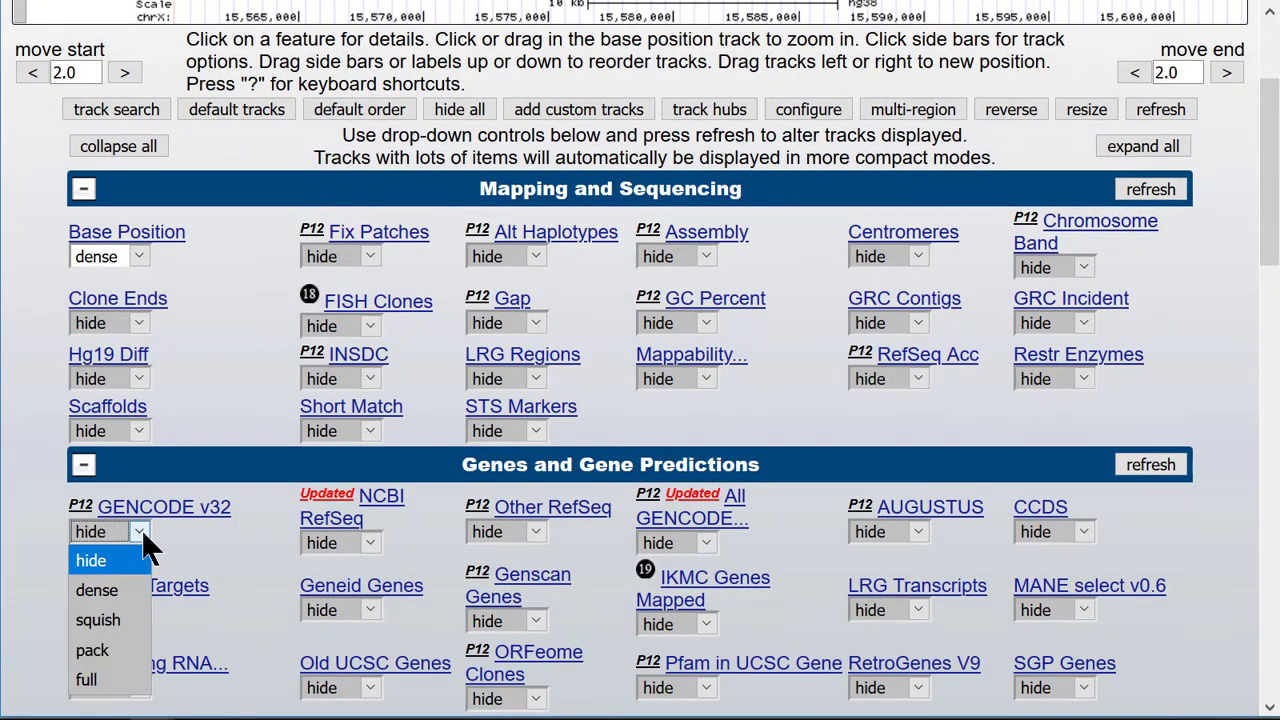
click(117, 648)
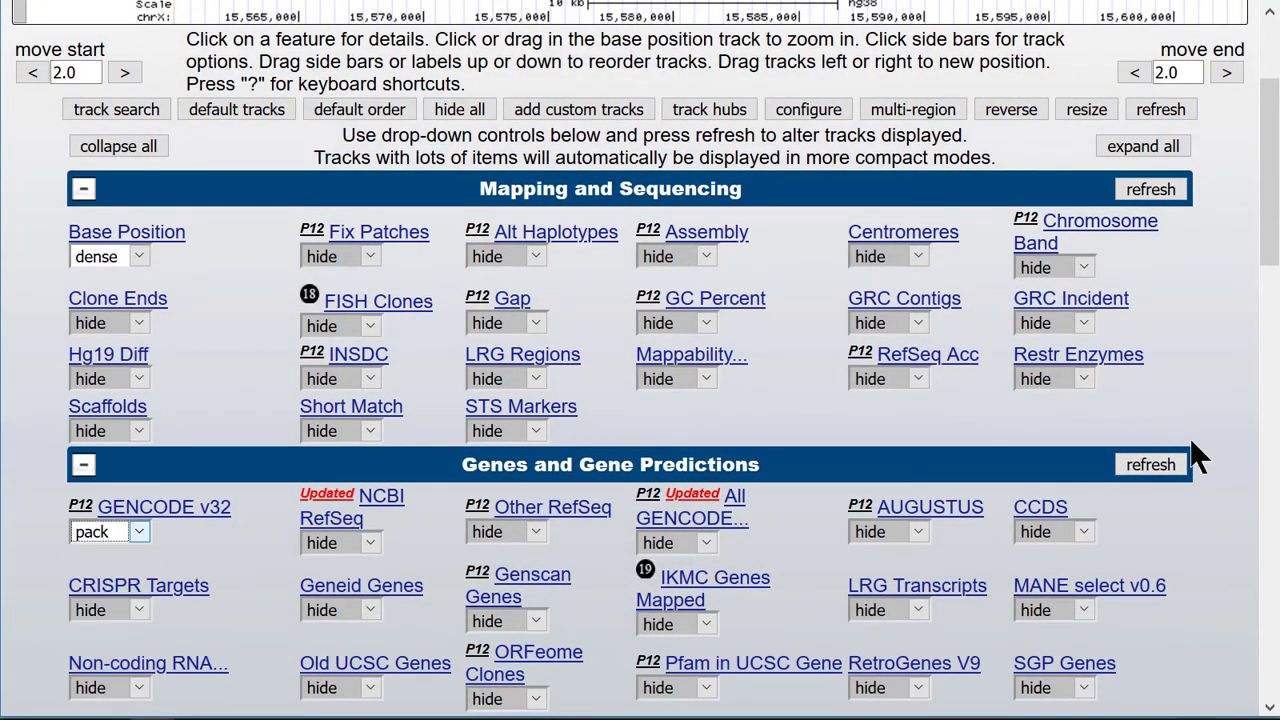
click(1151, 465)
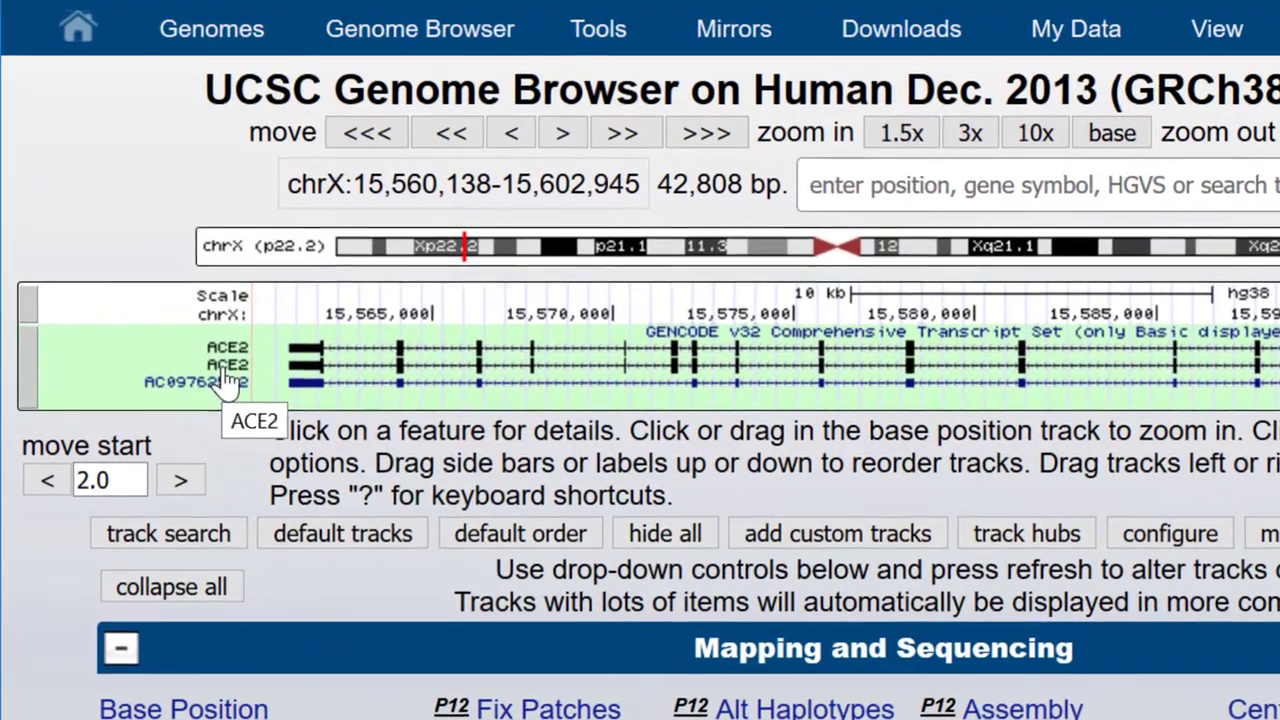
- Set the Common SNPs(151) track to pack and refresh the view
scroll(213, 306, down, 20)
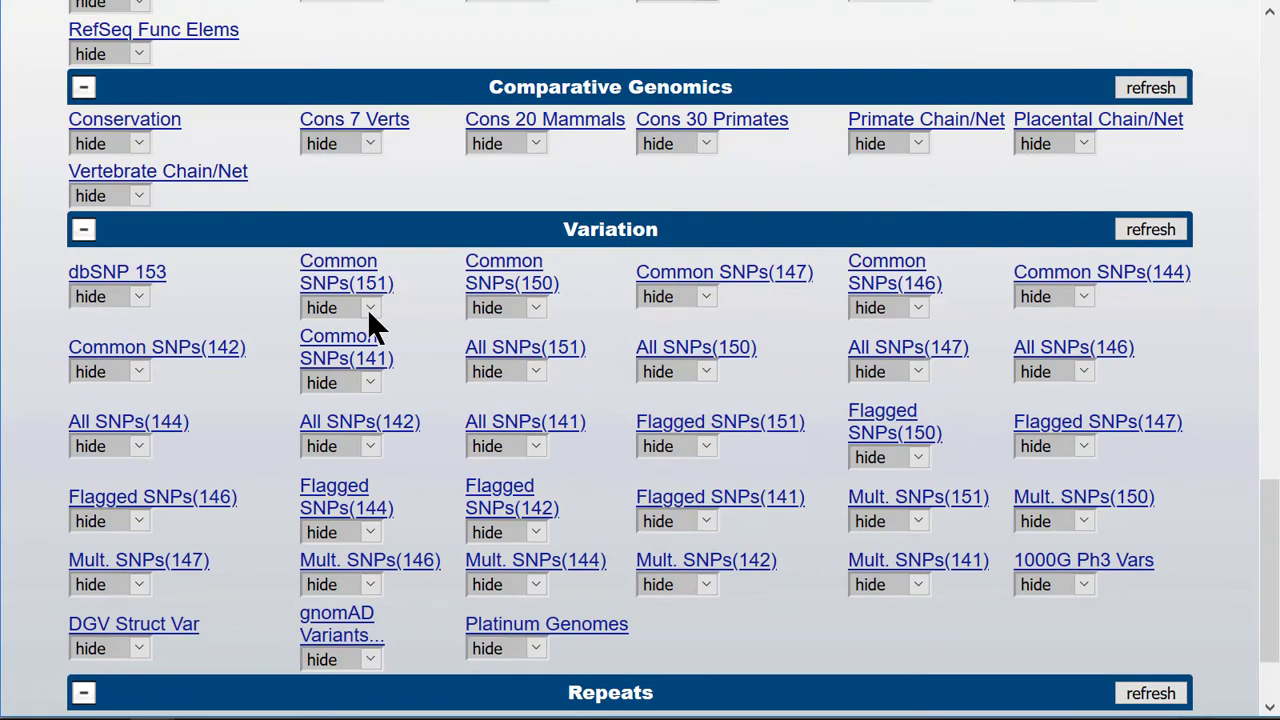
click(366, 308)
click(349, 422)
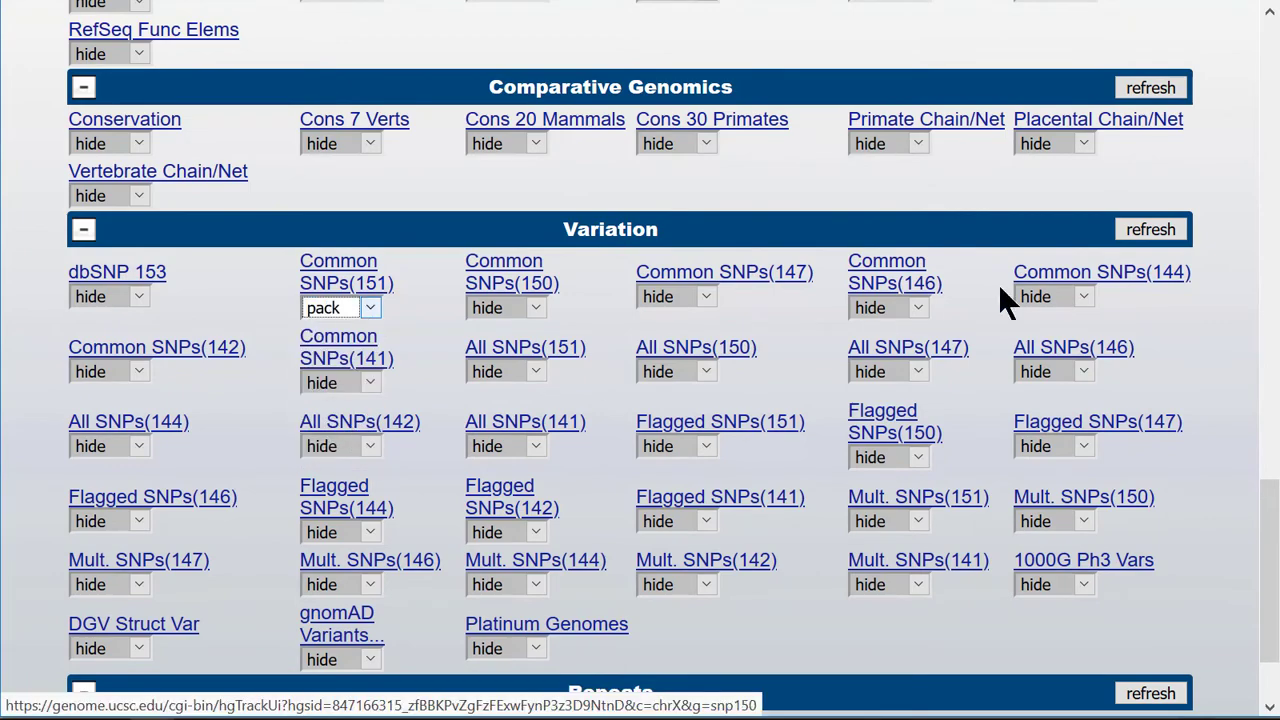
click(1166, 229)
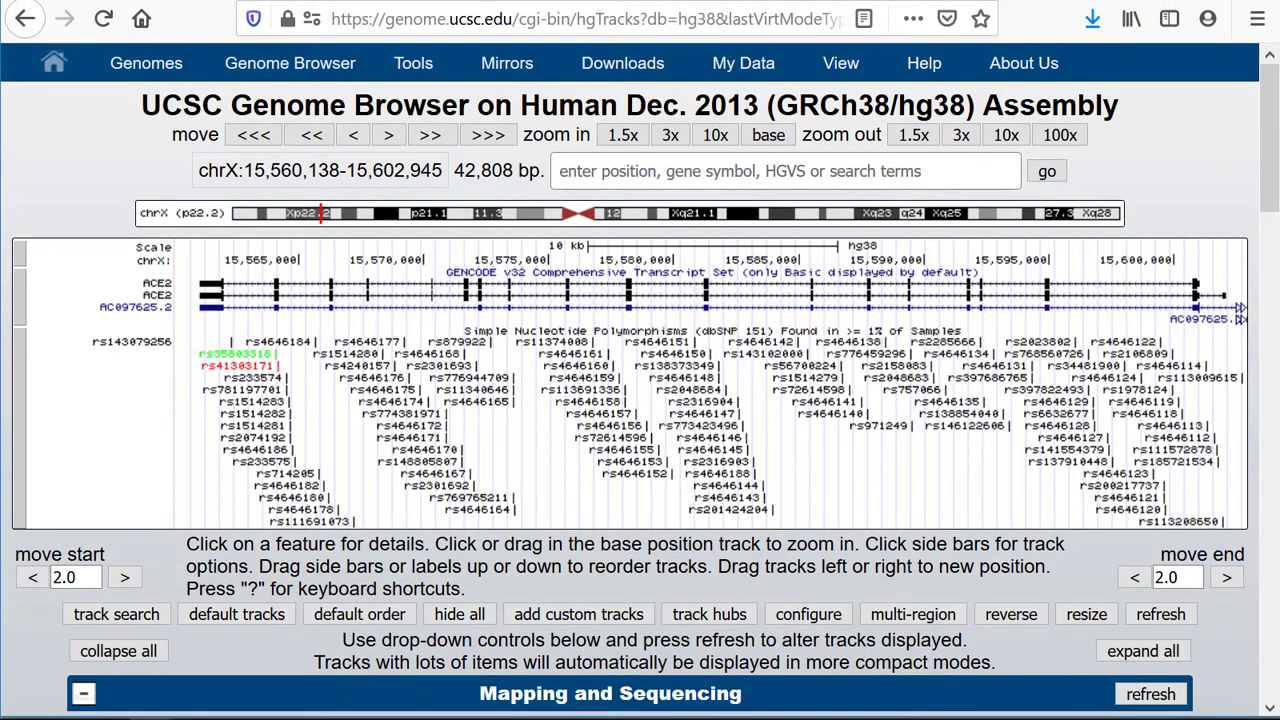
- Paste the ACE2 view URL with its hgsid into Document2, add a new line, and return
key(alt+Tab)
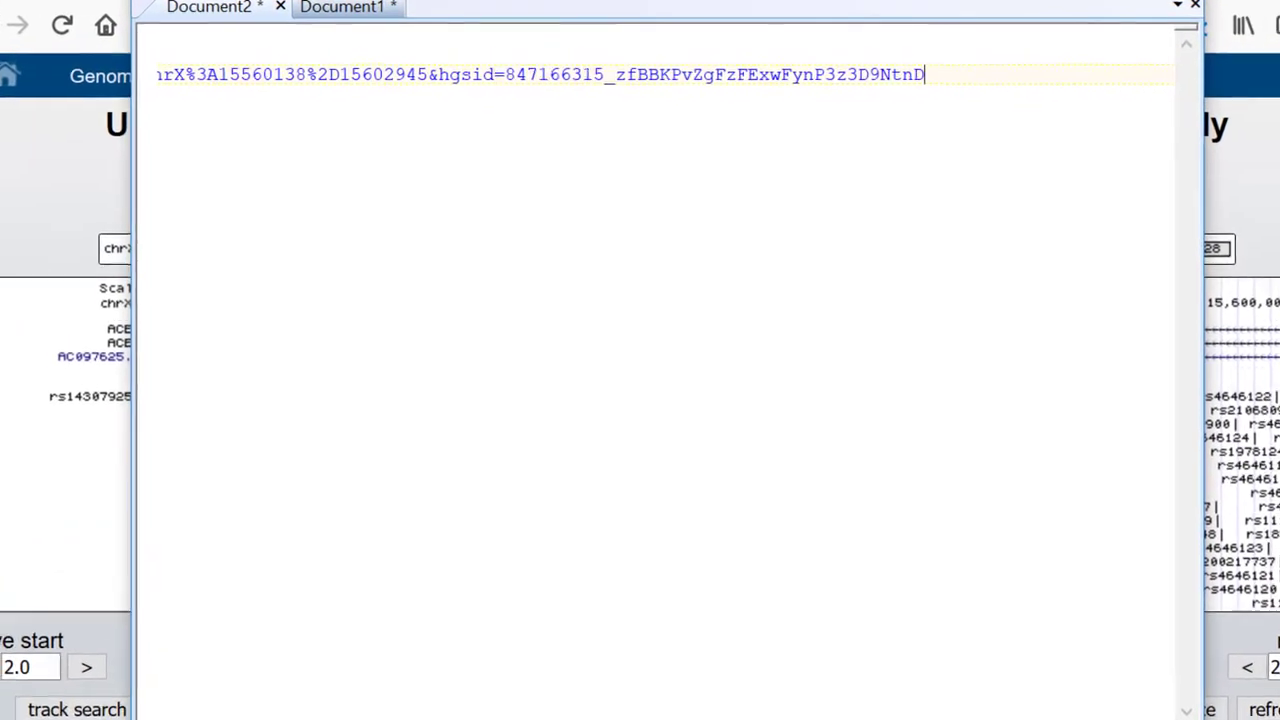
key(Return)
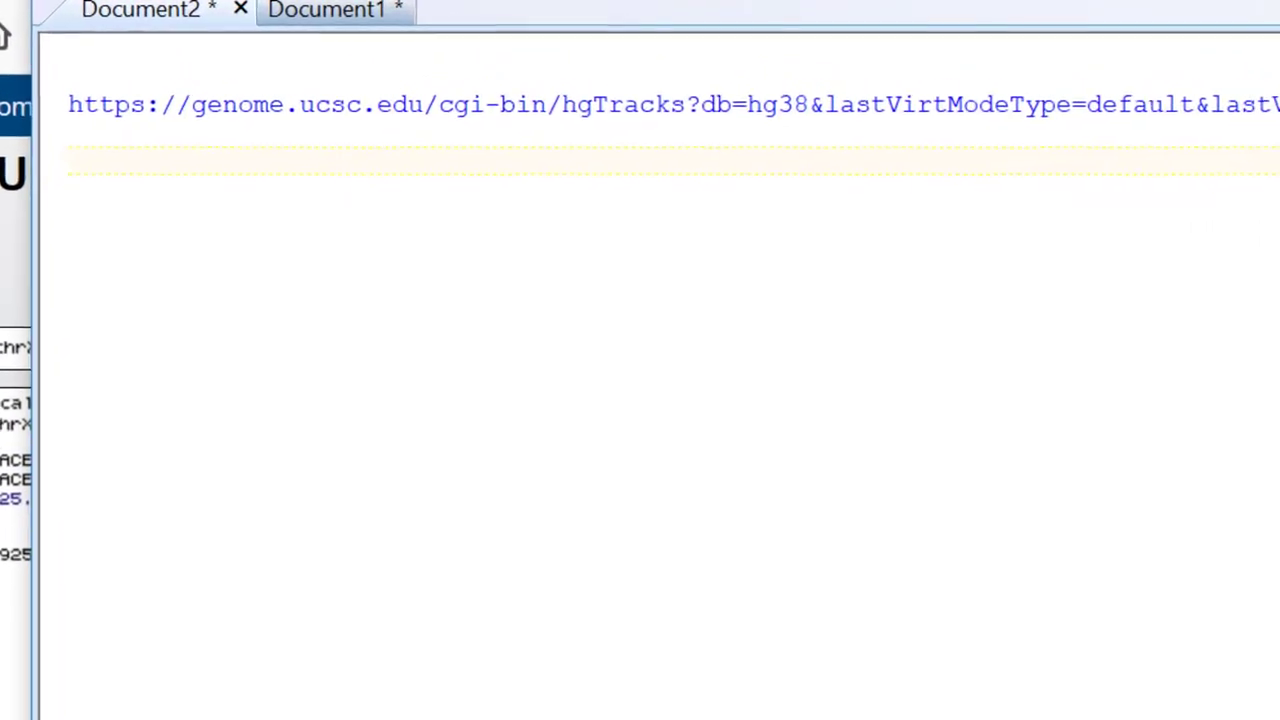
key(alt+Tab)
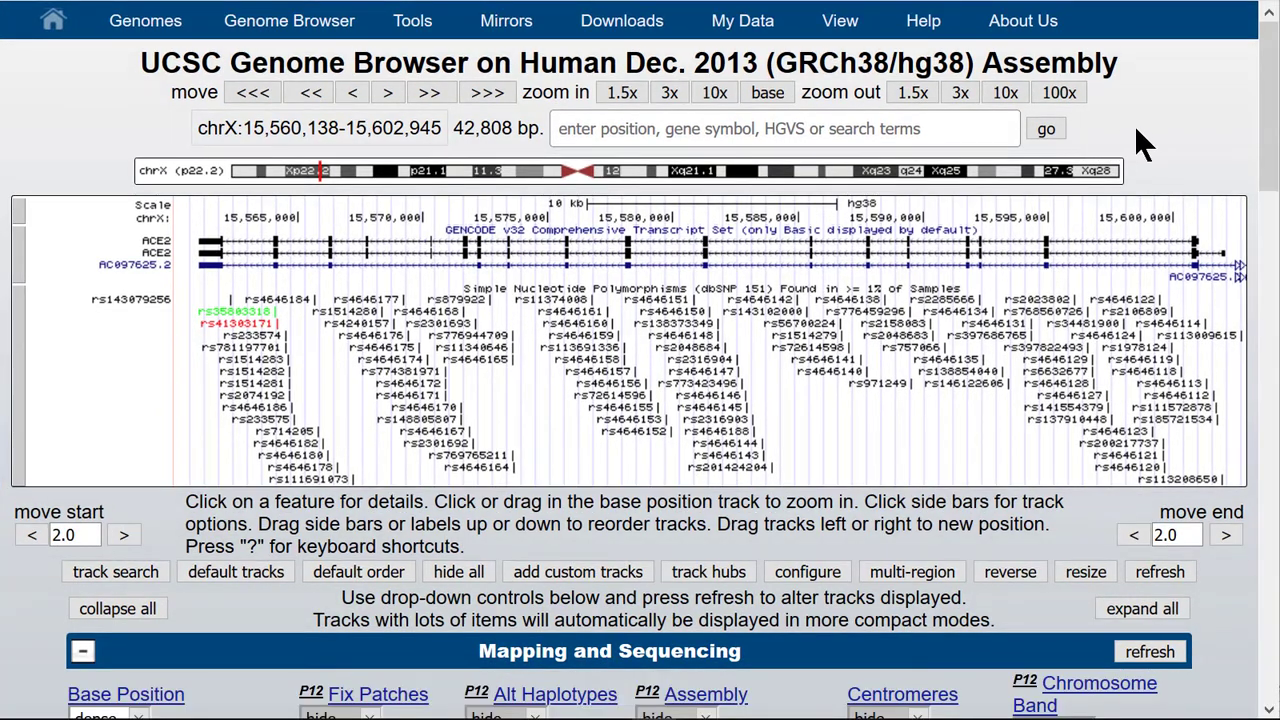
- Search for IL2 and jump to the IL2 gene region
click(960, 130)
text(IL2)
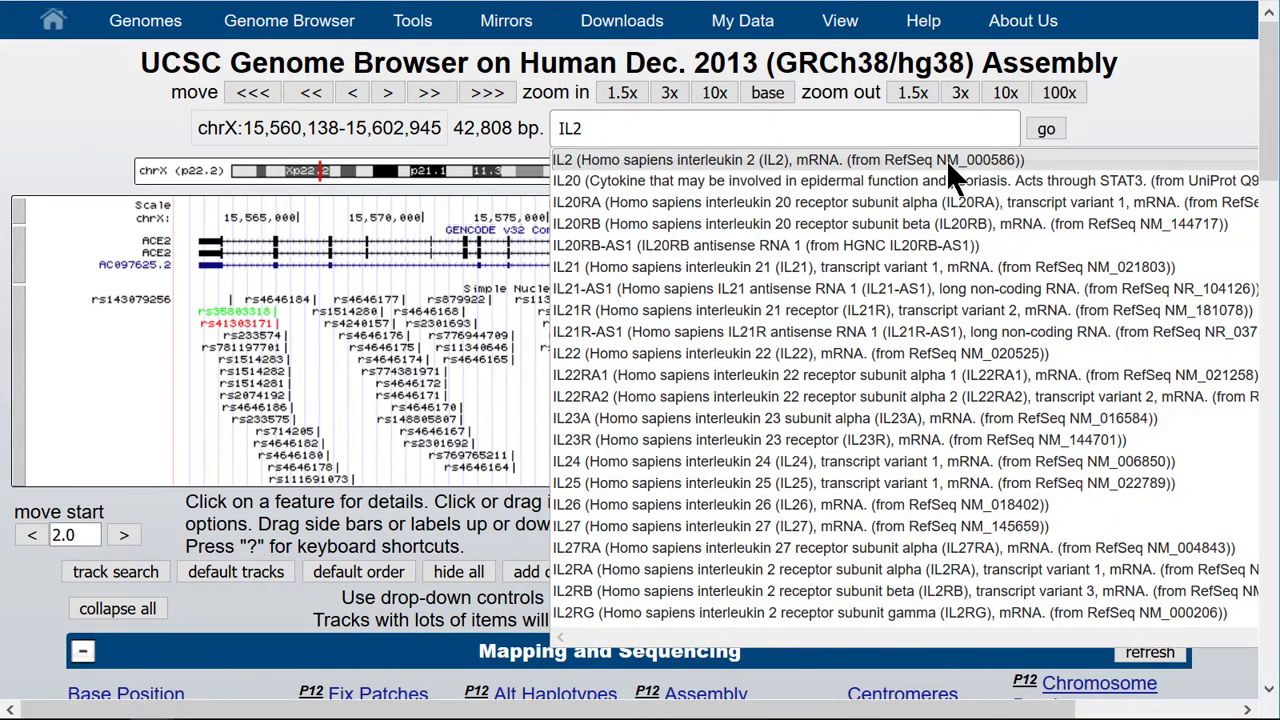
click(946, 159)
click(1050, 129)
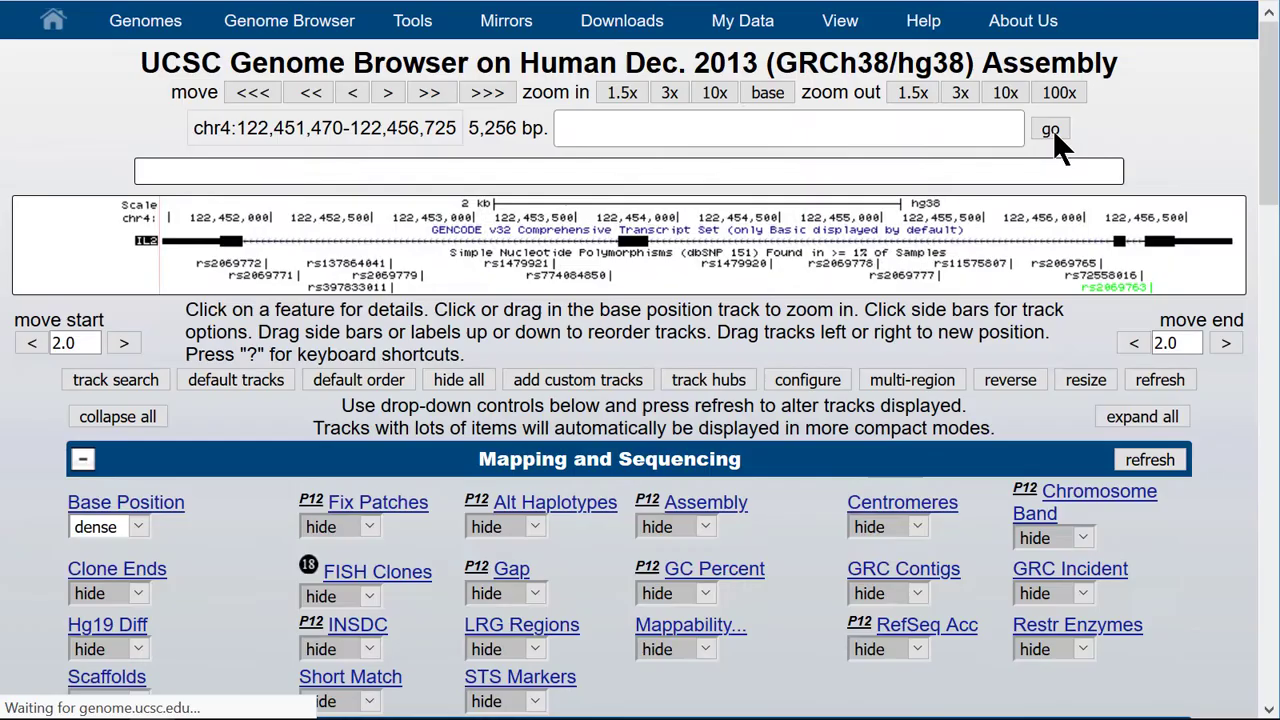
- Set the CRISPR Targets and Conservation tracks to pack
scroll(613, 549, down, 5)
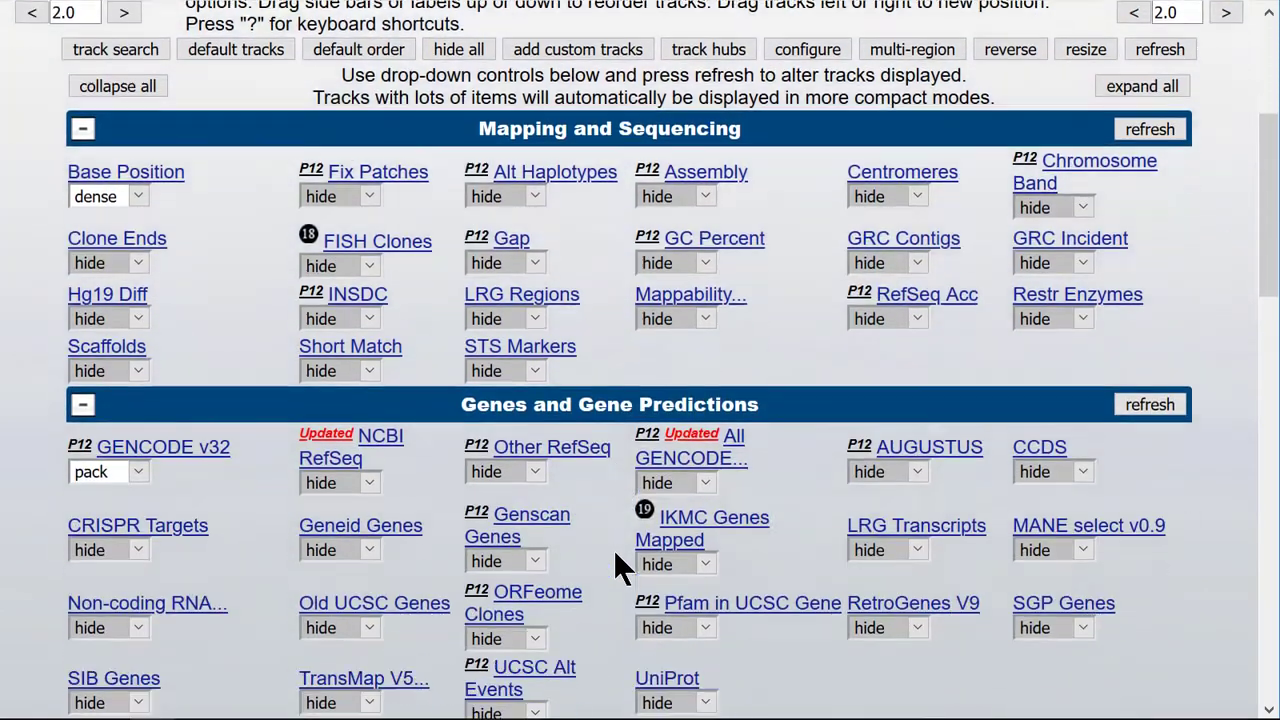
click(108, 387)
click(125, 504)
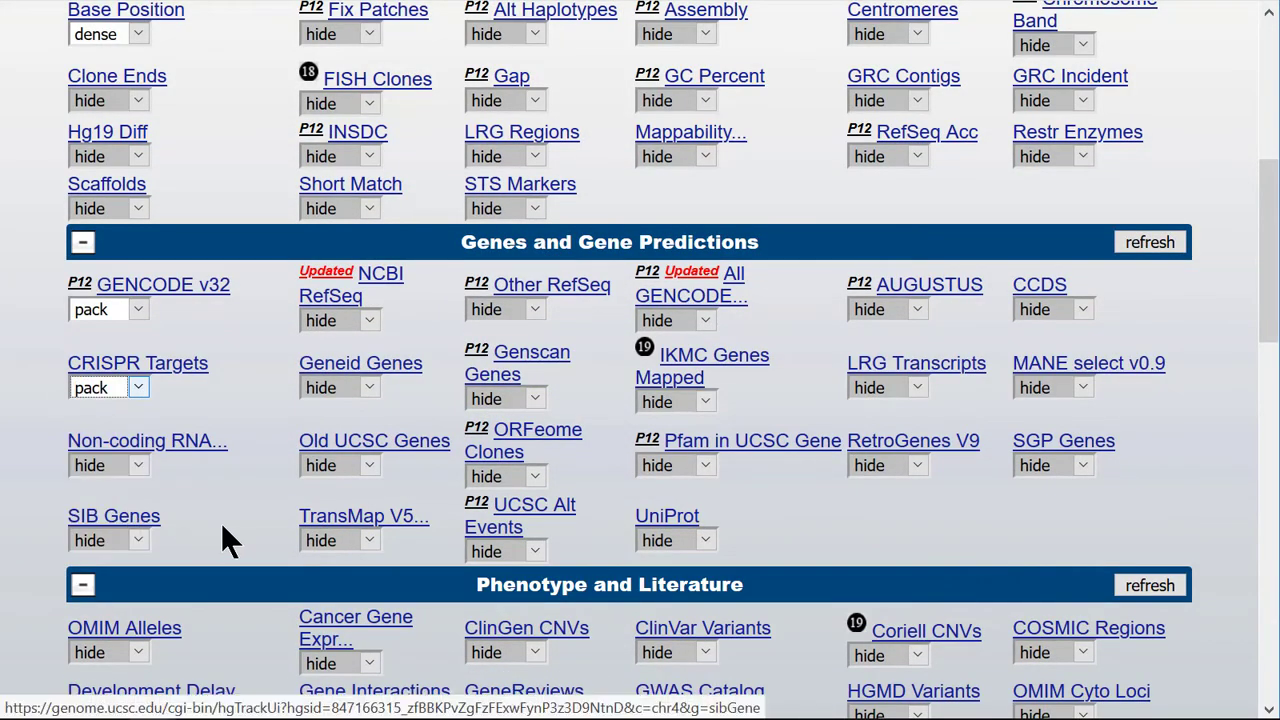
scroll(222, 535, down, 7)
scroll(223, 534, down, 3)
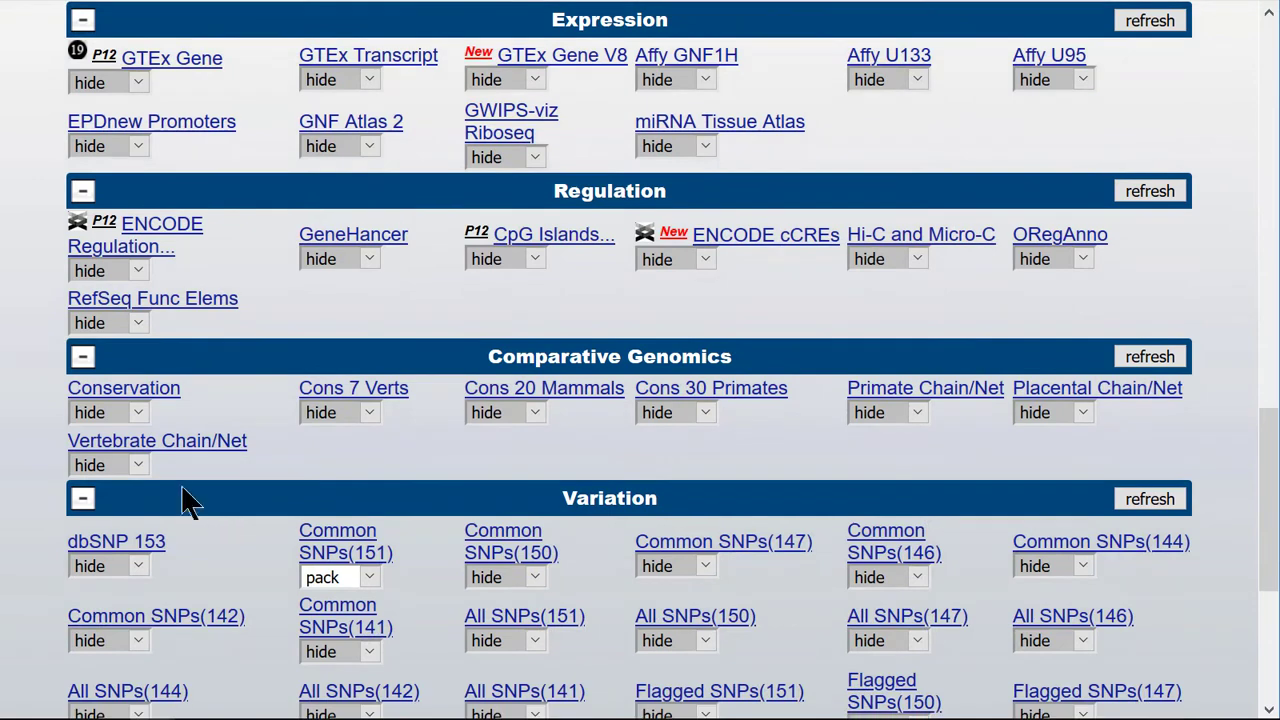
click(137, 413)
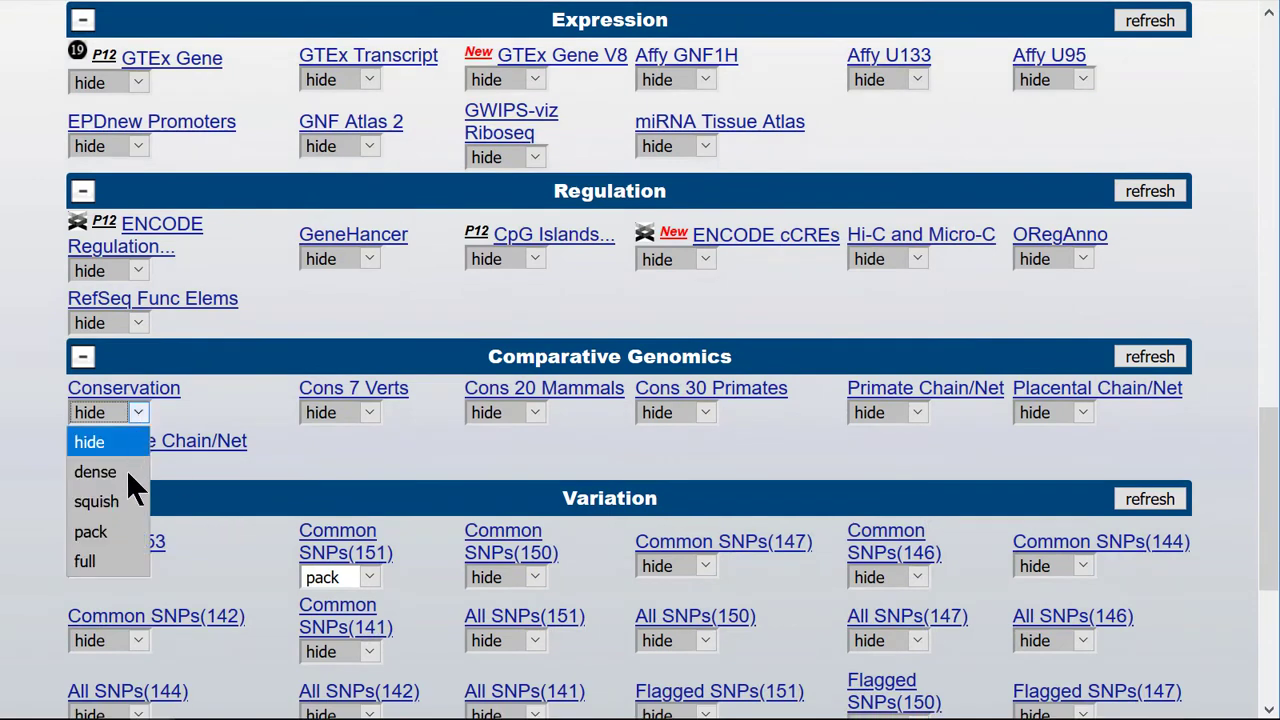
click(121, 535)
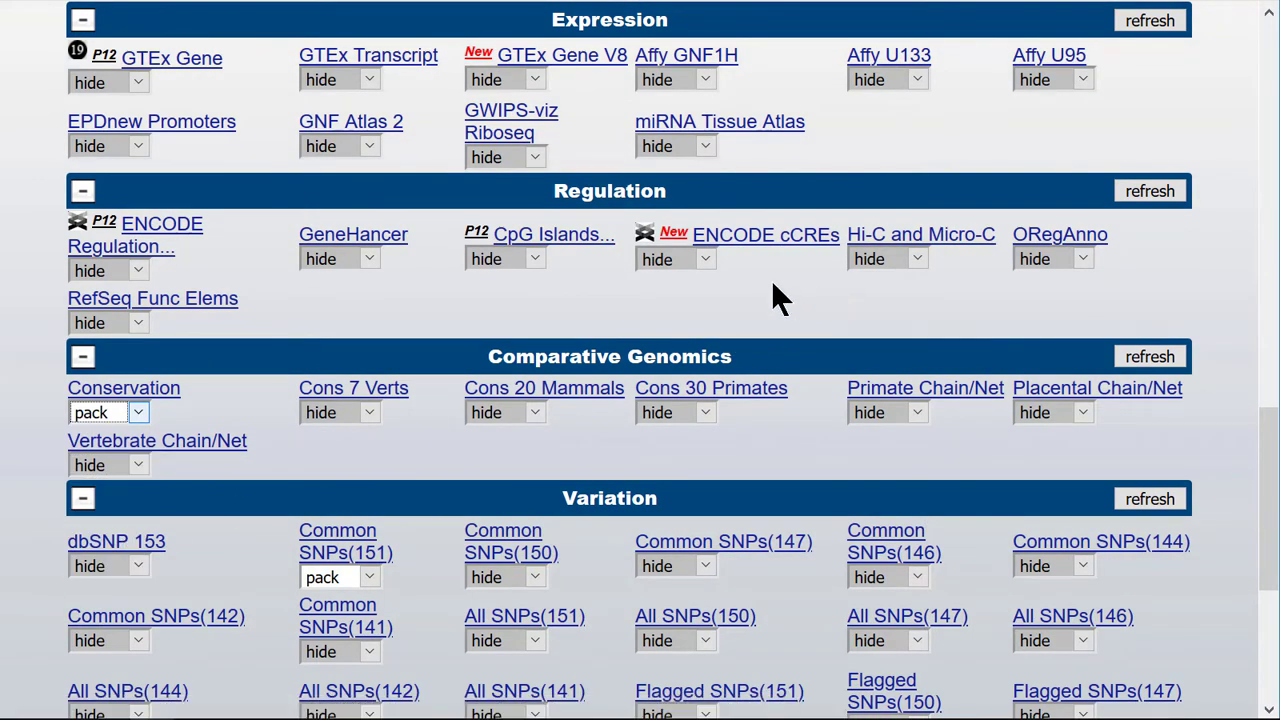
- Set ENCODE cCREs to pack, hide Common SNPs(151), and refresh the view
click(705, 259)
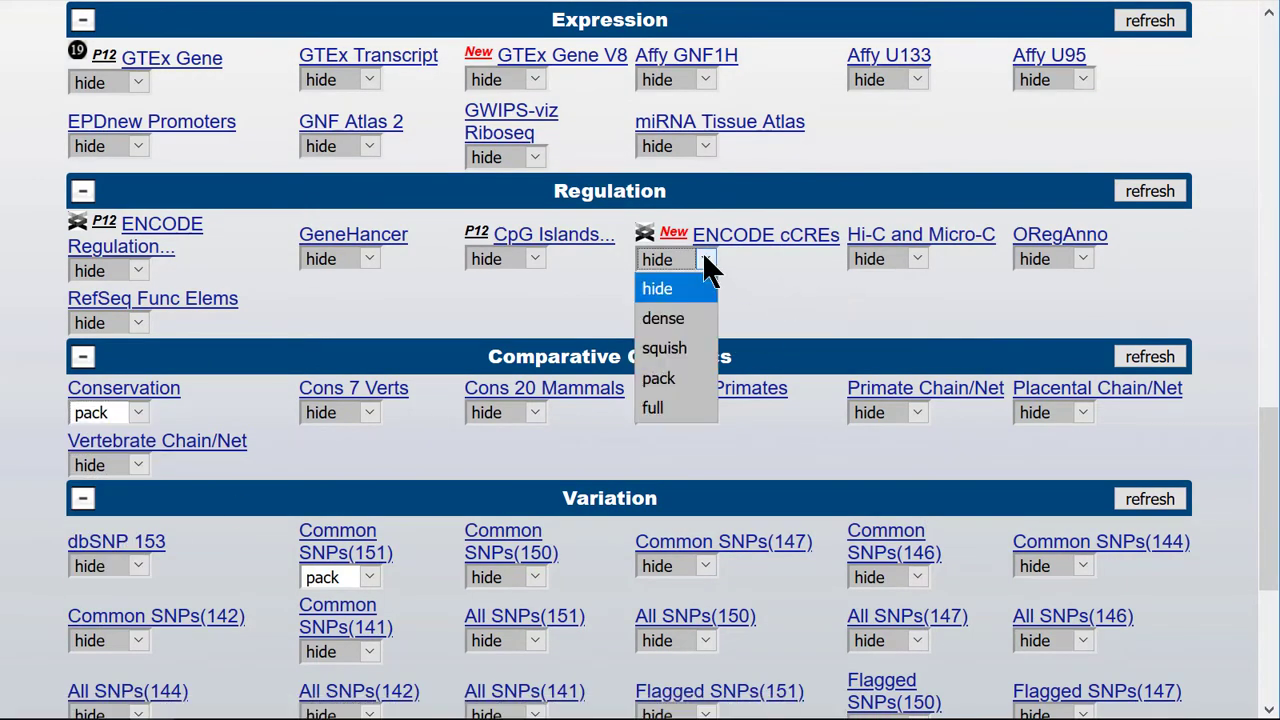
click(688, 380)
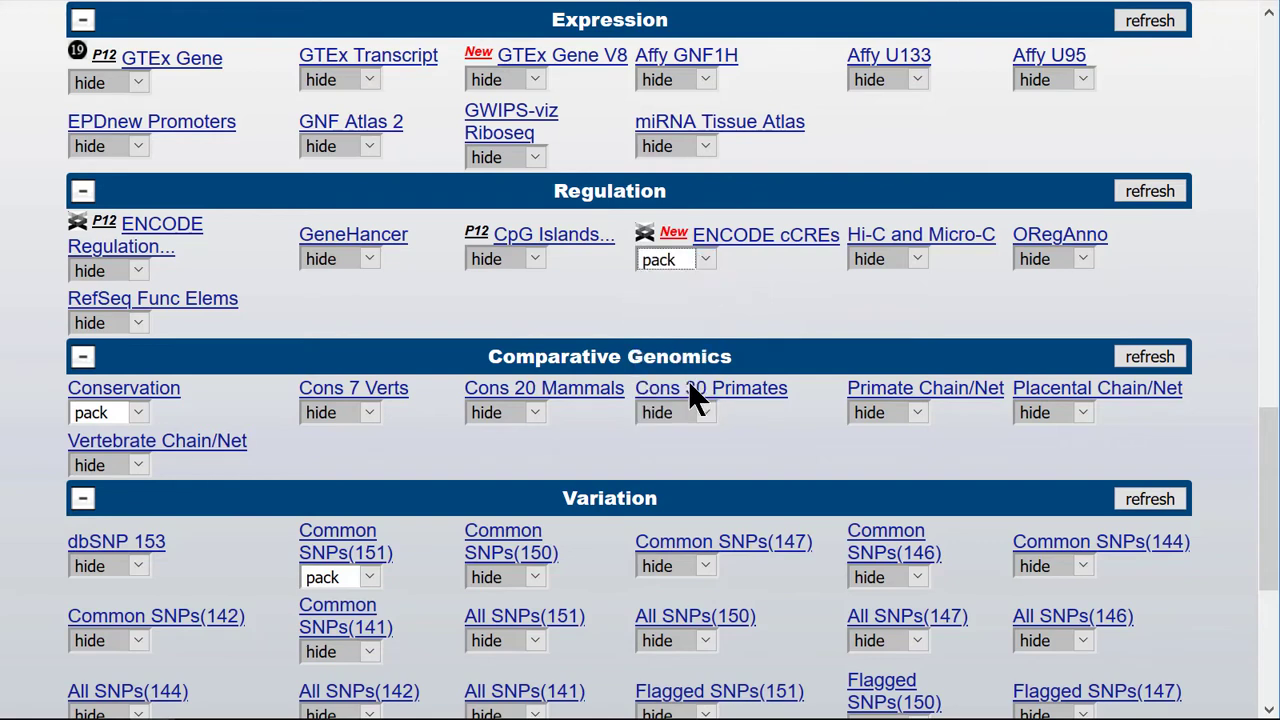
click(378, 580)
click(351, 432)
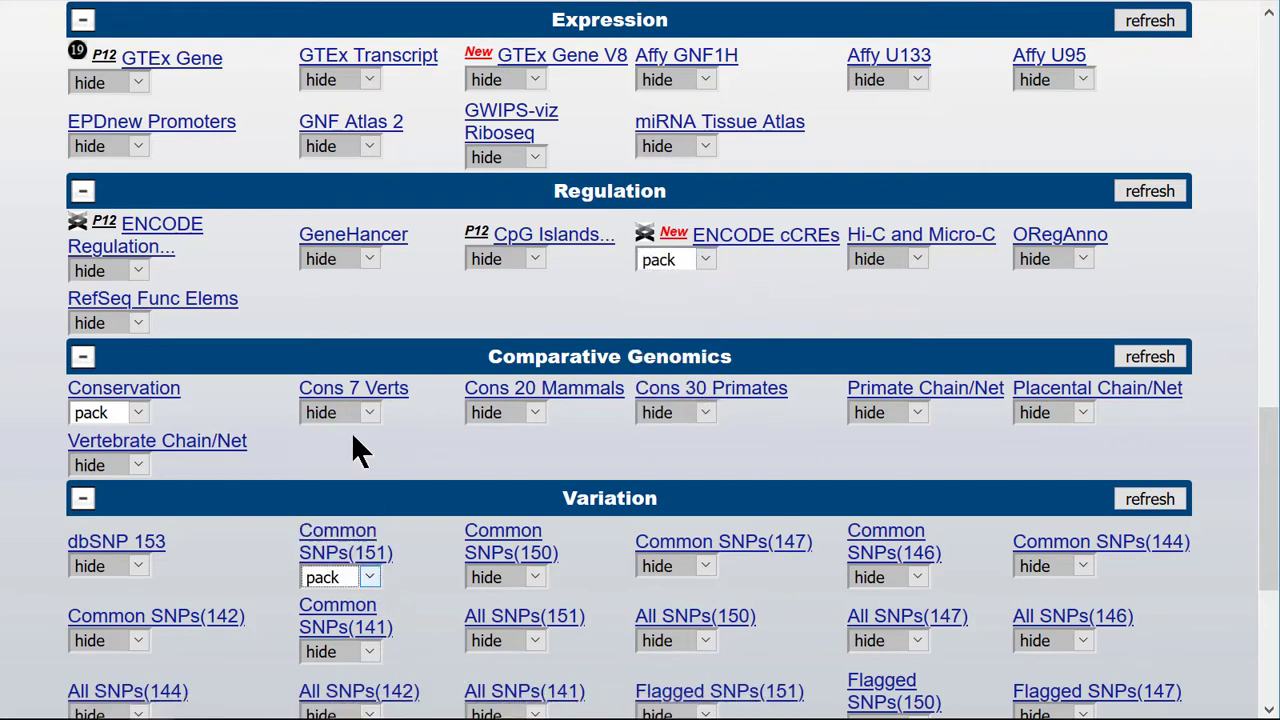
click(1170, 500)
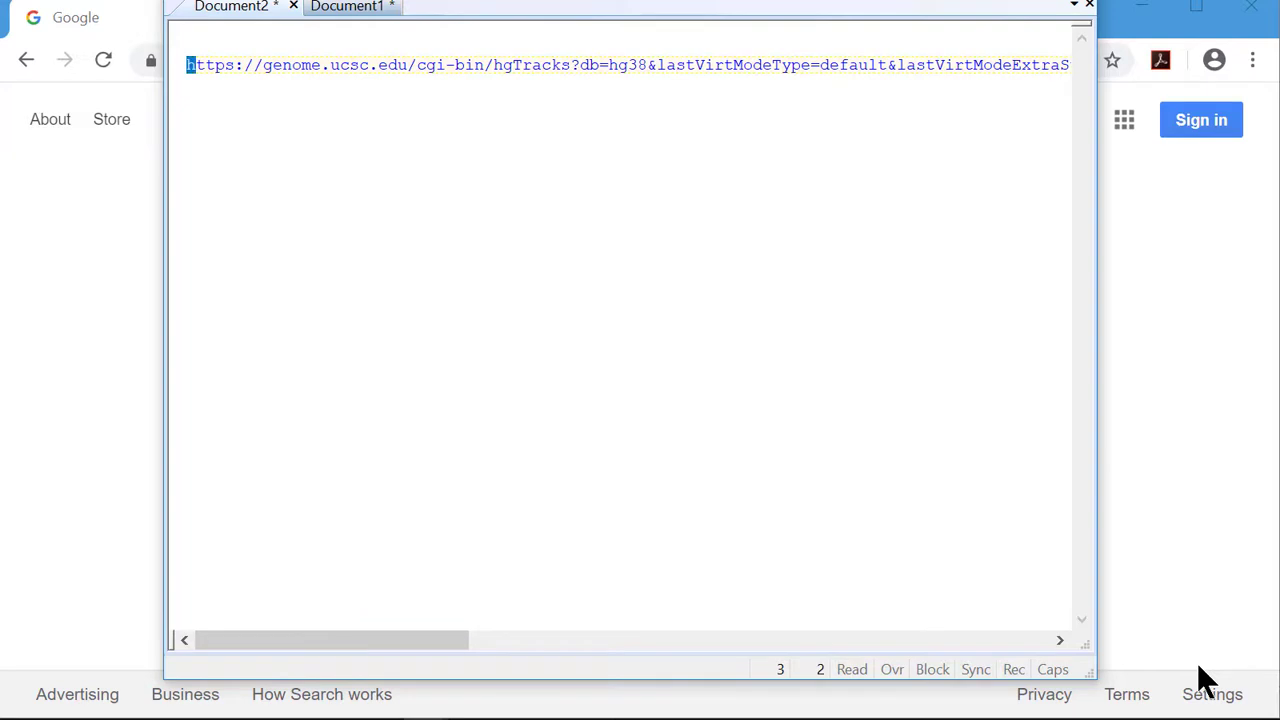
- Copy the saved URL from the editor and load it in Chrome's address bar
key(ctrl+a)
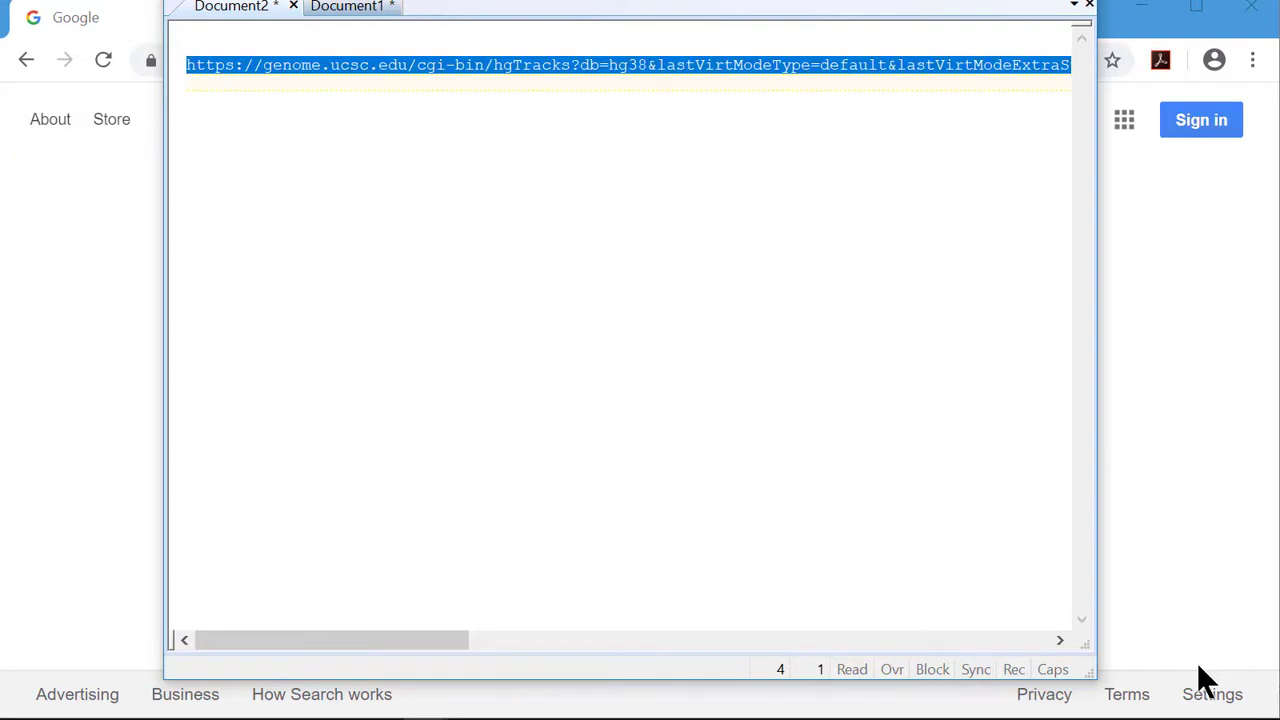
click(1205, 680)
click(669, 57)
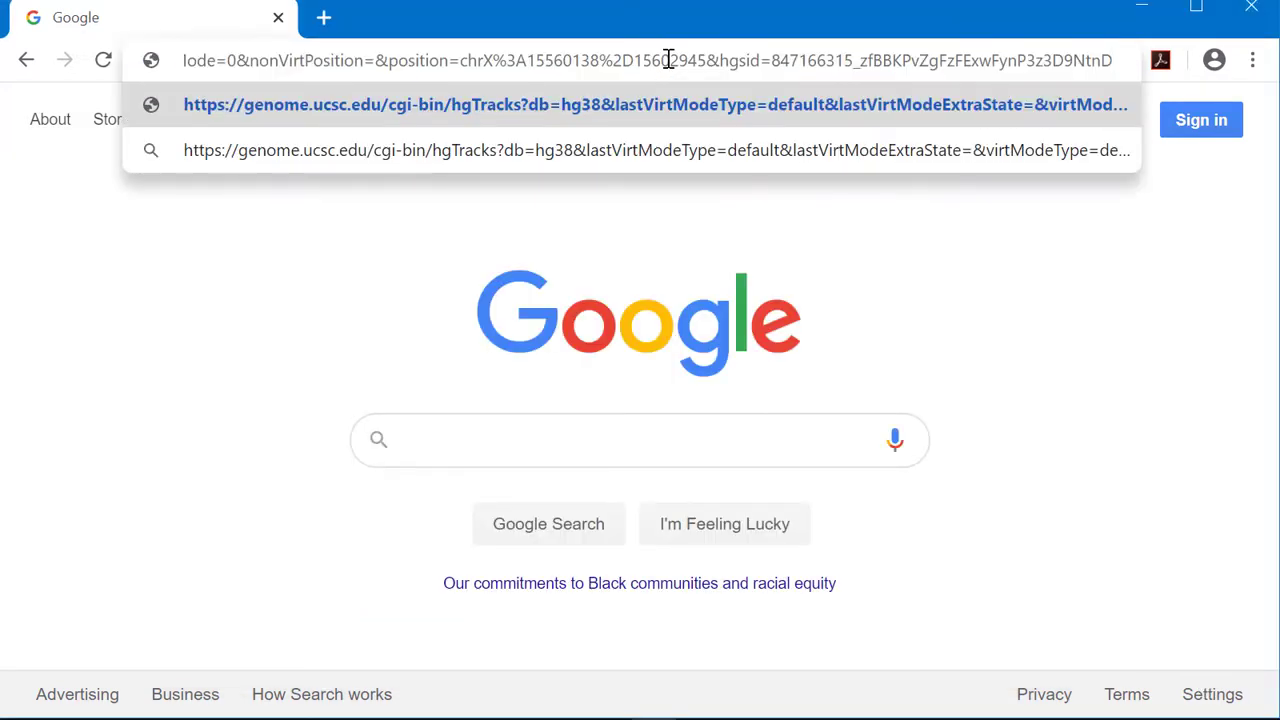
key(Return)
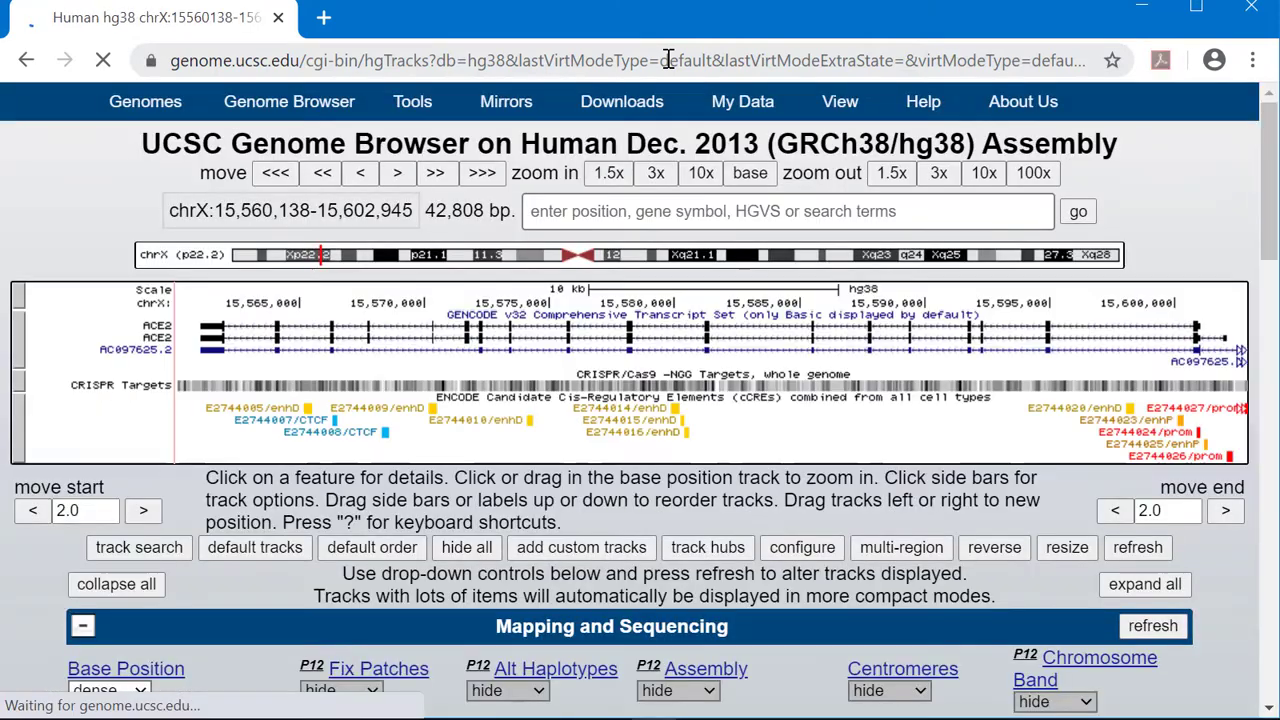
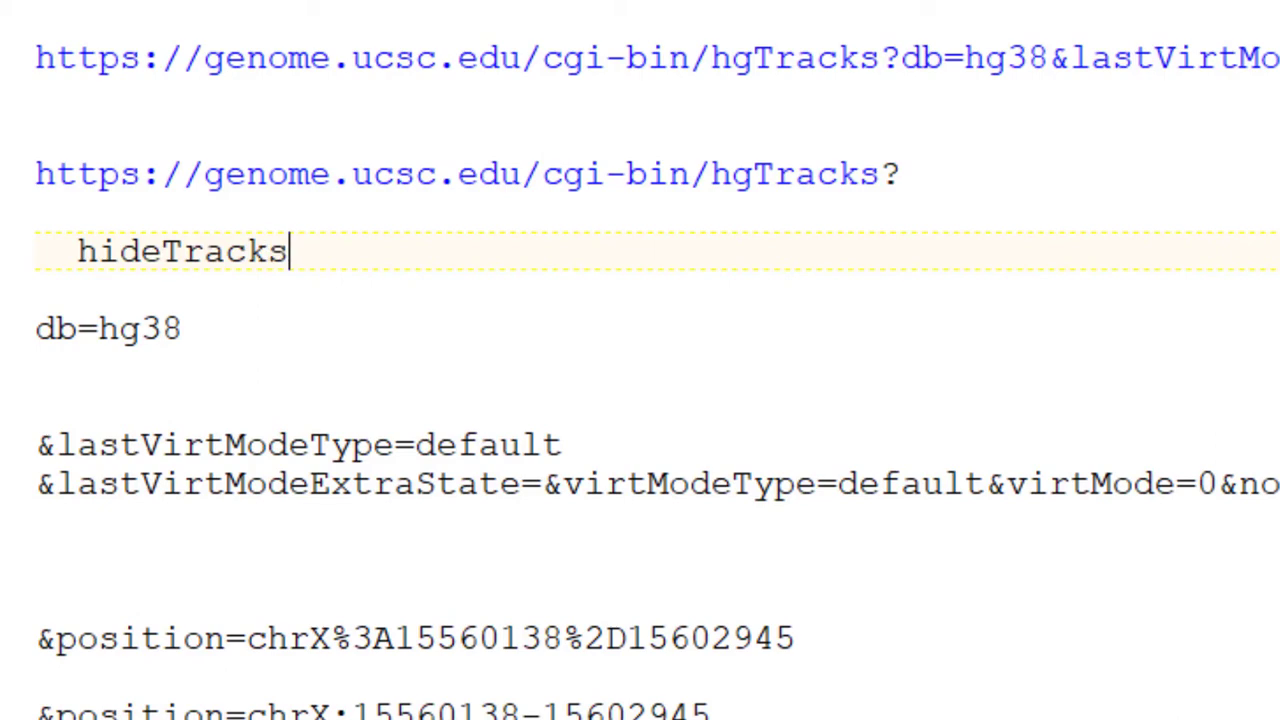
- Join hideTracks=1 onto the hgTracks URL line and select the whole combined line
key(Home)
key(BackSpace)
key(BackSpace)
key(BackSpace)
key(BackSpace)
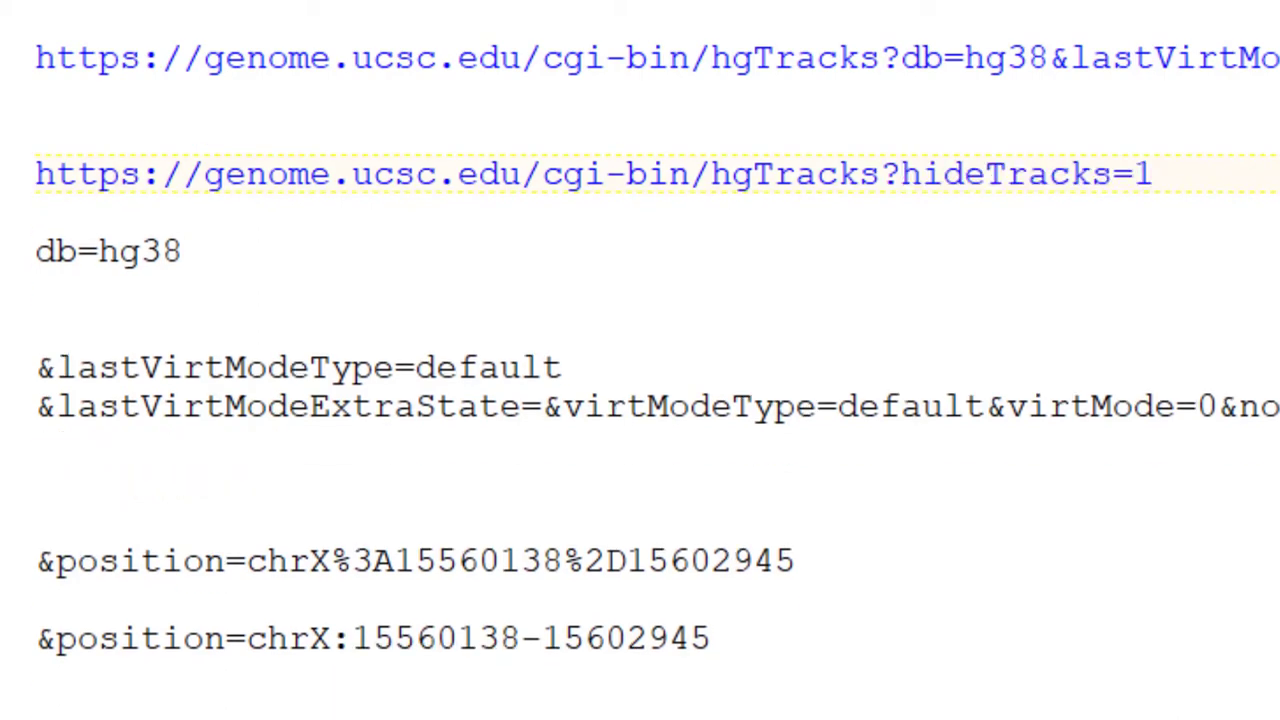
key(End)
key(shift+Home)
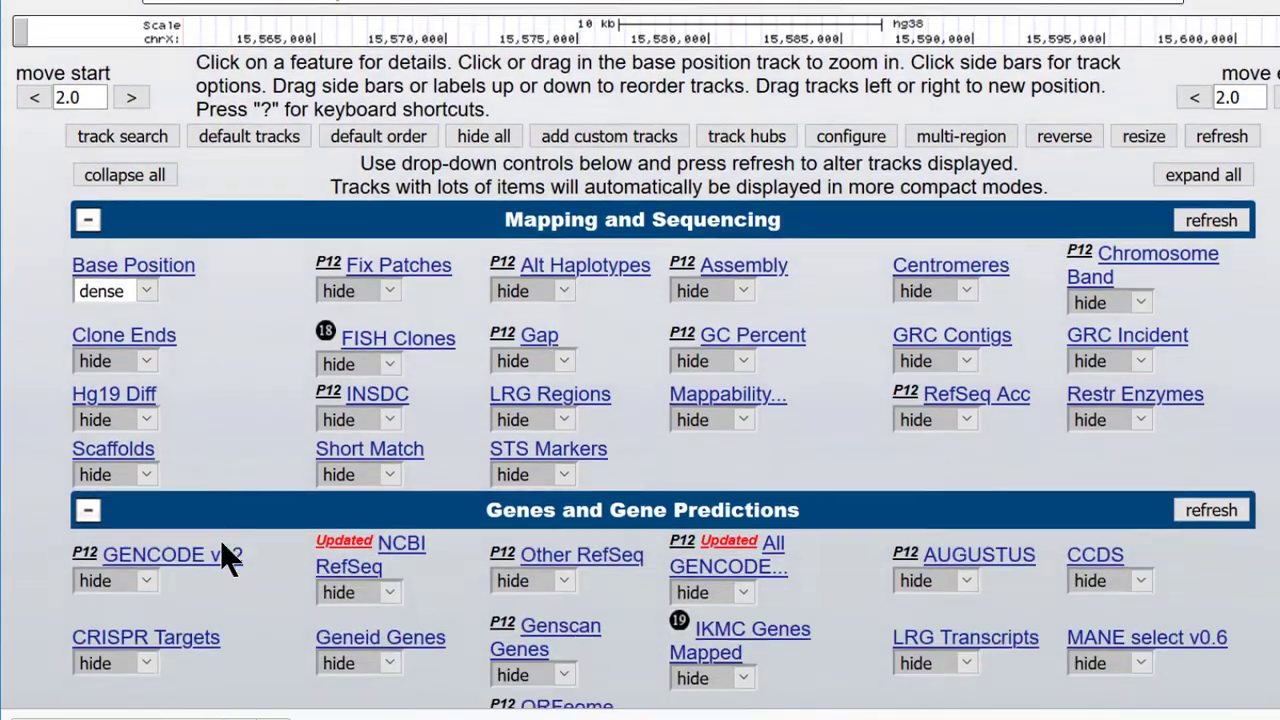
- Load hgTracks?hideTracks=1&knownGene=pack to show only the packed GENCODE v32 track at ACE2
scroll(220, 540, down, 1)
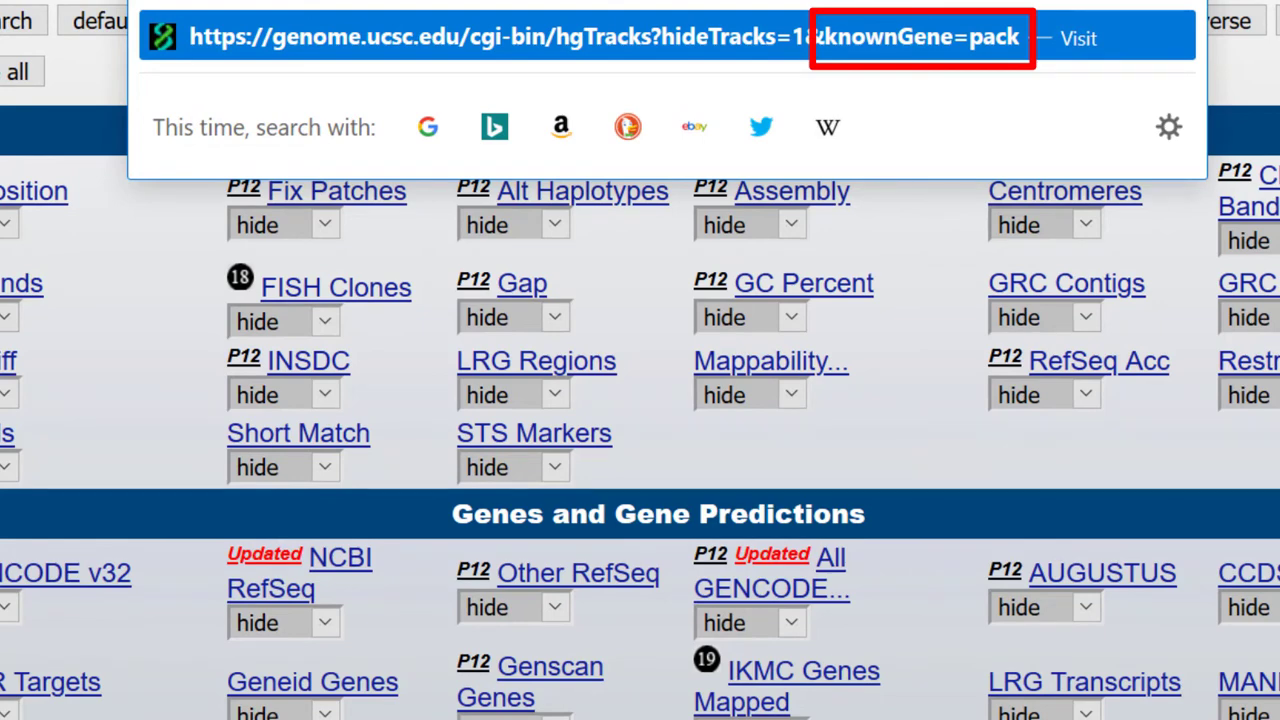
key(Return)
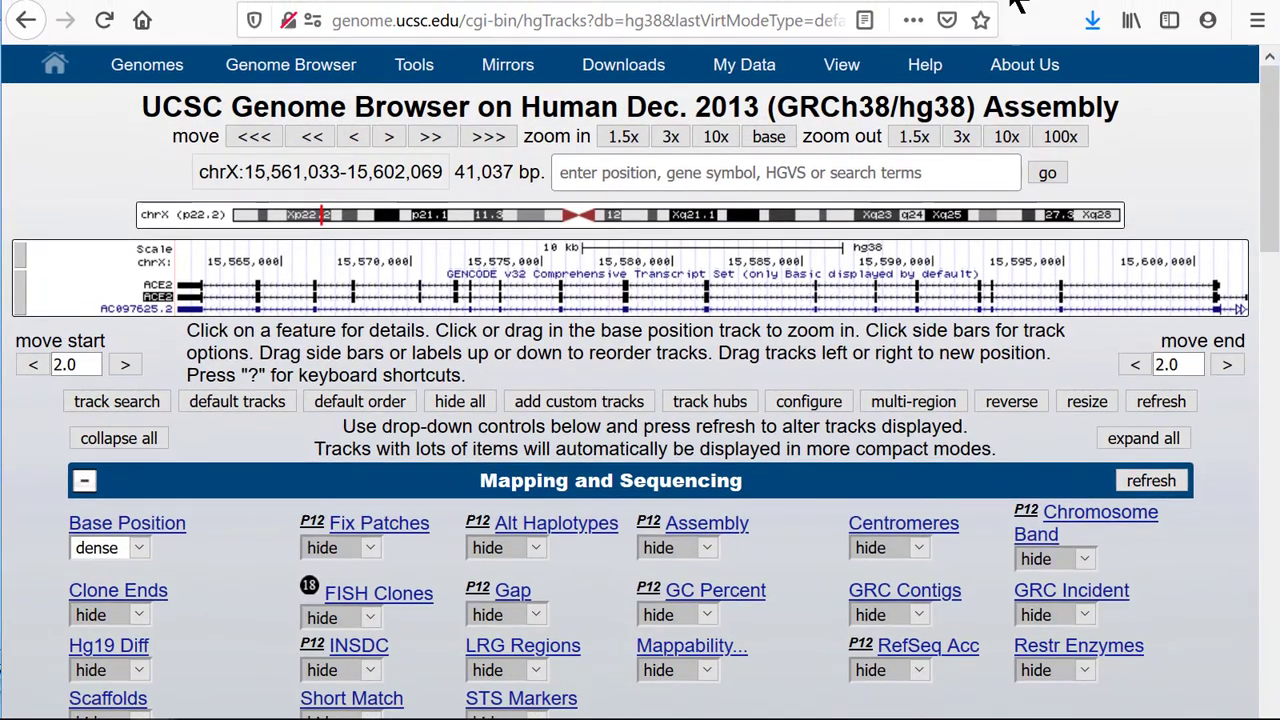
- Load the genes-only URL with &db=hg19 added to switch to the hg19 assembly
click(766, 20)
text(https://genome.ucsc.edu/cgi-bin/hgTracks?hideTracks=1&db=hg19&knownGene=pack)
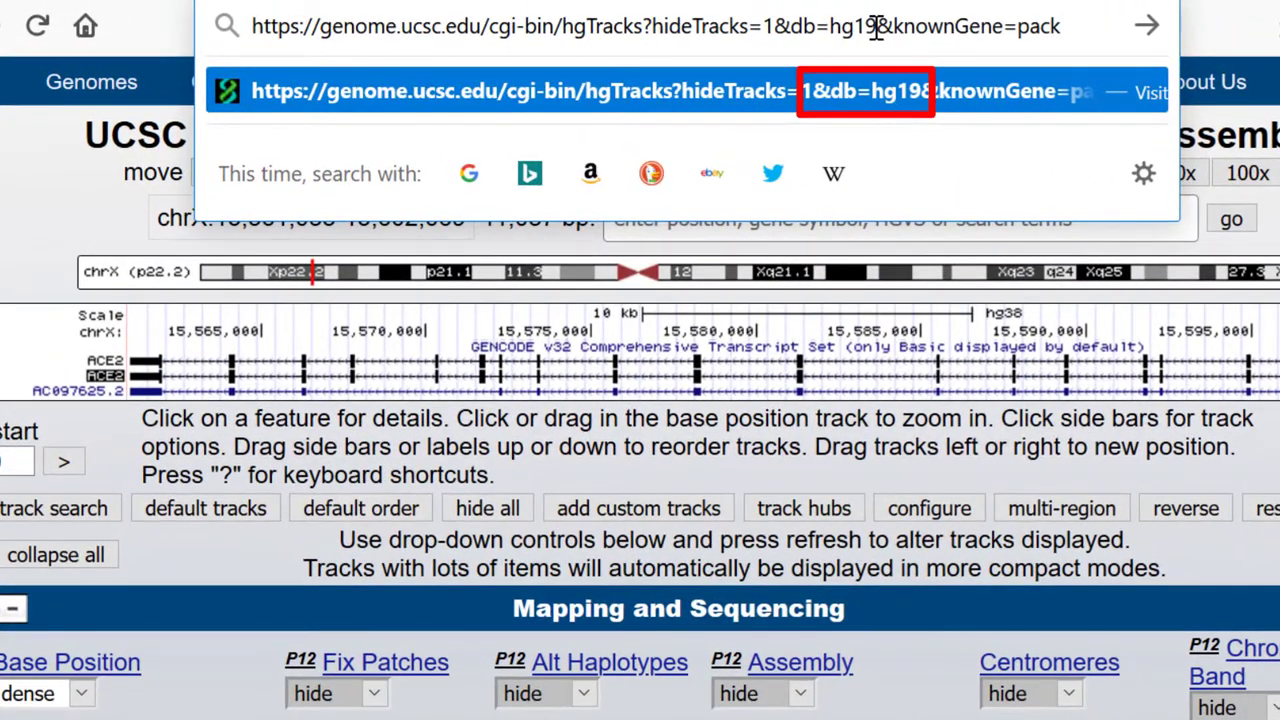
key(Return)
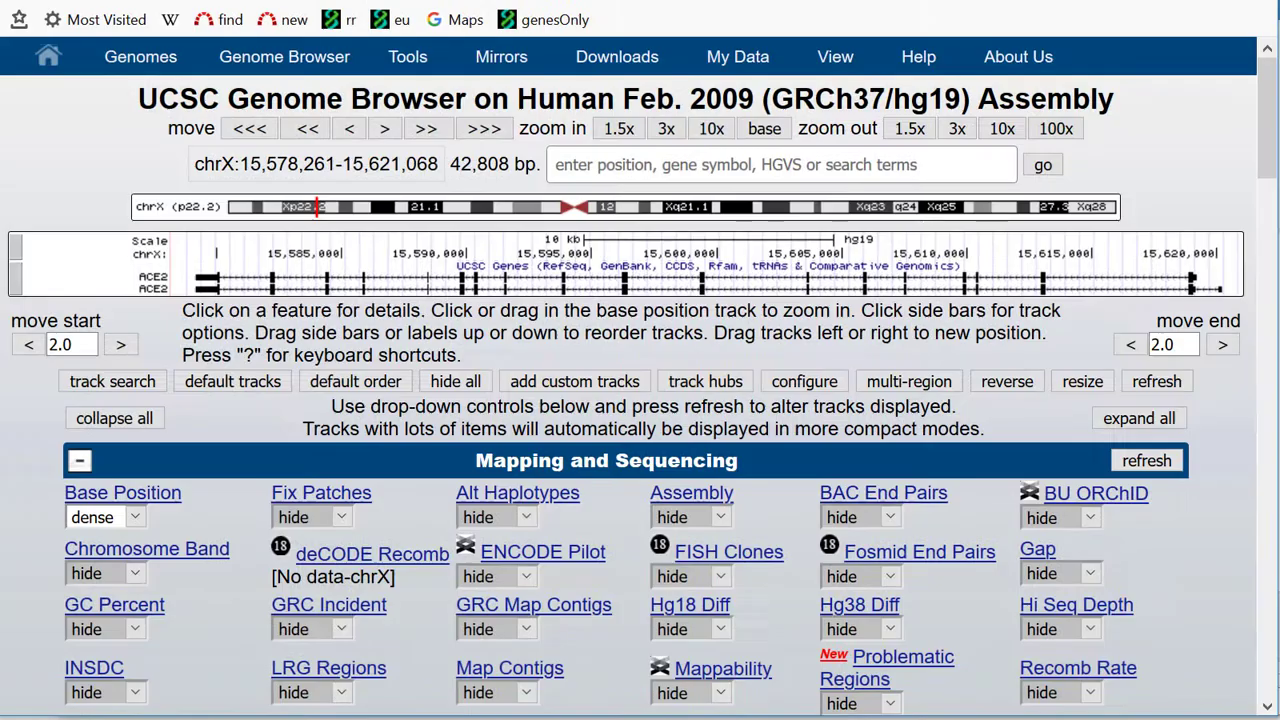
- Apply the genesOnly bookmark so hg19 ACE2 shows only the UCSC Genes track
click(583, 20)
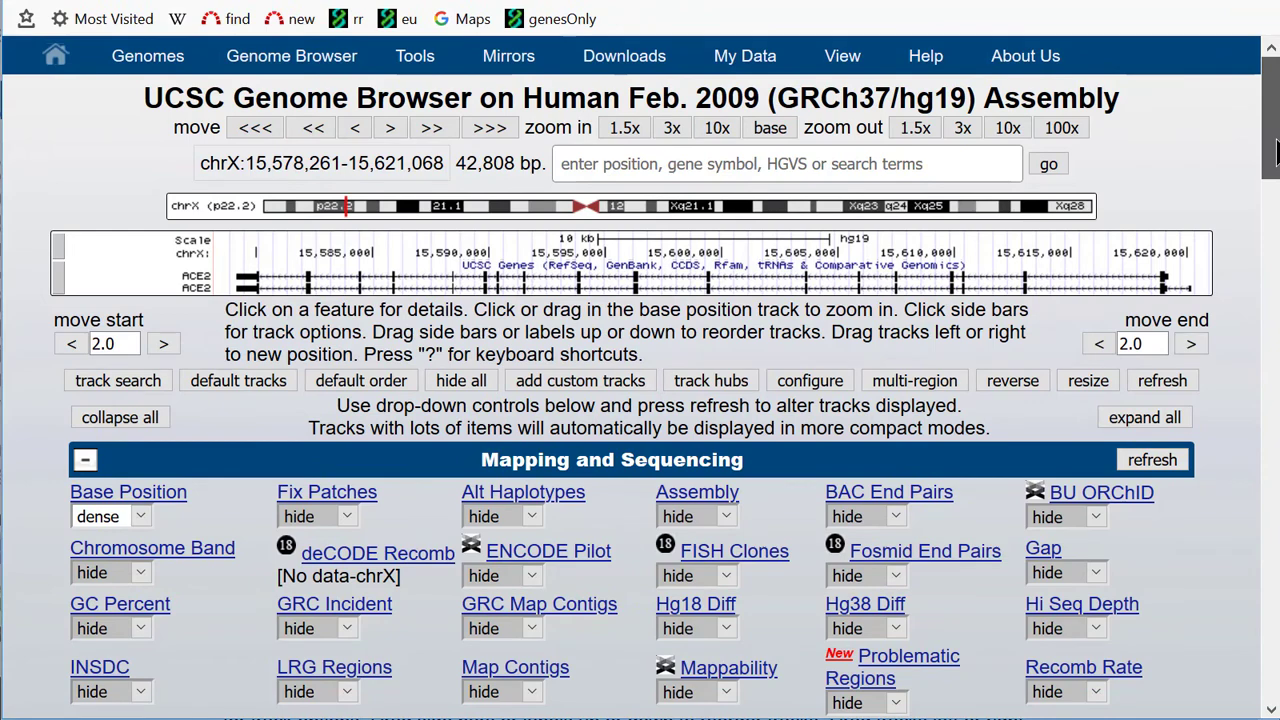
- Go to NF1 on hg19 (chr17:29,421,945-29,704,695) and restore the default track set
drag(1274, 152, 1274, 213)
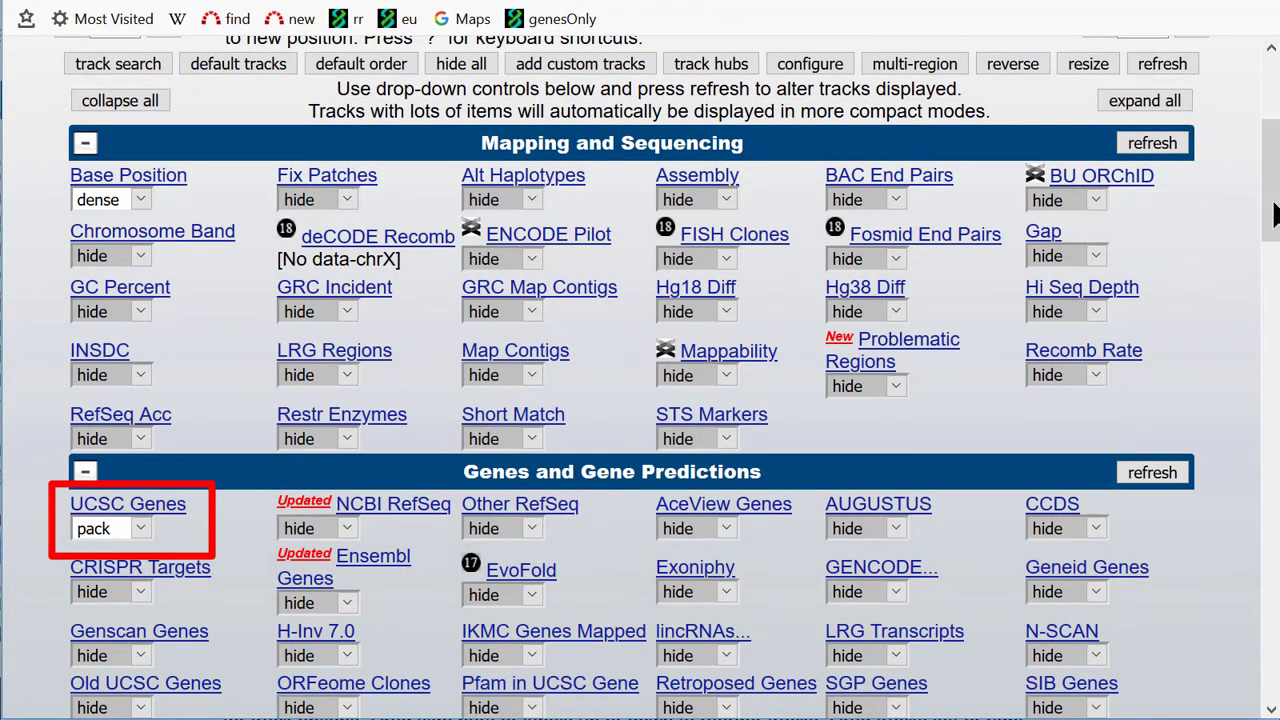
drag(1274, 213, 1274, 120)
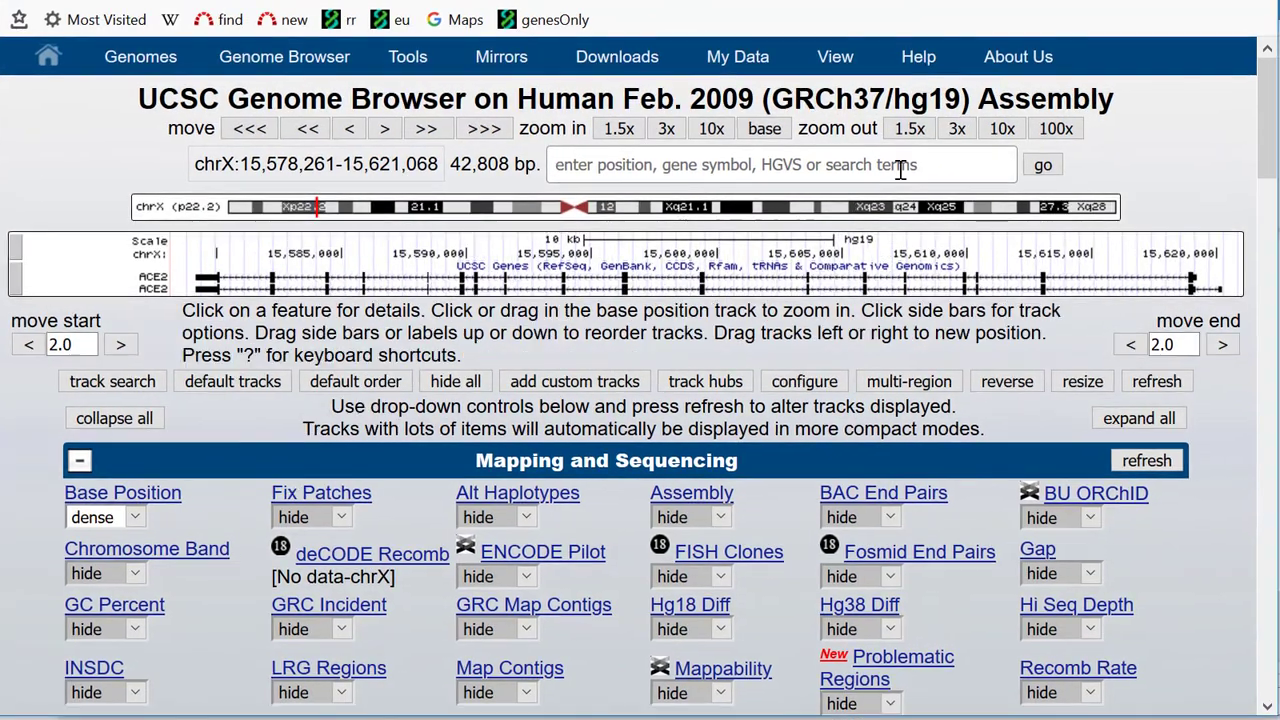
click(900, 170)
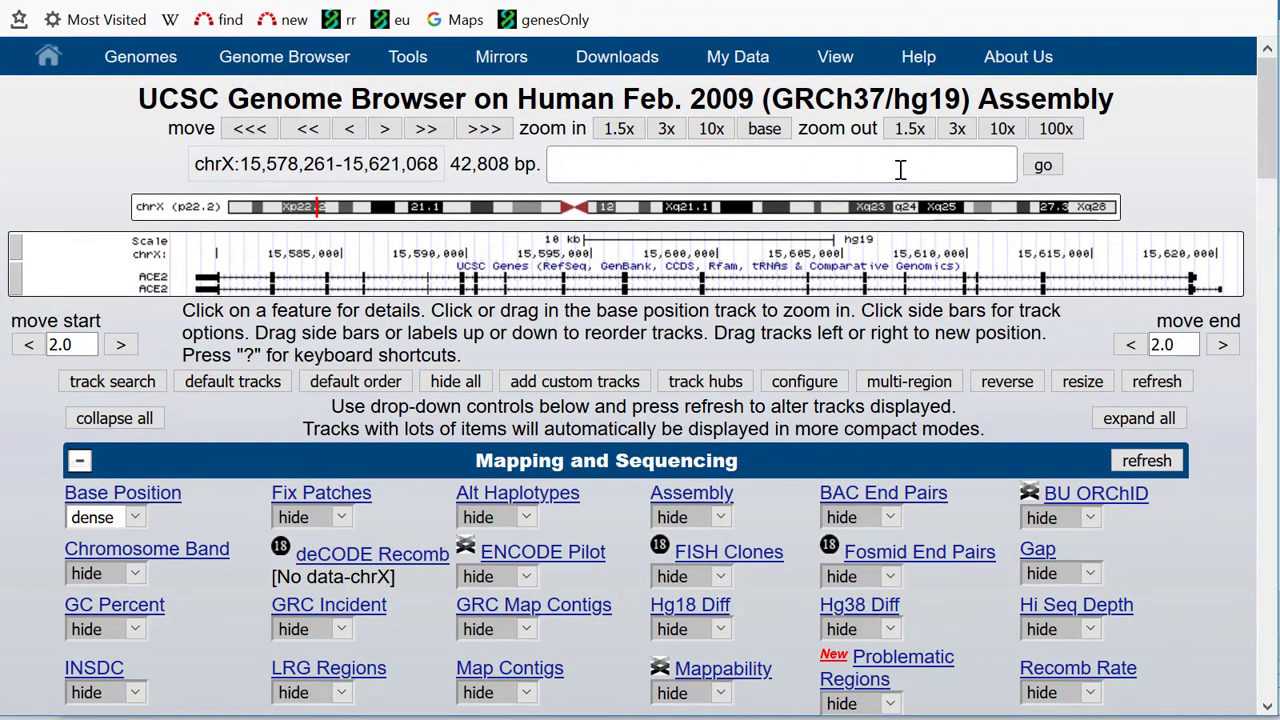
text(nf1)
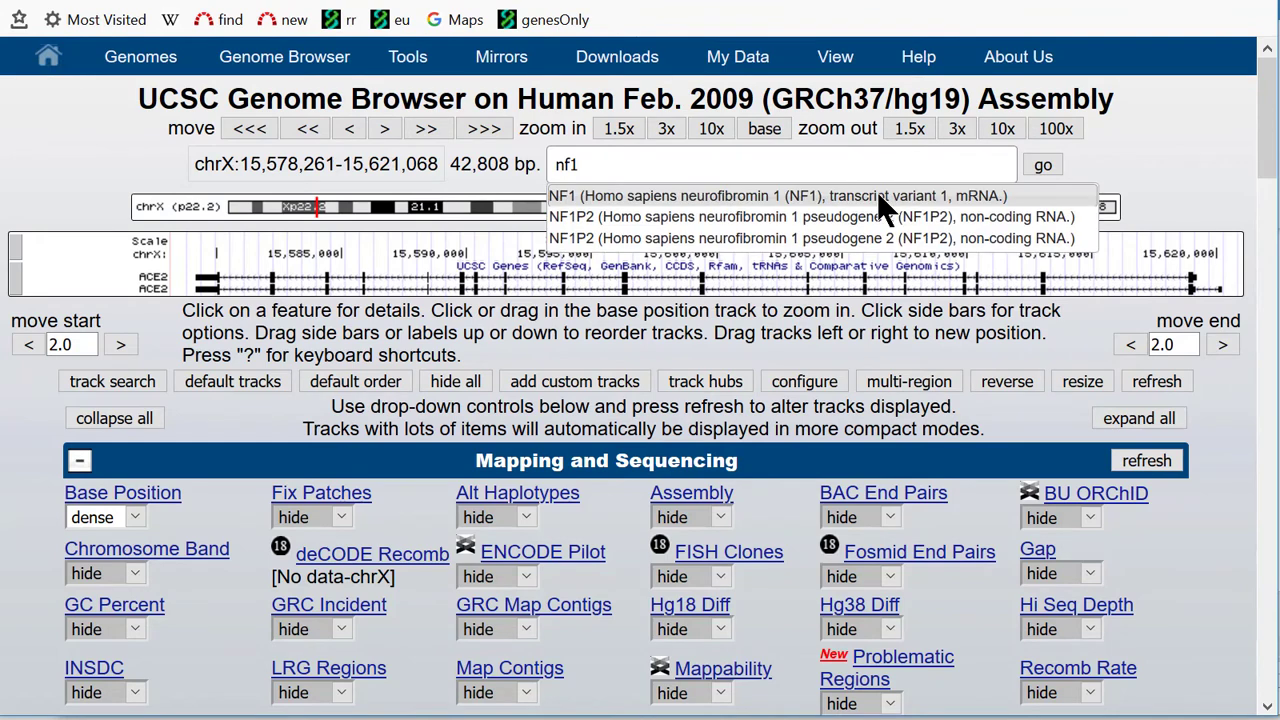
click(879, 196)
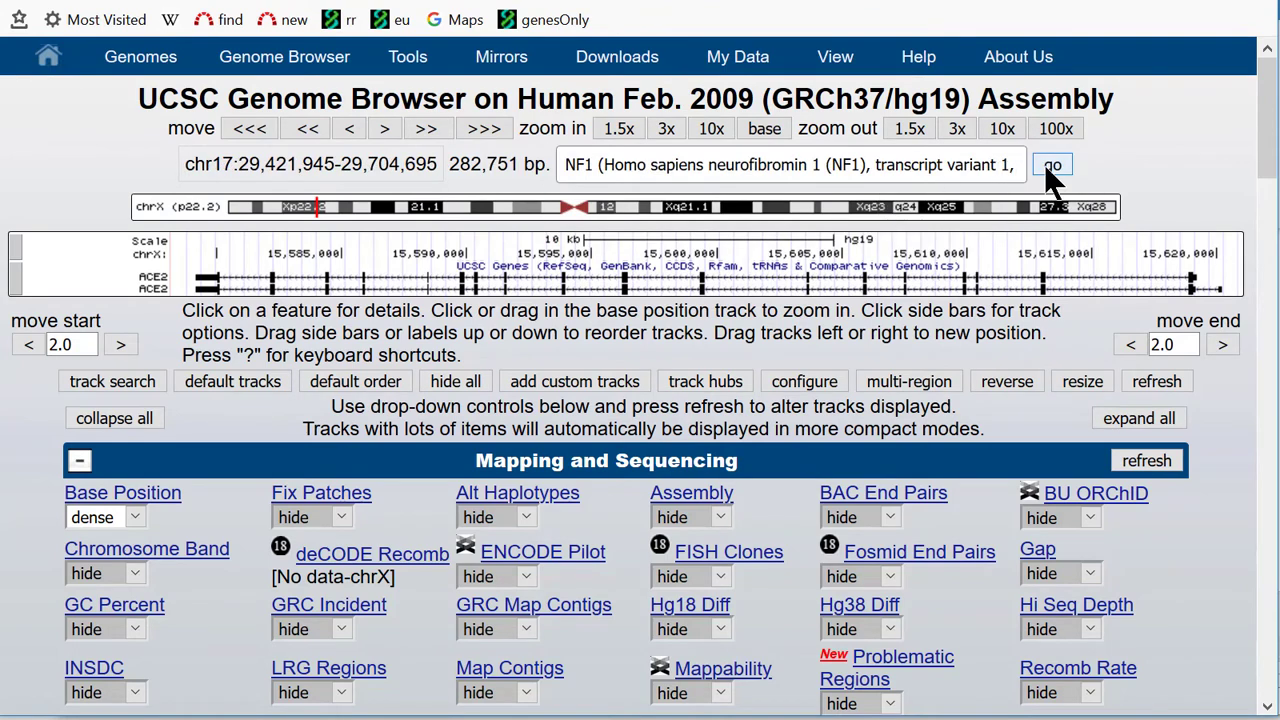
click(1043, 164)
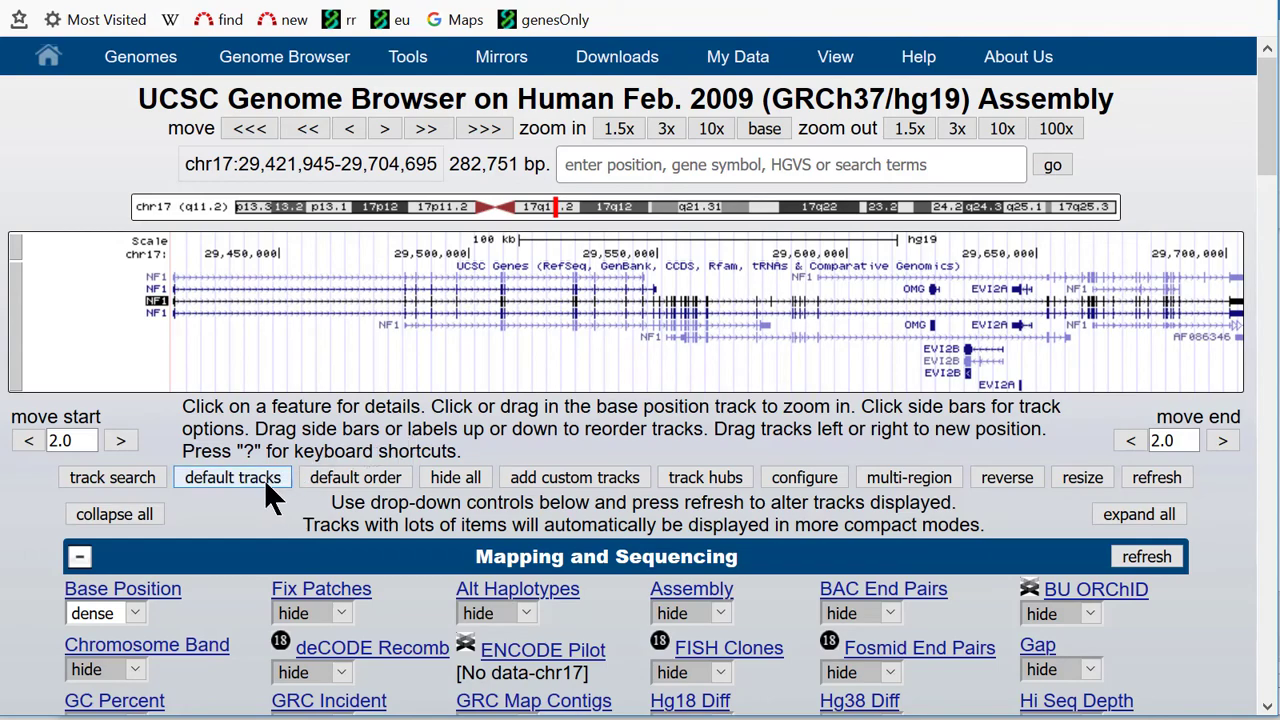
click(232, 477)
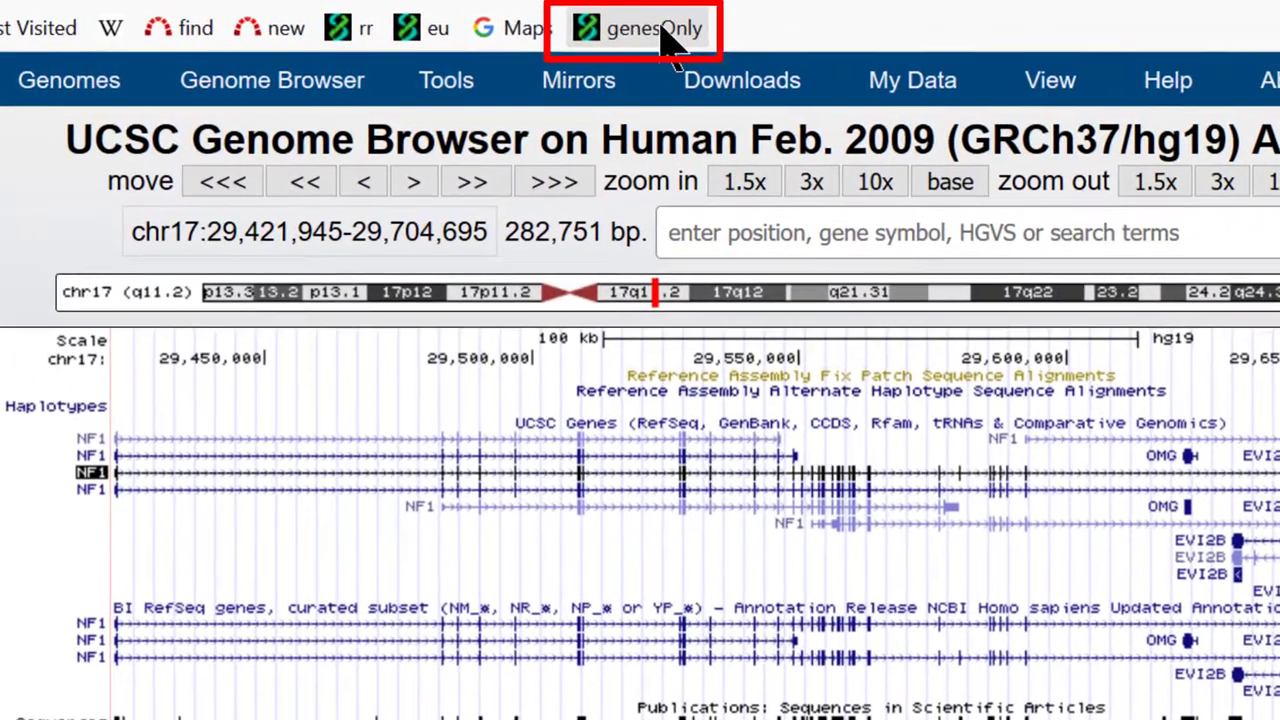
- Reapply the genesOnly bookmark so the NF1 view shows only UCSC Genes
click(660, 30)
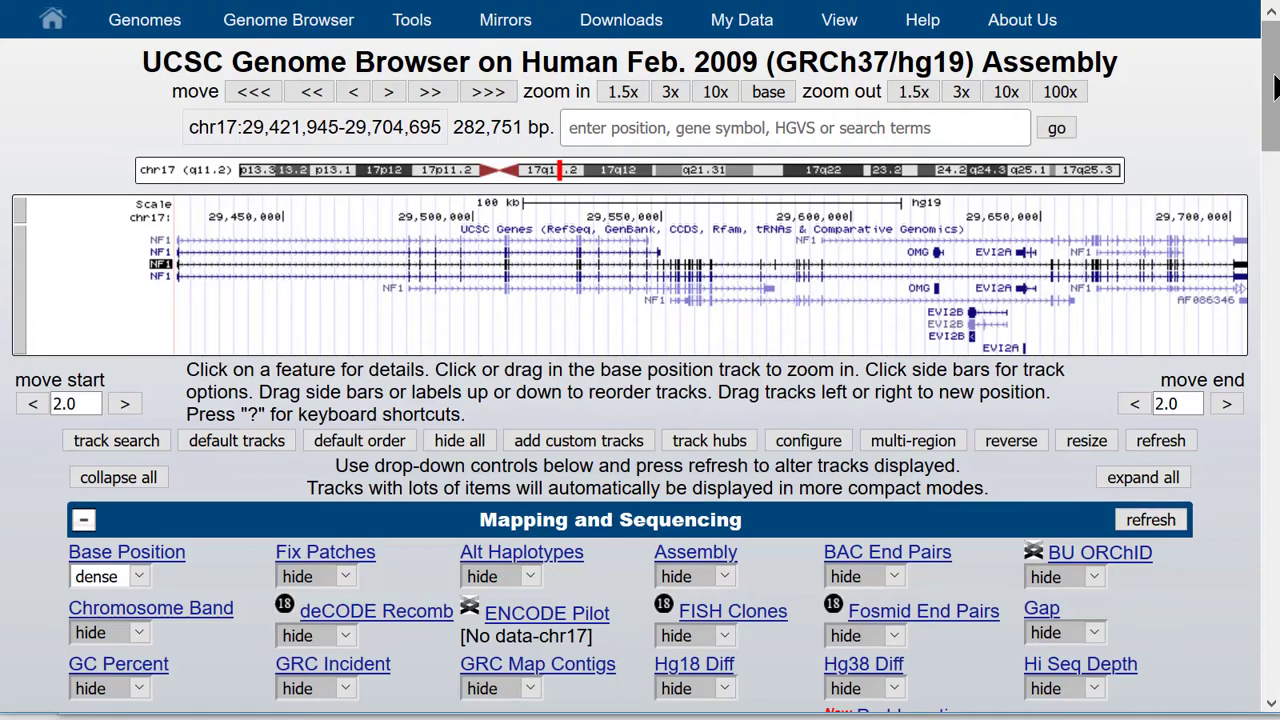
- Scroll the track controls down to the Phenotype and Literature section showing OMIM Alleles
drag(1268, 90, 1243, 280)
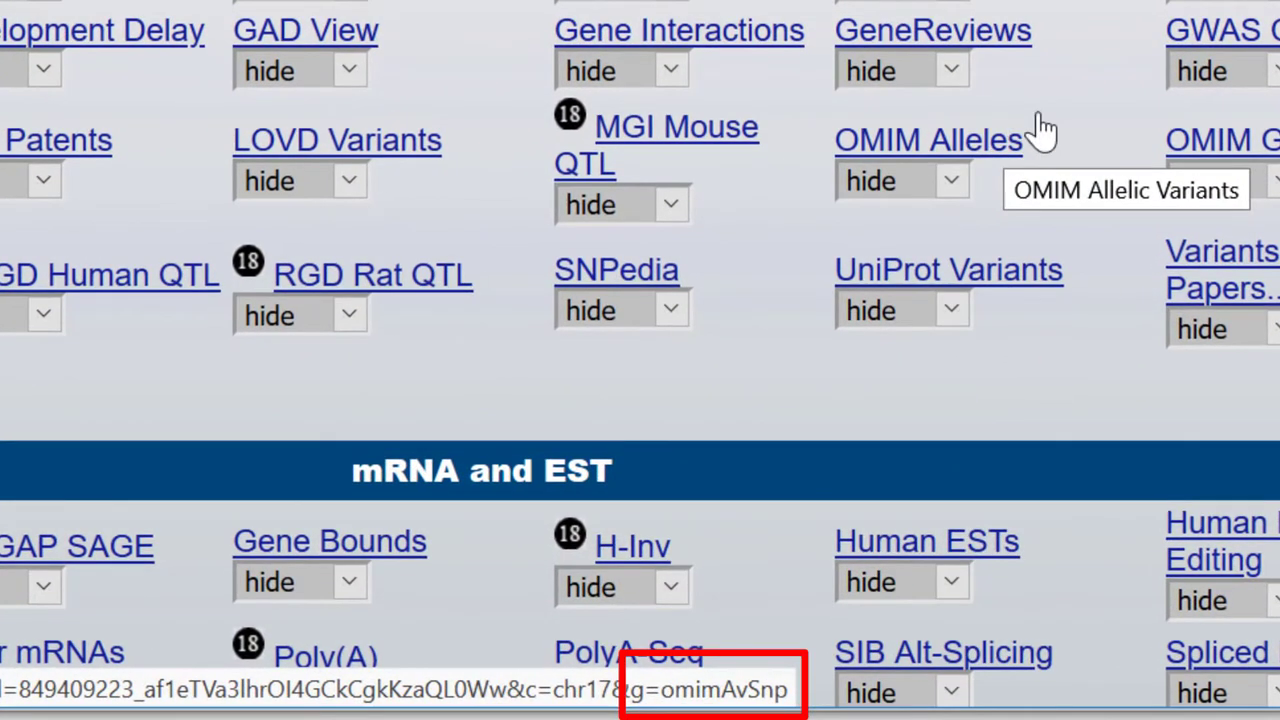
- Check the OMIM Alleles name omimAvSnp, then load hg38 with &db=hg38&omimAvSnp=pack added
click(875, 178)
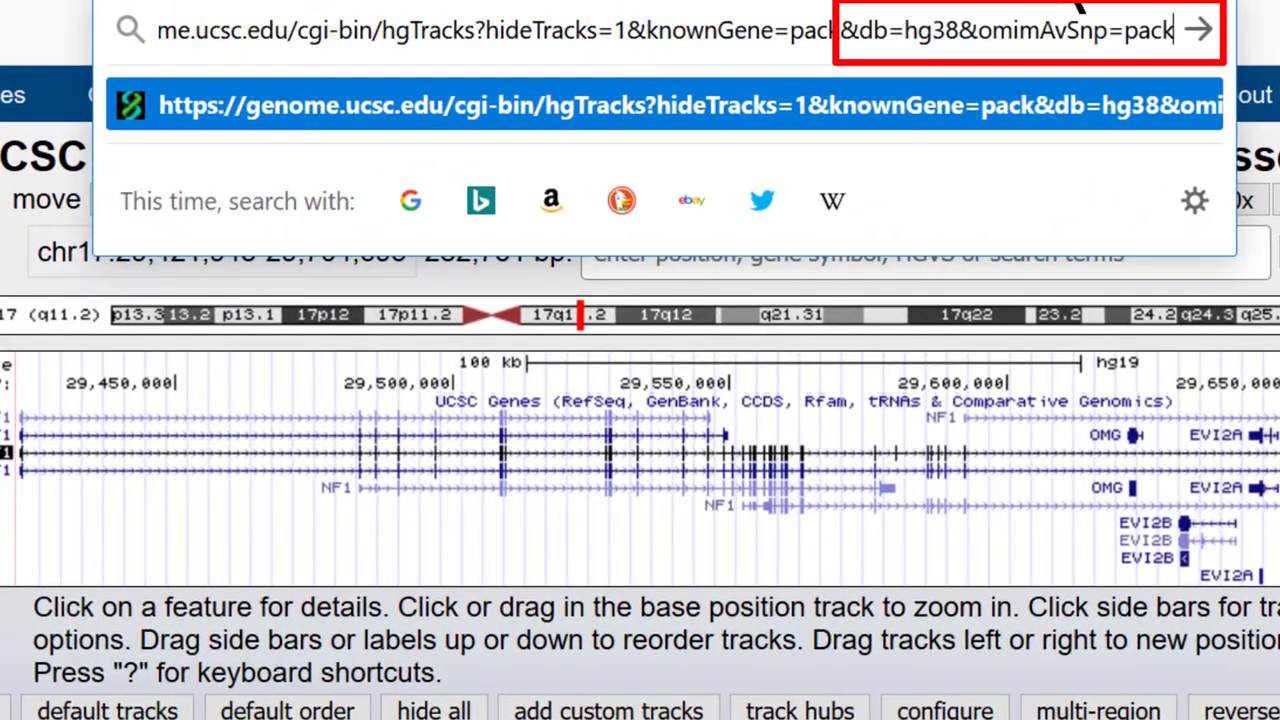
key(Return)
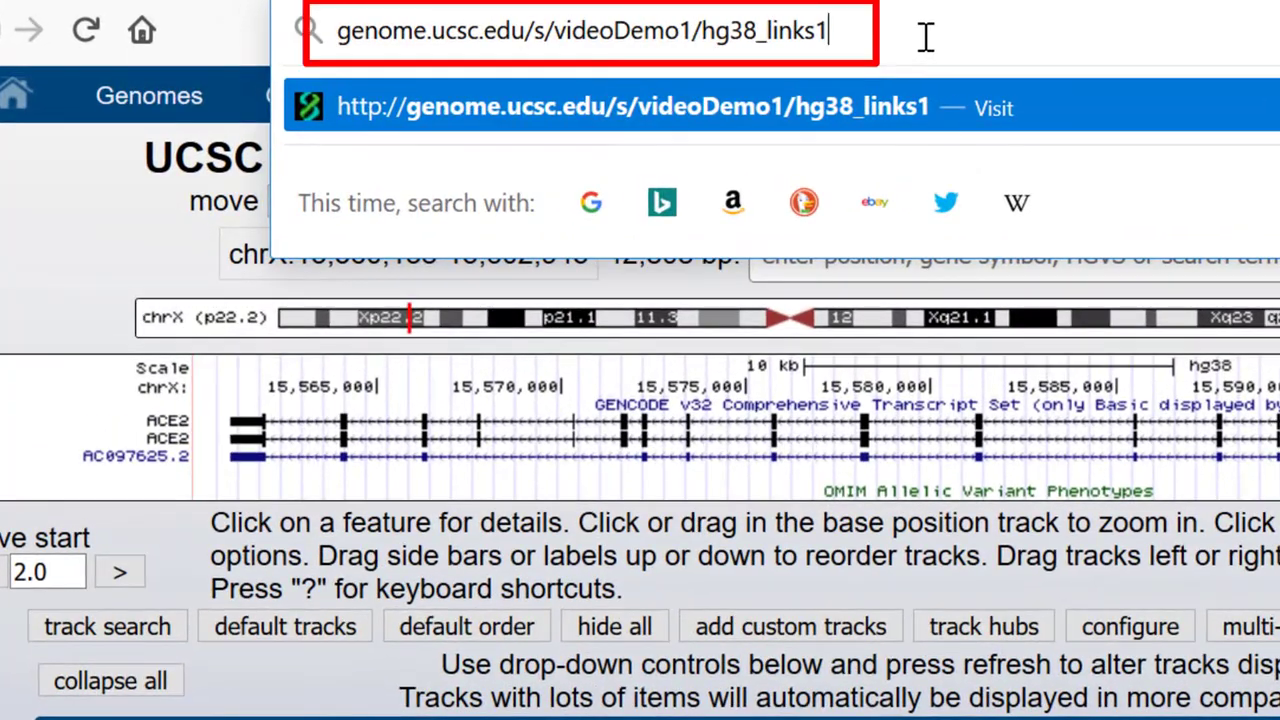
- Open the saved session at EGFR, then load the hideTracks=1&knownGene=pack&db=hg38&omimAvSnp=pack URL
key(Return)
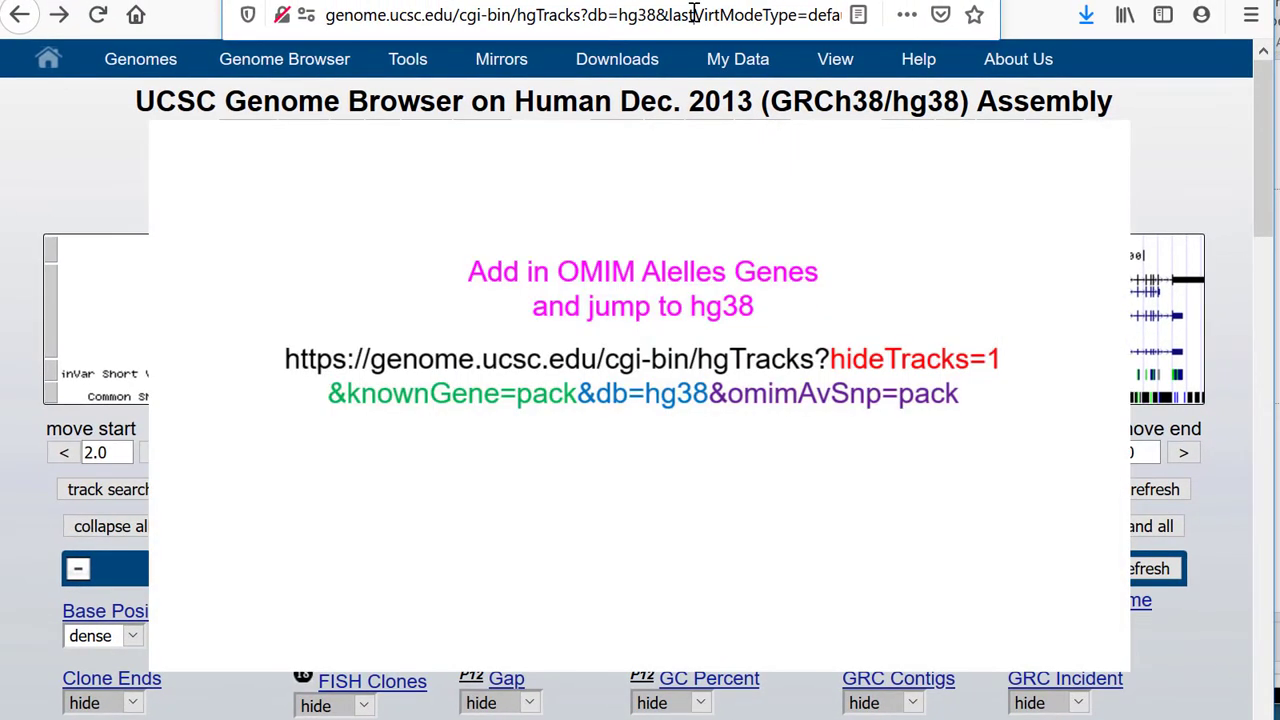
key(ctrl+a)
text(https://genome.ucsc.edu/cgi-bin/hgTracks?hideTracks=1&knownGene=pack&db=hg38&omimAvSnp=pack)
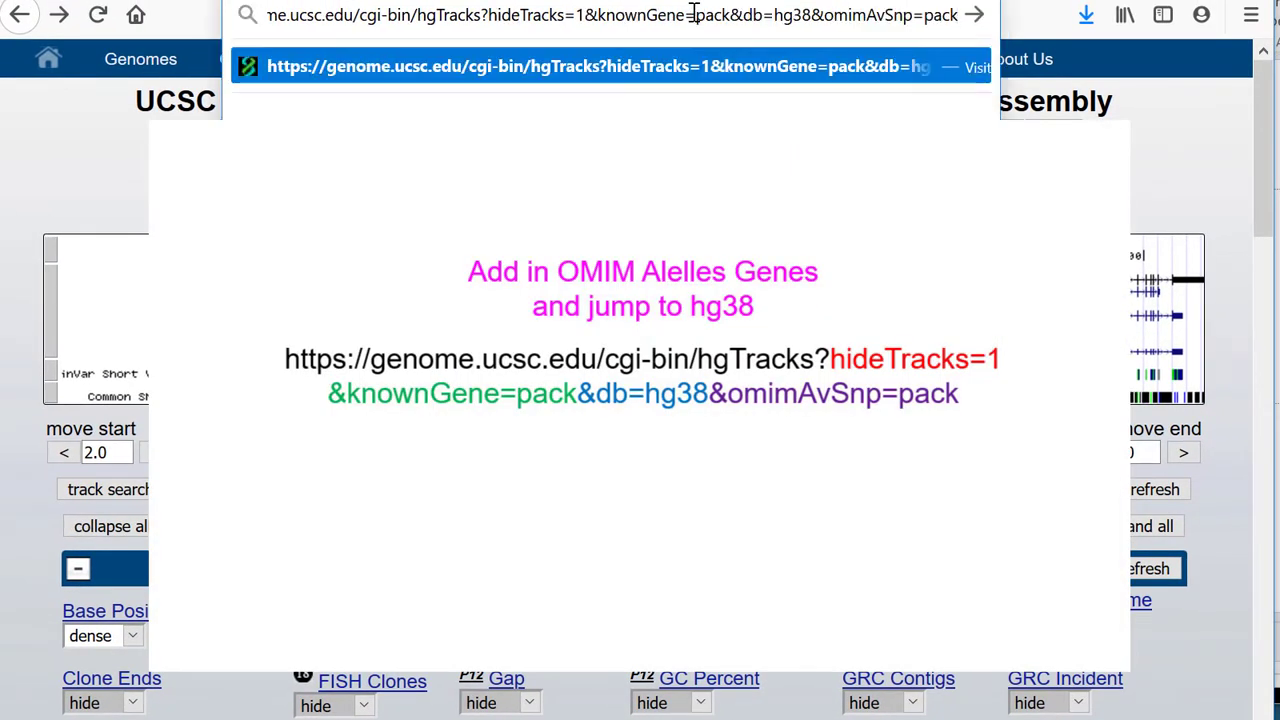
key(Return)
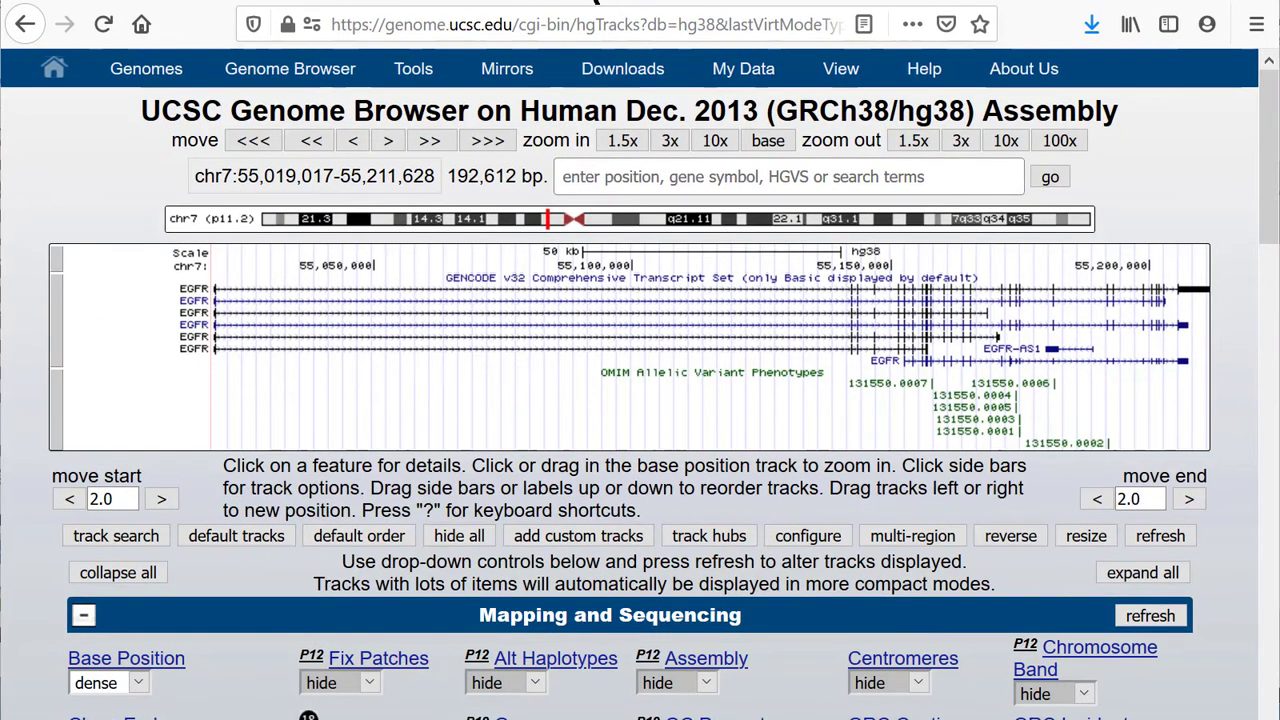
- Load the saved genome.ucsc.edu/s/ session link
click(578, 25)
text(genome.ucsc.edu/s/videoDemo1/hg38_links1)
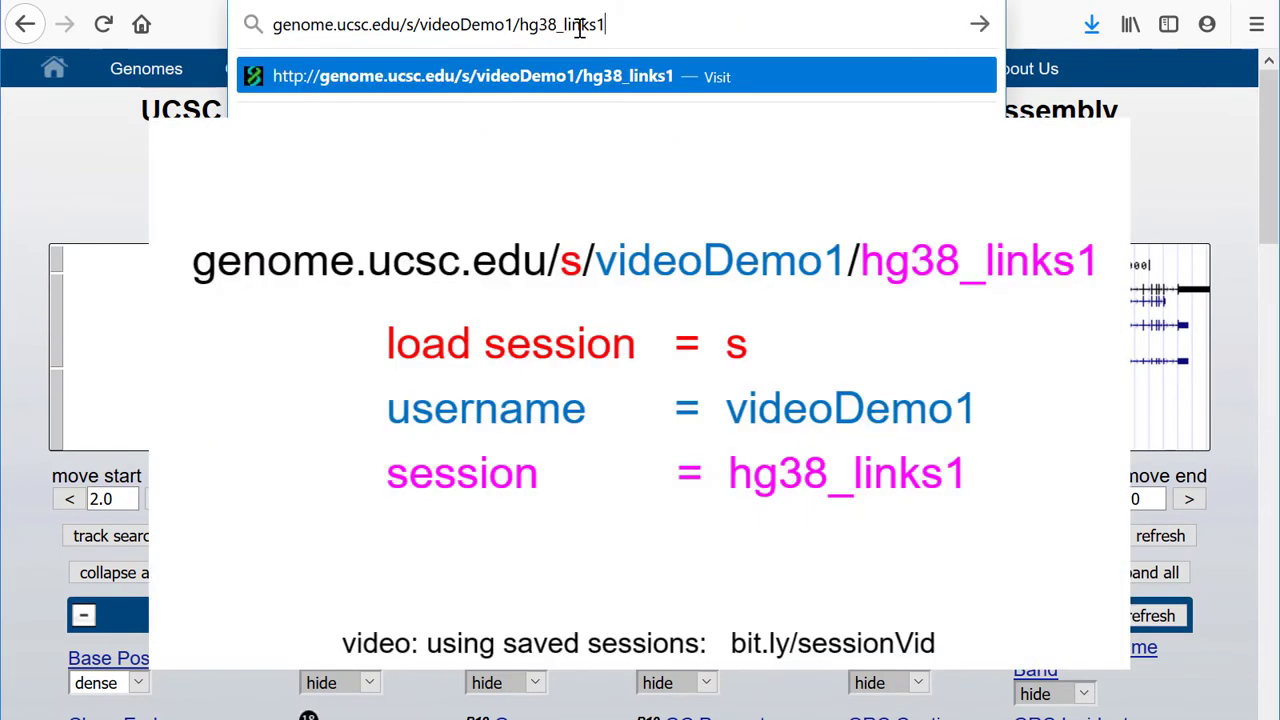
key(Return)
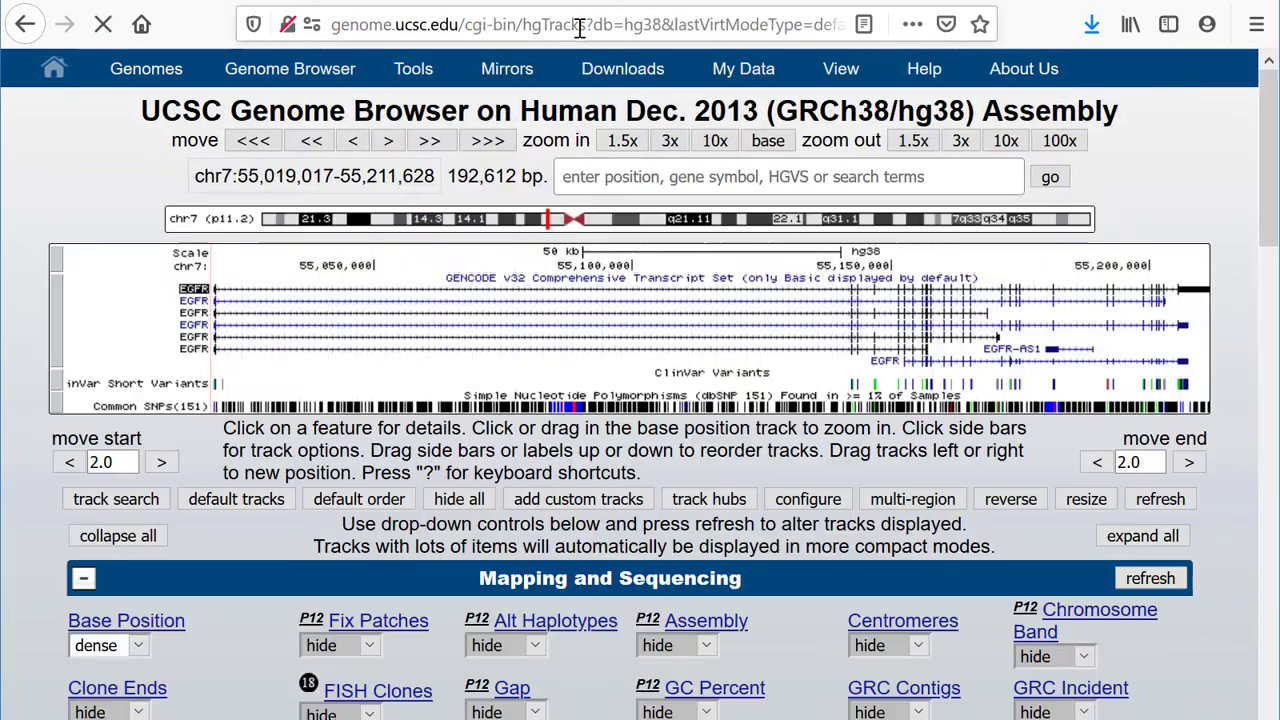
- Search for park7 and jump to the PARK7 gene
click(663, 174)
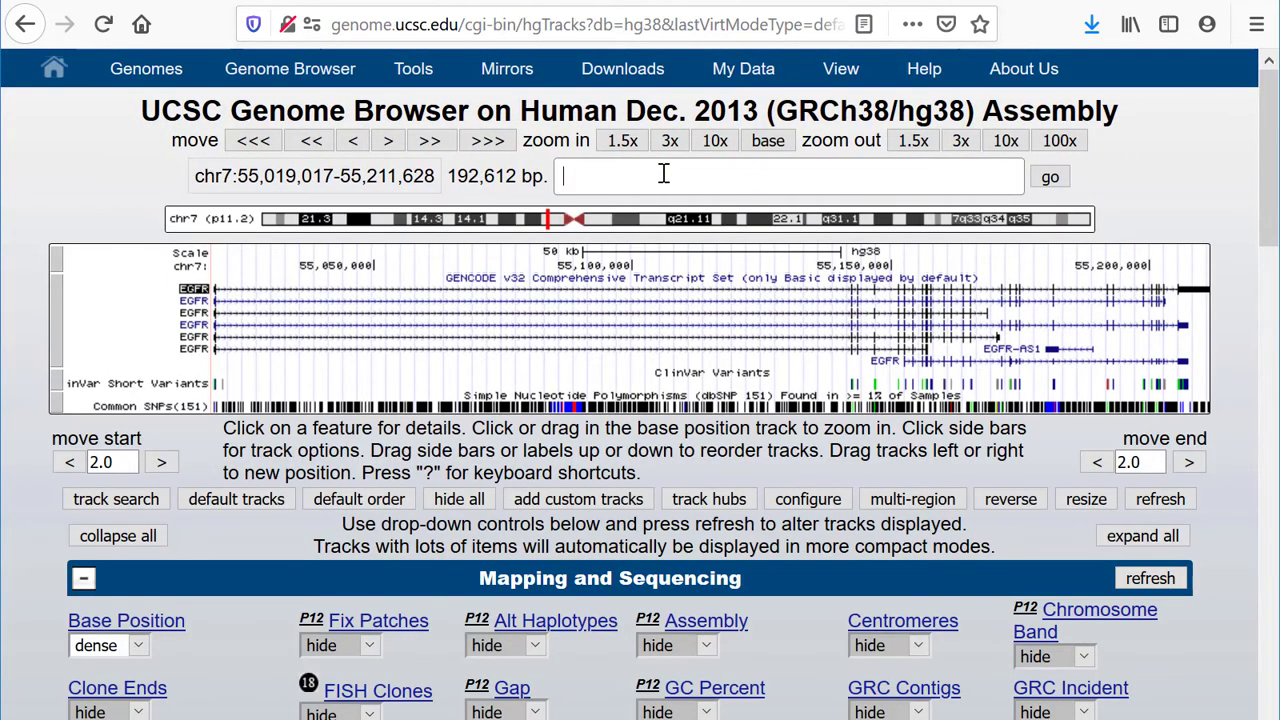
text(park7)
click(674, 214)
click(1037, 176)
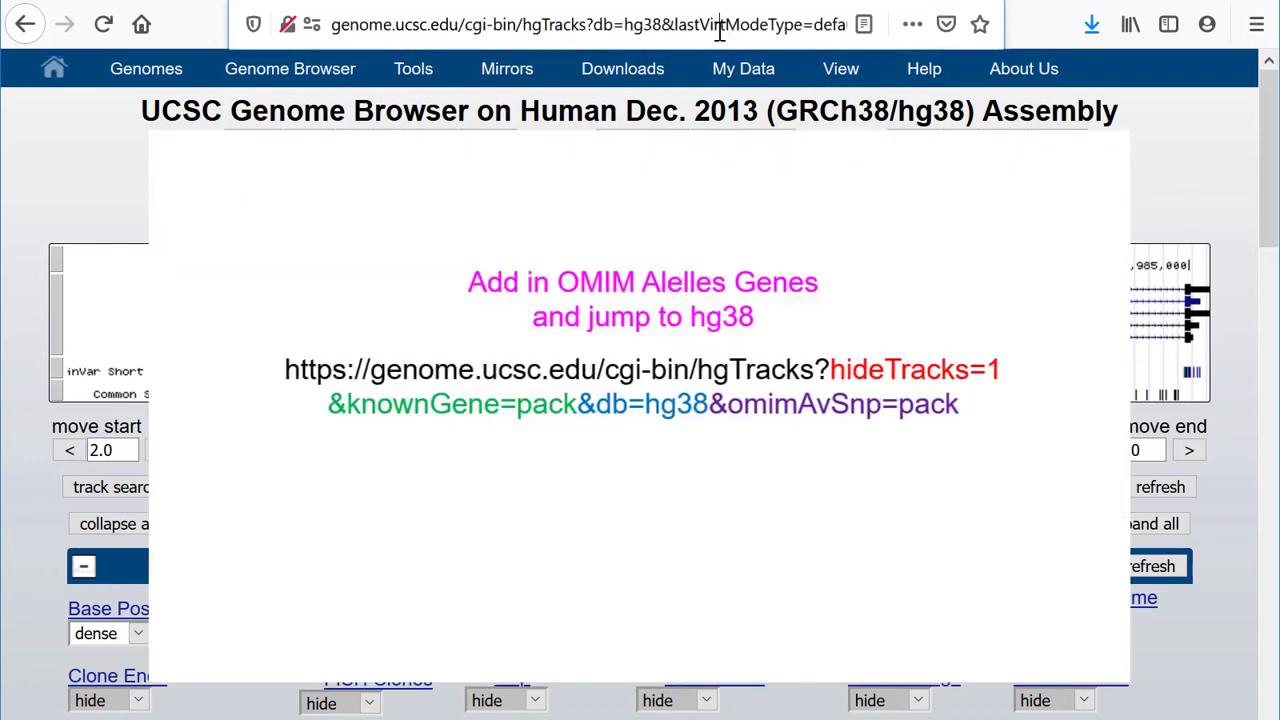
- Load the genes-plus-OMIM URL without hideTracks=1& to keep the session's tracks
click(719, 24)
text(https://genome.ucsc.edu/cgi-bin/hgTracks?hideTracks=1&knownGene=pack&db=hg38&omimAvSnp=pack)
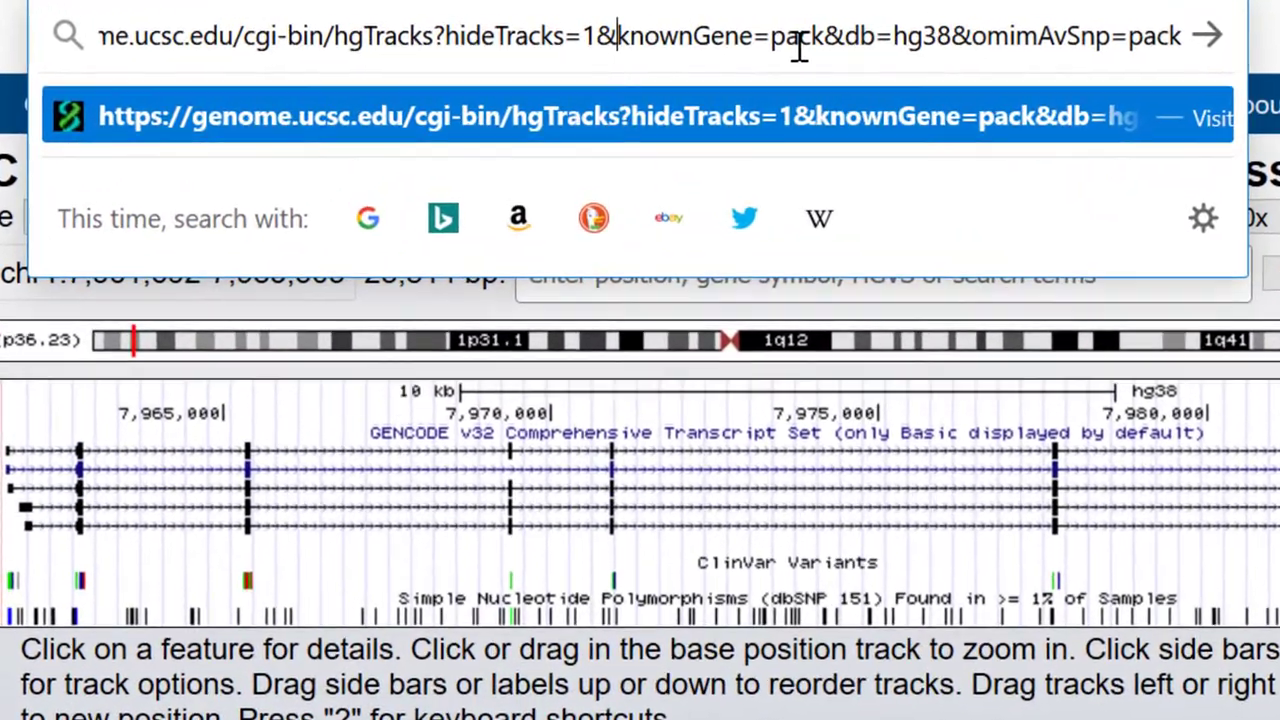
key(shift+Left)
key(shift+Left)
key(shift+Left)
key(shift+Left)
key(shift+Left)
key(shift+Left)
key(shift+Left)
key(shift+Left)
key(shift+Left)
key(shift+Left)
key(shift+Left)
key(shift+Left)
key(shift+Left)
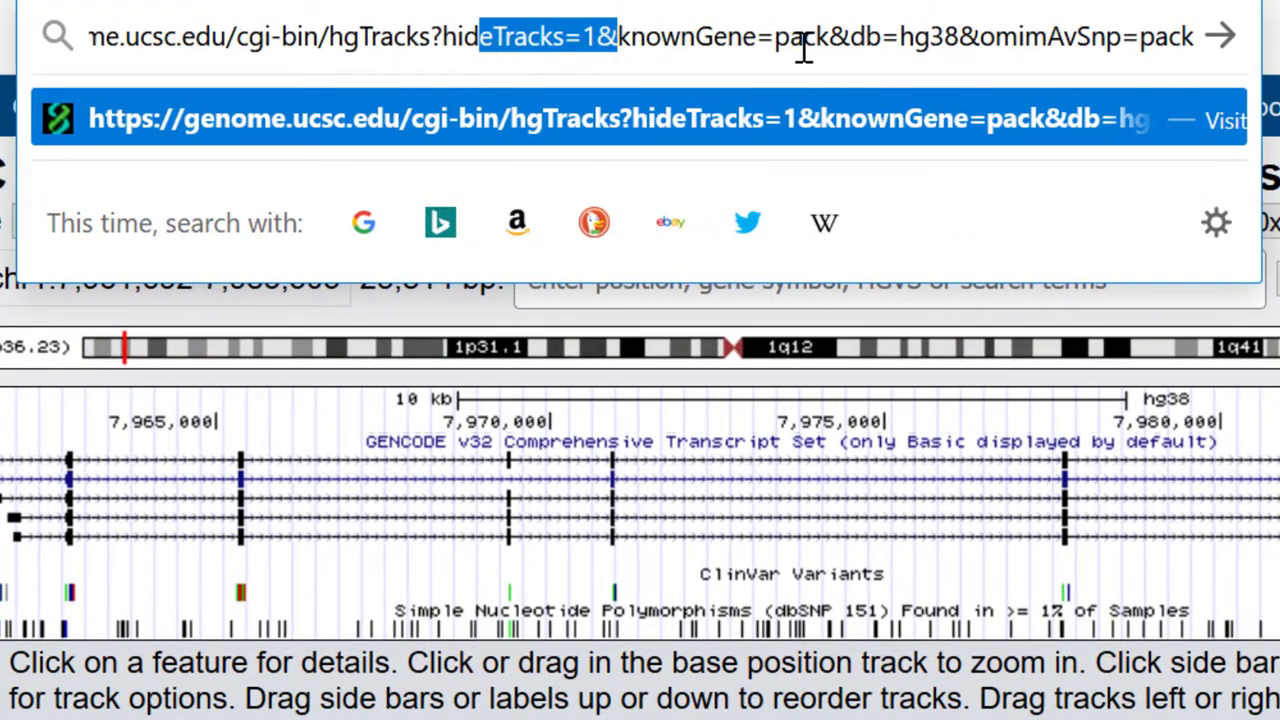
key(BackSpace)
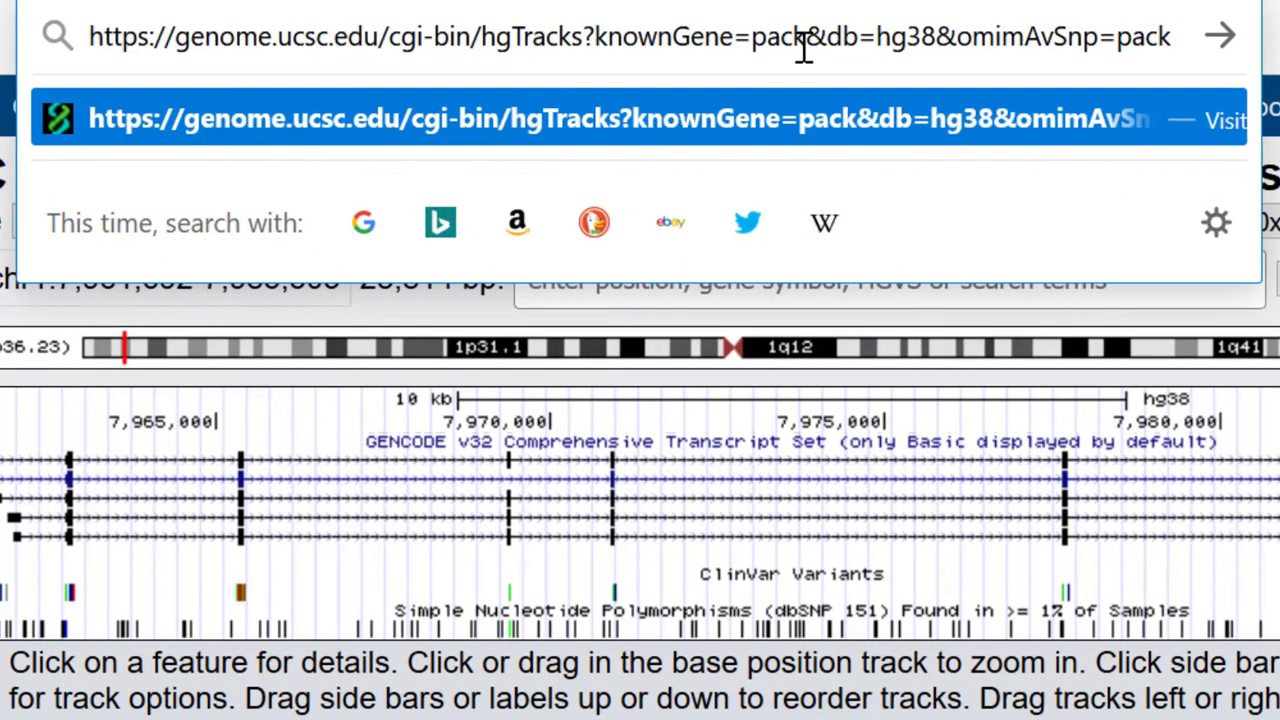
key(Return)
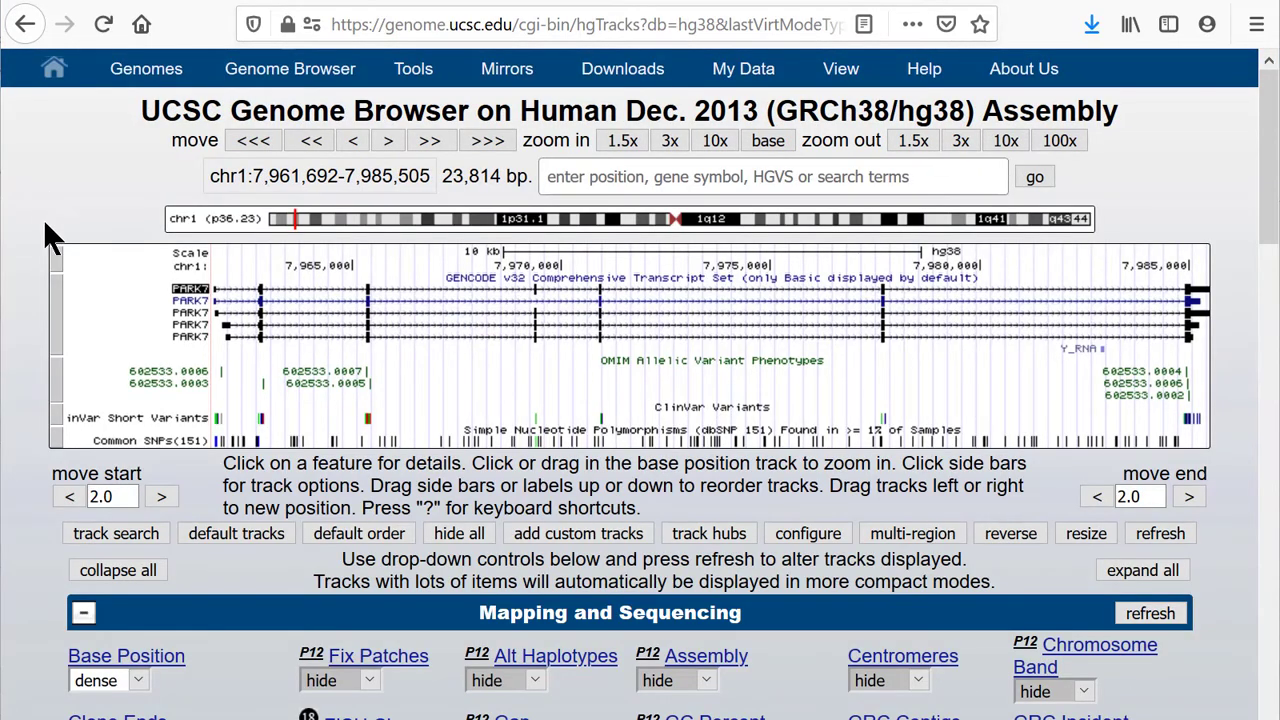
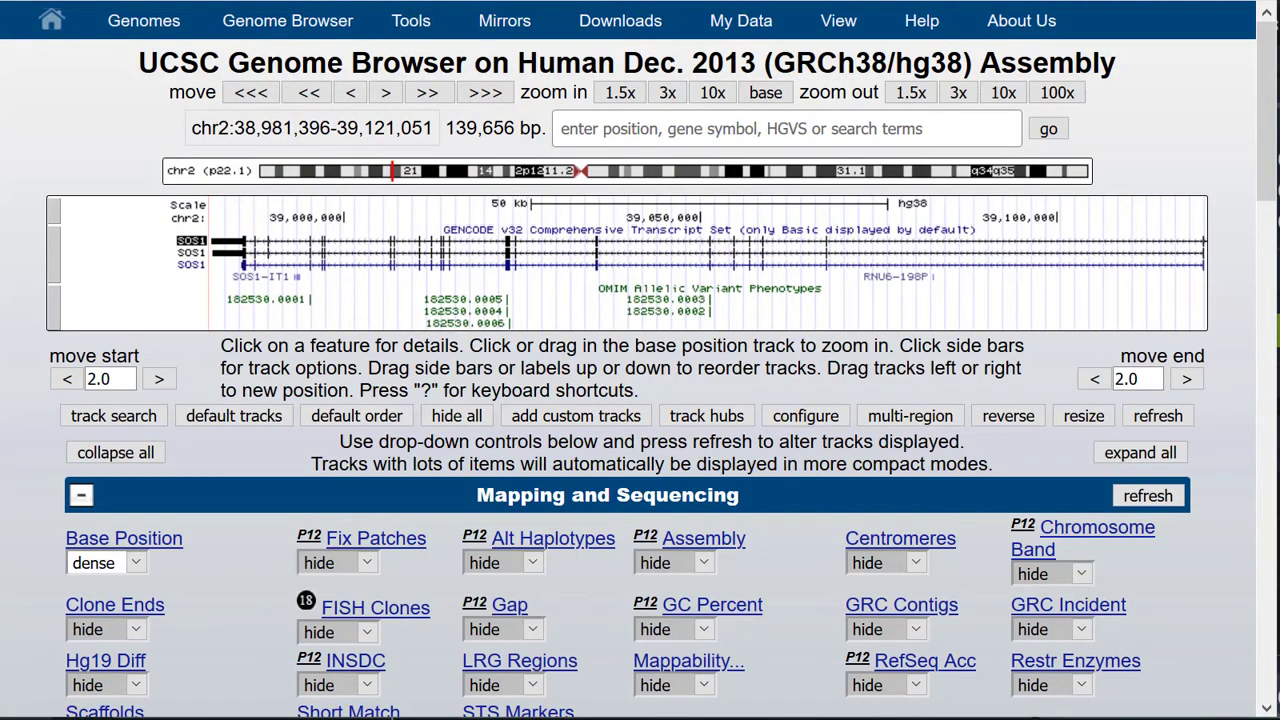
- Load the saved hgTracks address for chr7:55,157,688-55,157,788 and scroll down to the track controls
key(ctrl+v)
key(Return)
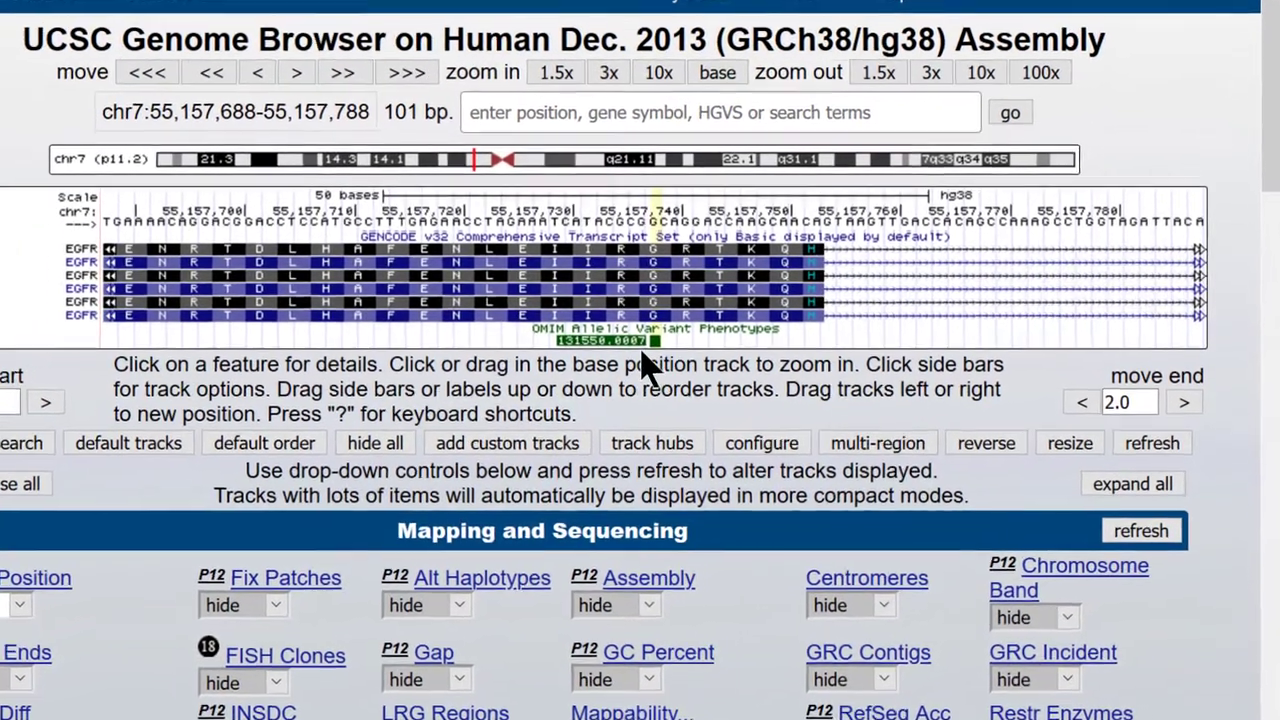
mouse_move(646, 352)
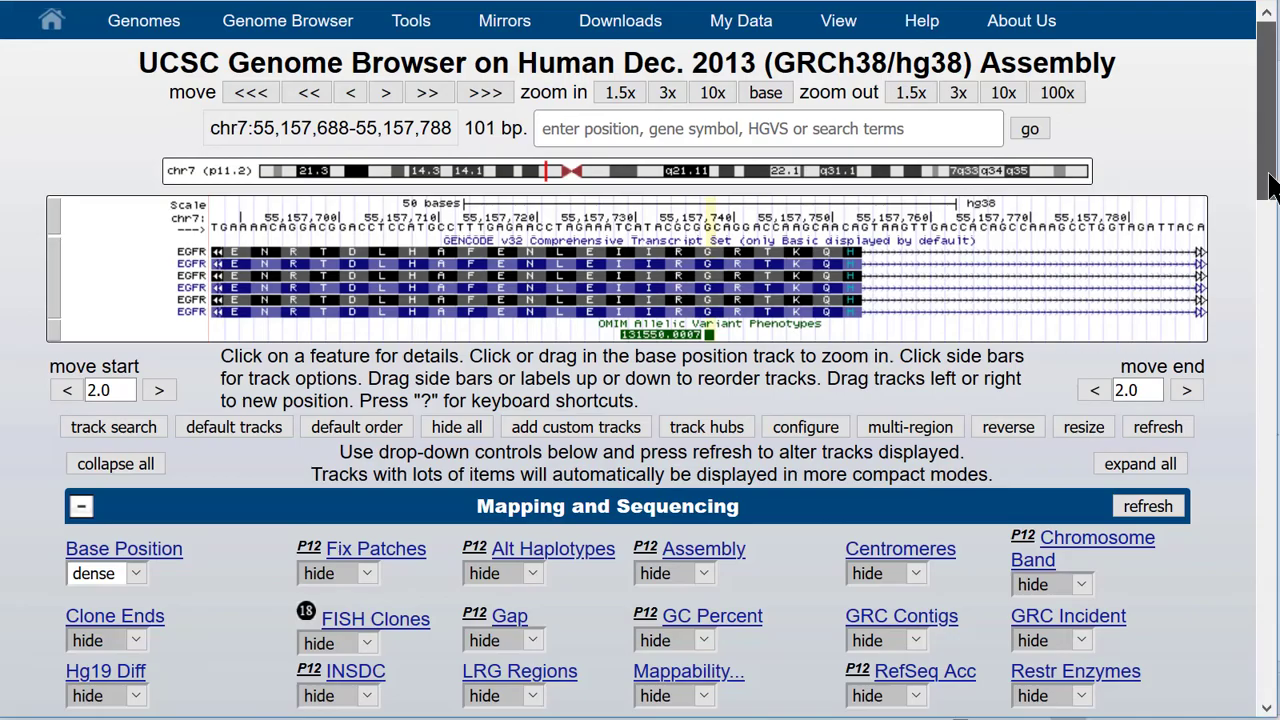
drag(1268, 185, 1255, 648)
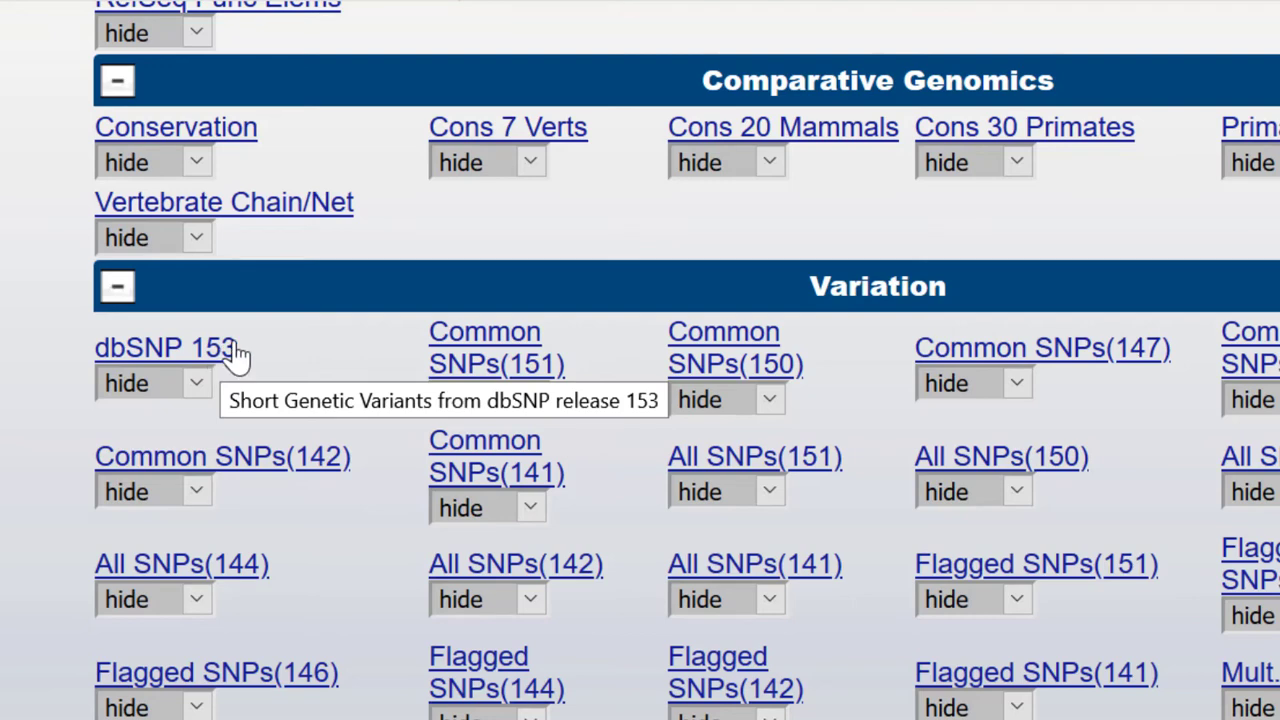
- Set Common SNPs(151) to pack, refresh, and zoom out 100x to chr7:55,152,688-55,162,787
click(533, 403)
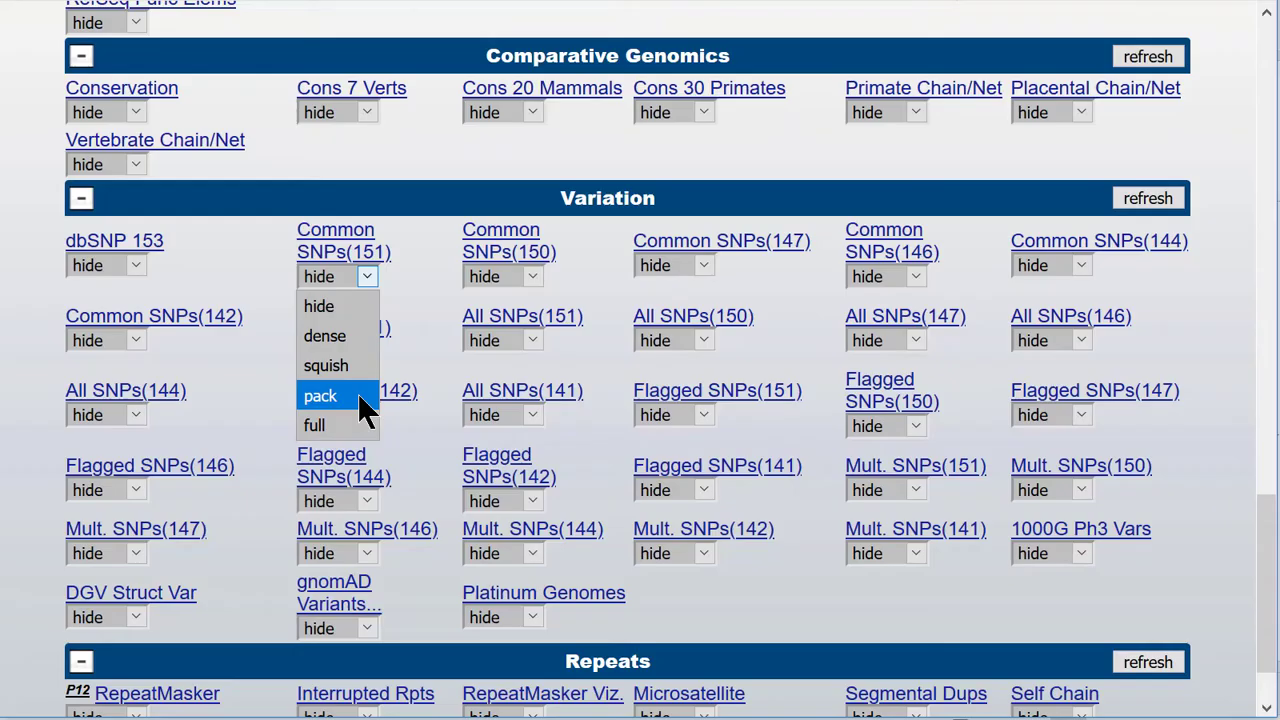
click(520, 575)
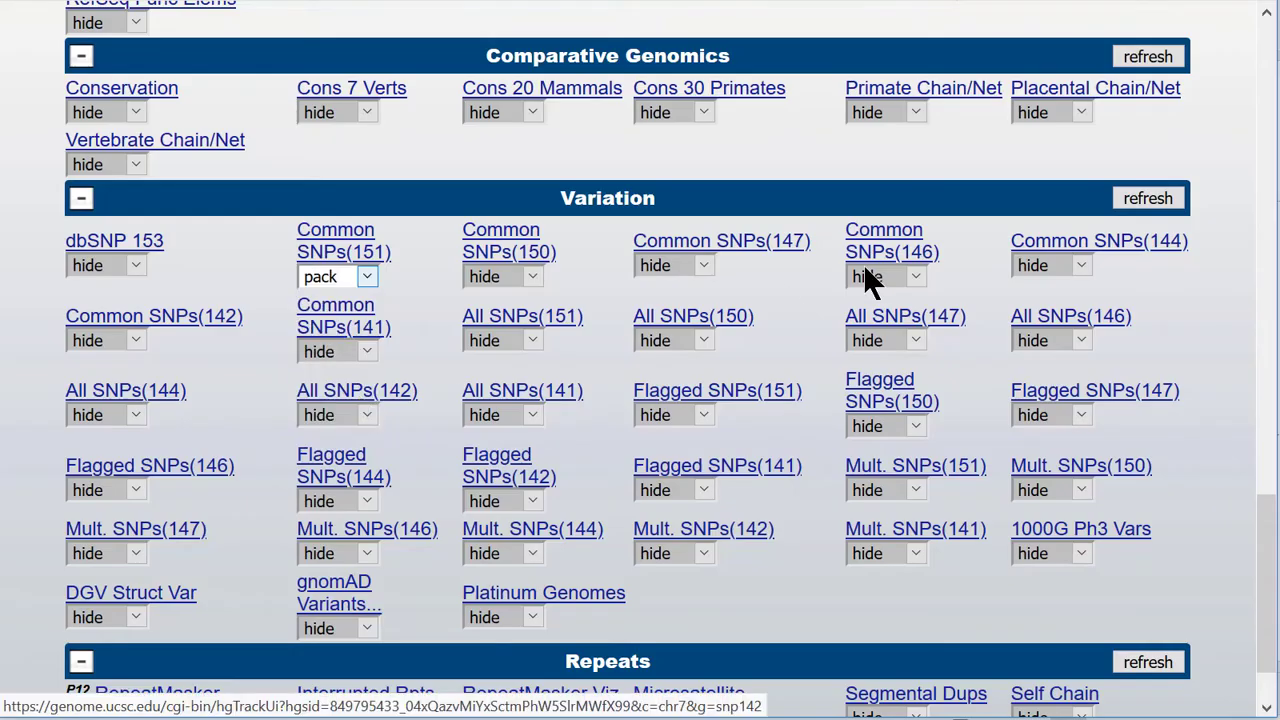
click(1148, 198)
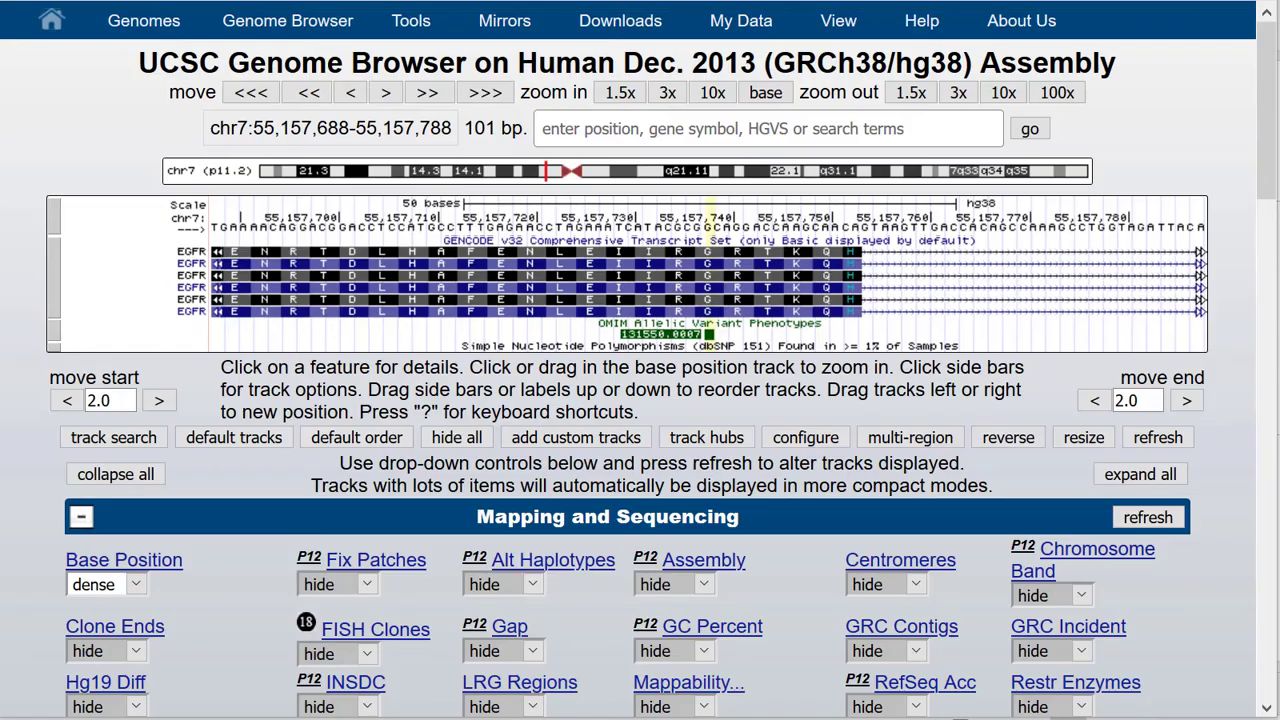
click(1062, 90)
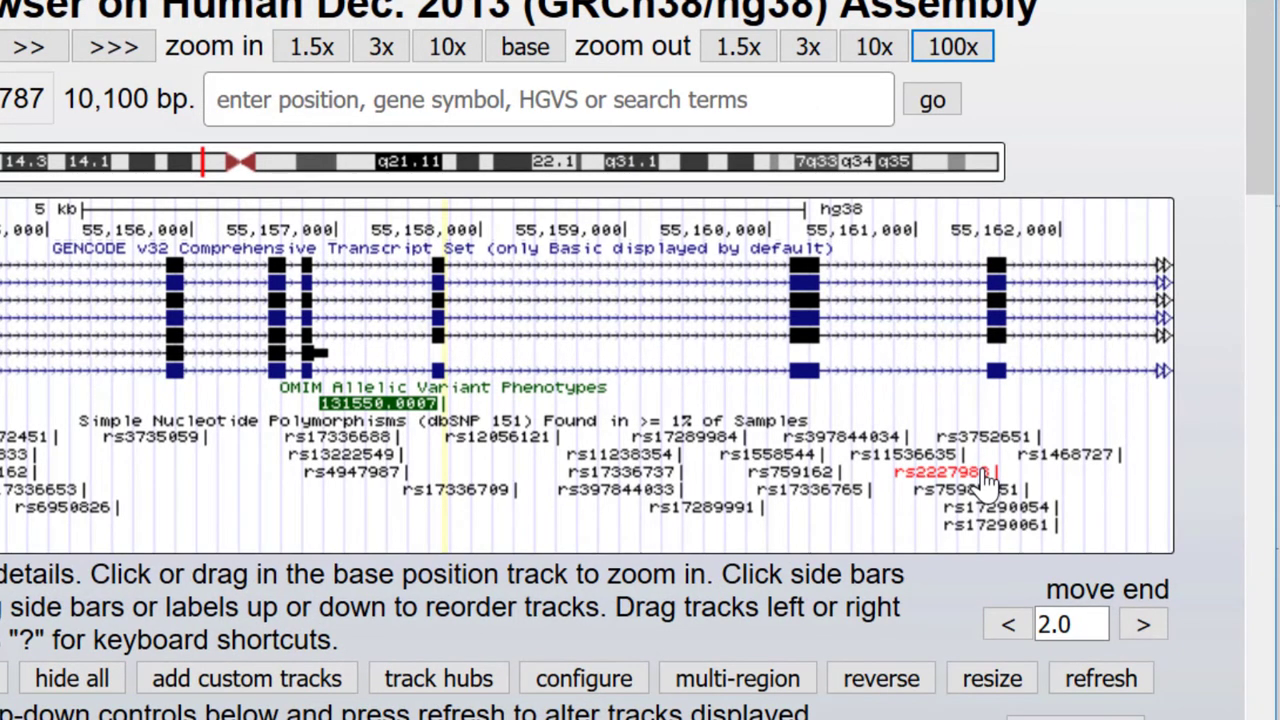
- Open rs2227983's details and mark its allele frequencies and R to K amino acid change
click(985, 480)
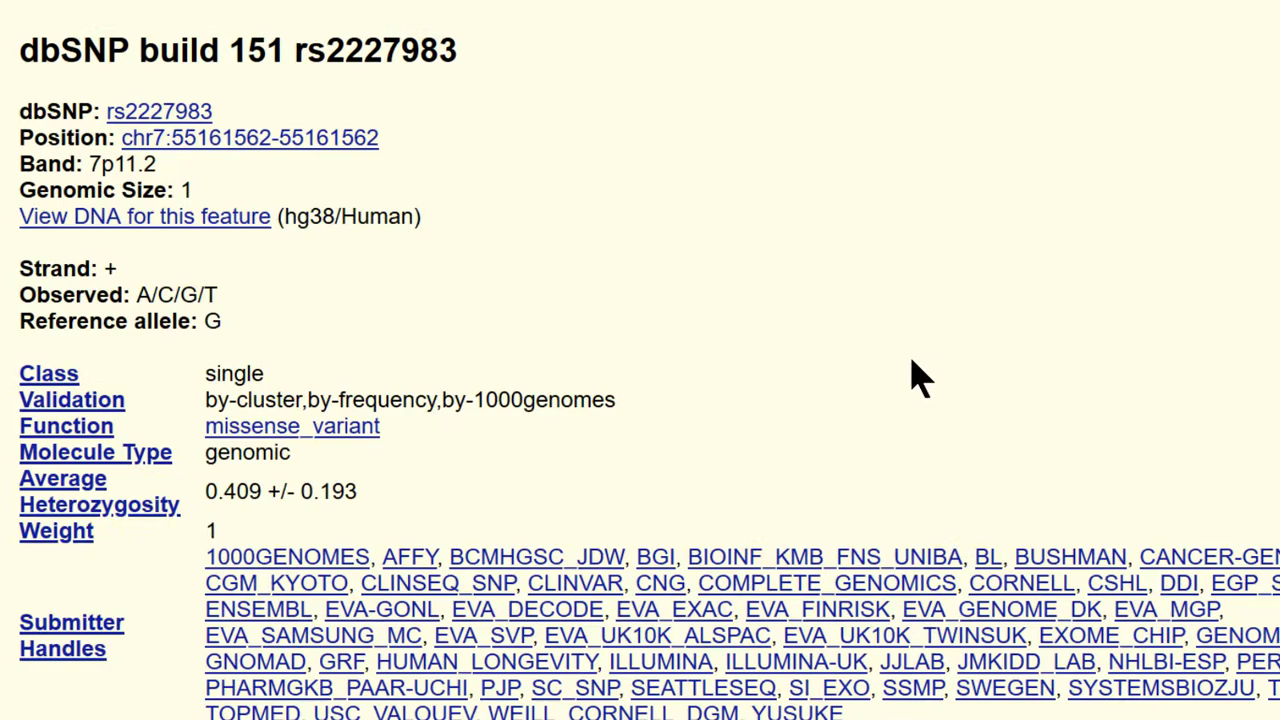
scroll(920, 378, down, 3)
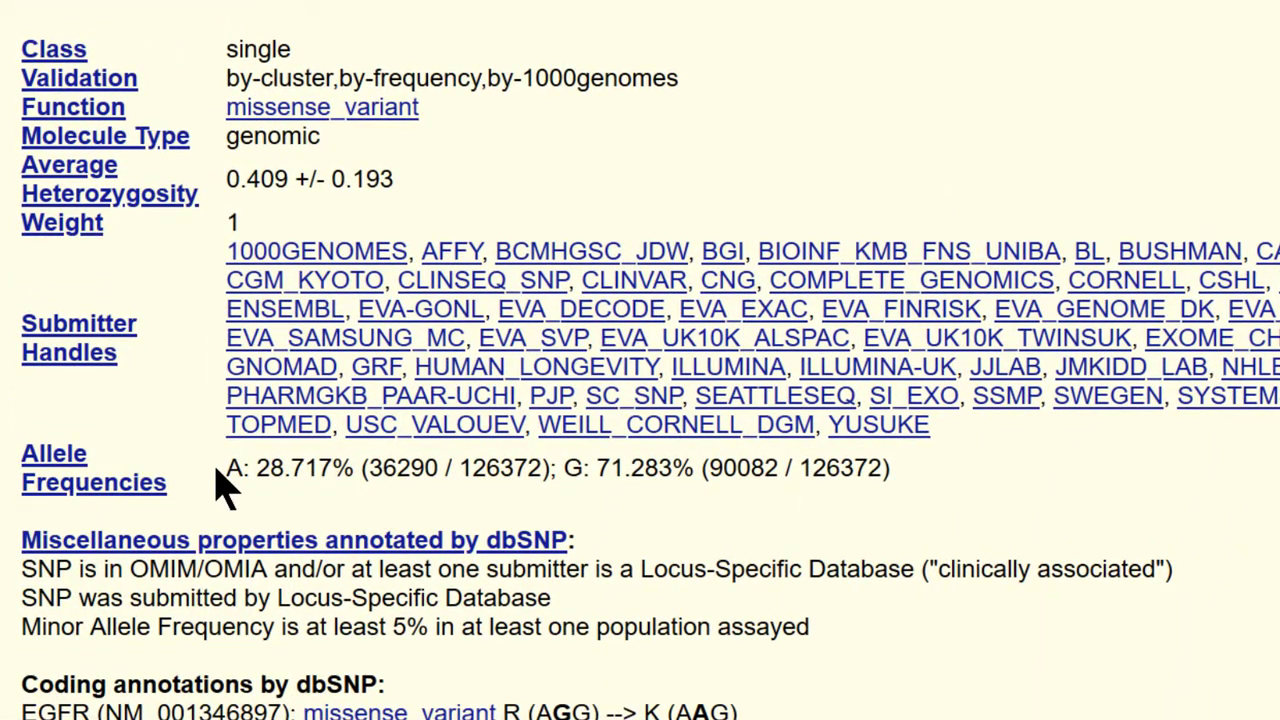
drag(222, 482, 1030, 488)
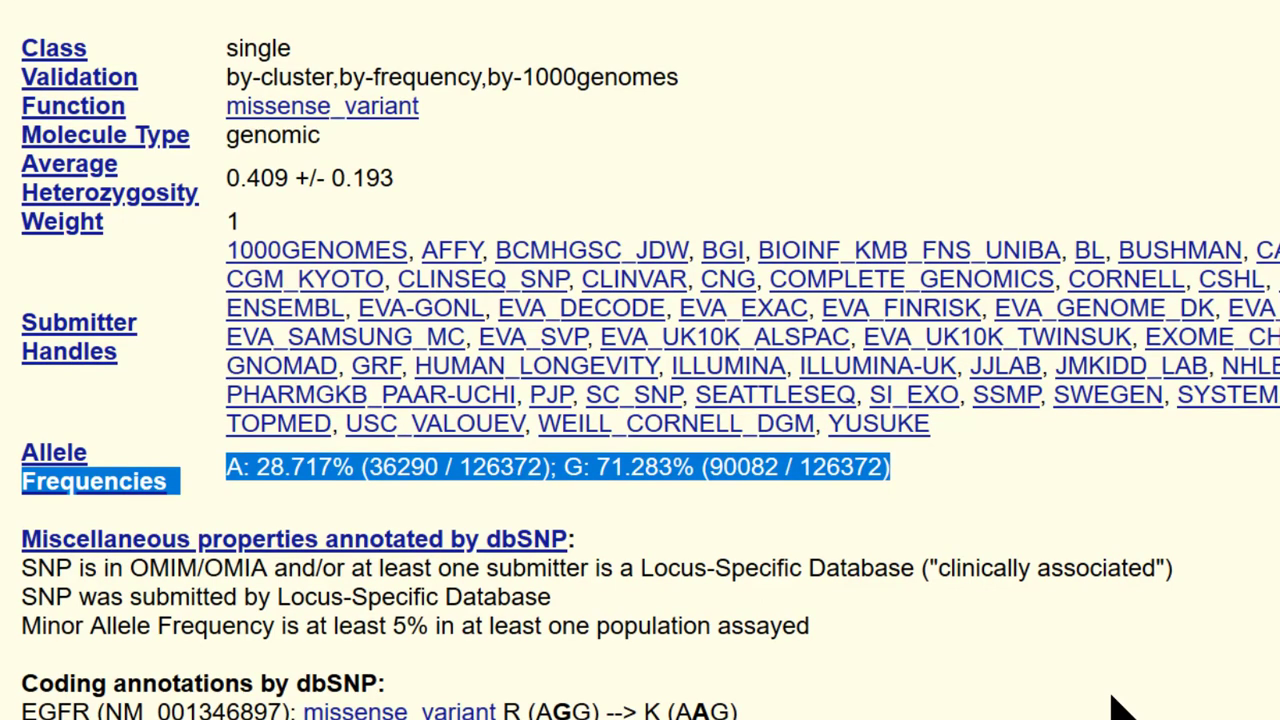
scroll(1112, 698, down, 3)
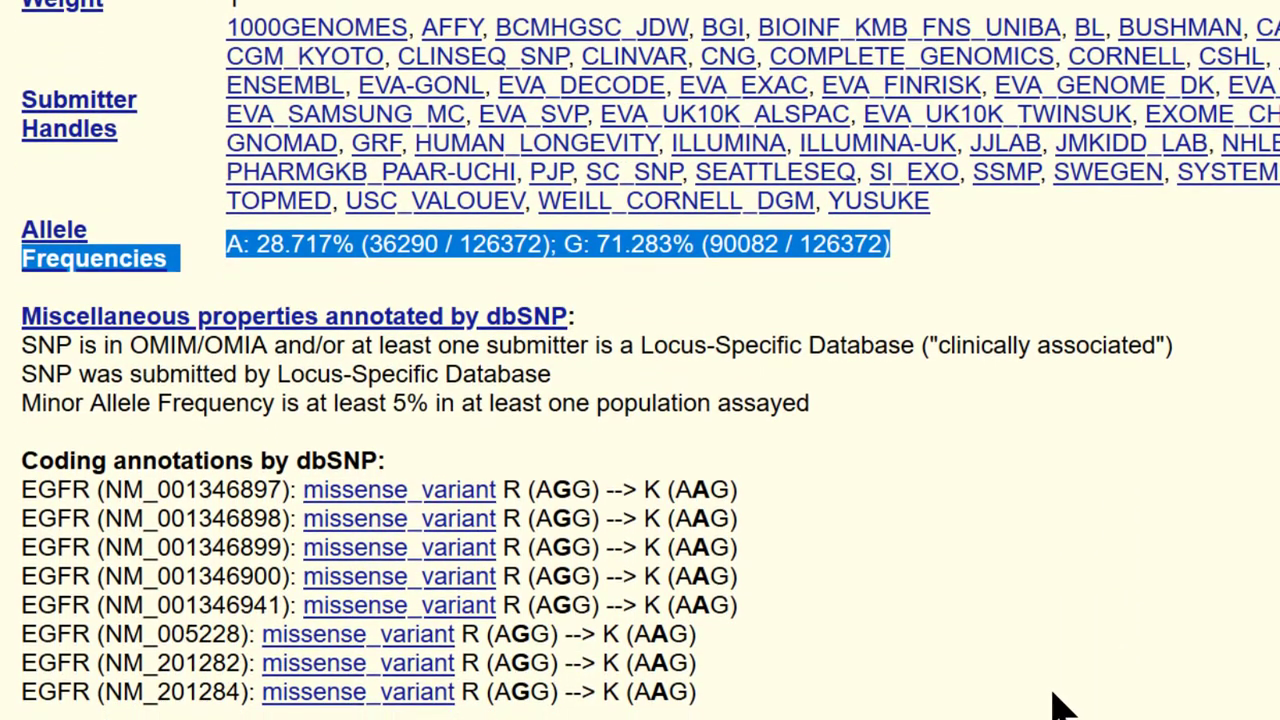
drag(505, 490, 766, 508)
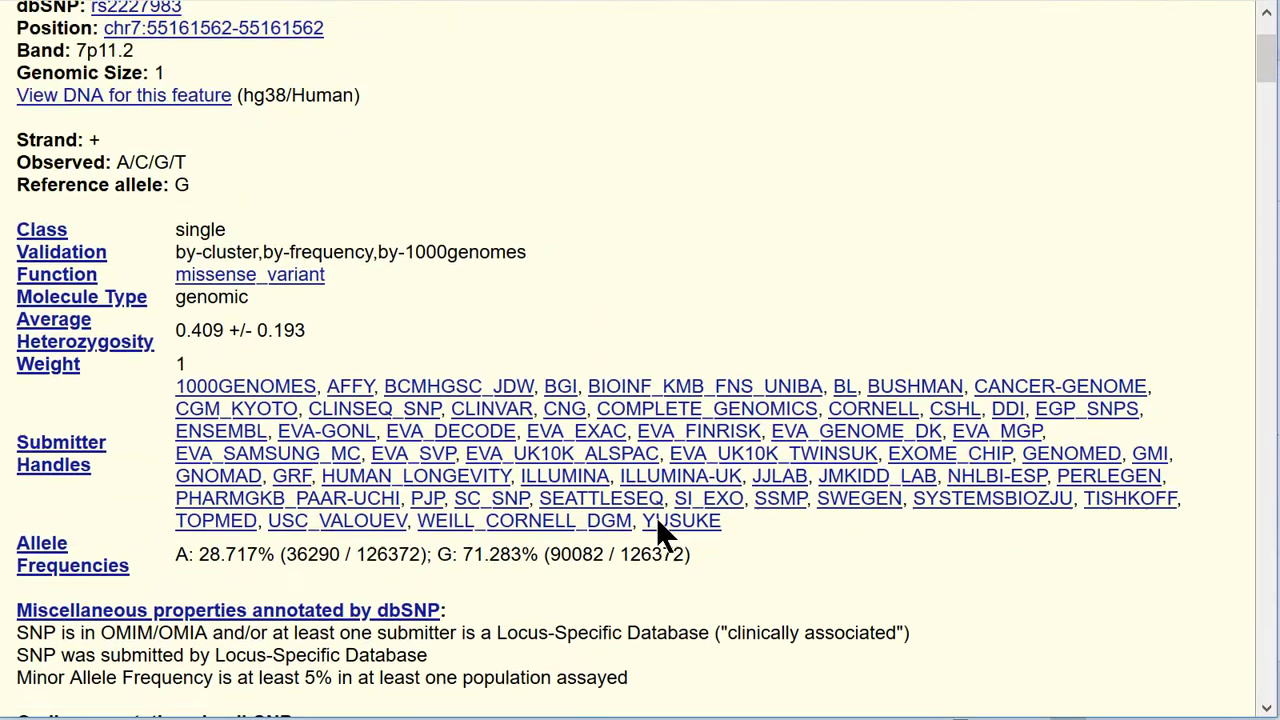
- Copy the rs2227983 ID from the page heading
scroll(849, 228, up, 2)
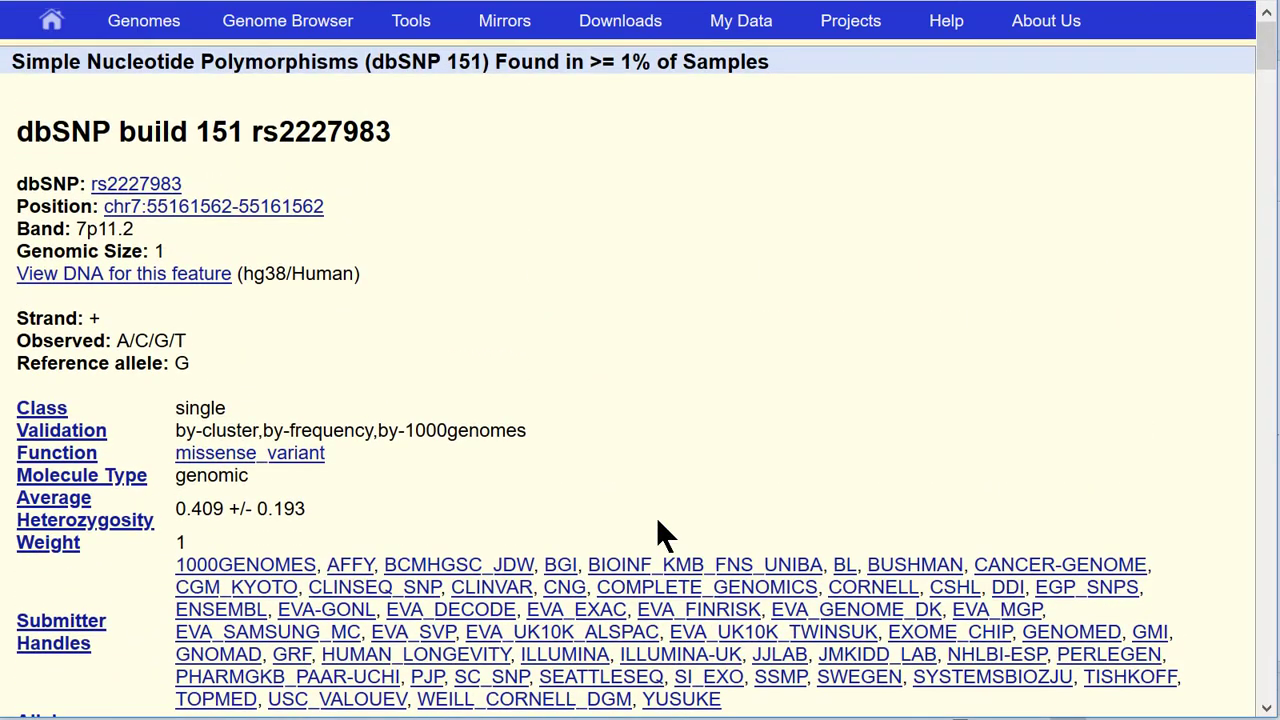
drag(252, 133, 378, 133)
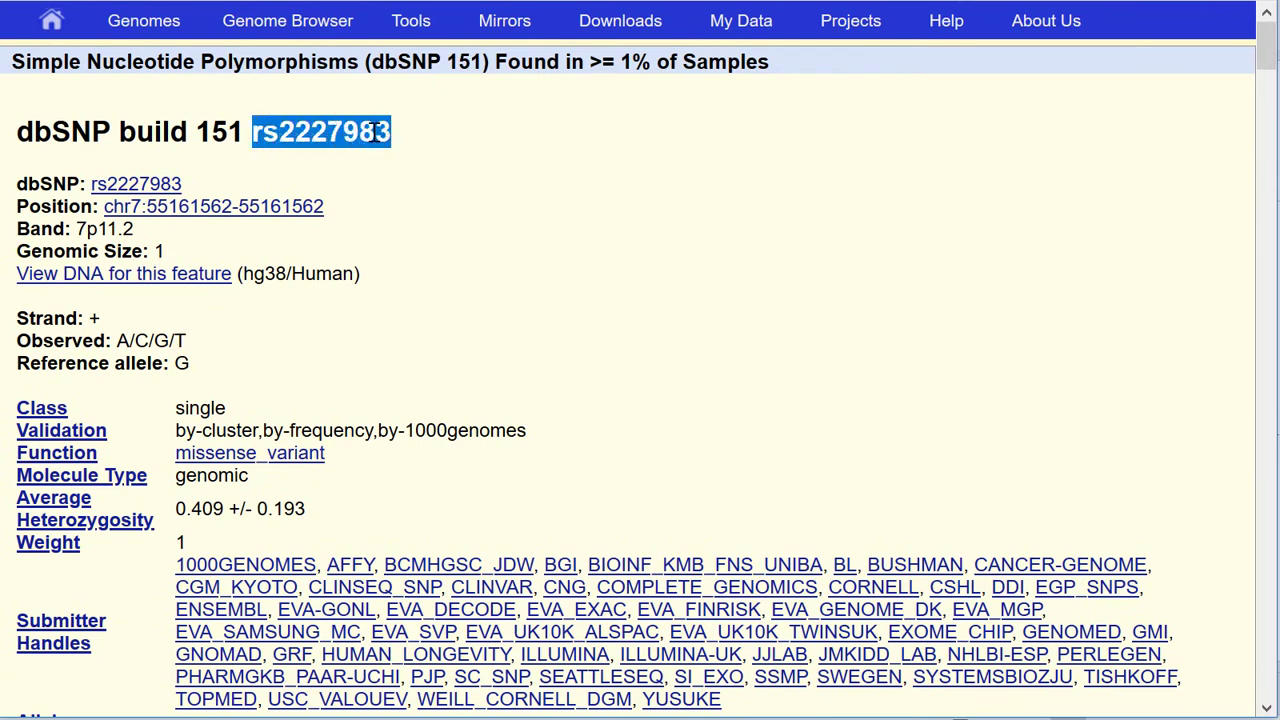
right_click(376, 133)
click(439, 149)
- Return to the Genome Browser and add position=rs2227983 to the page address to search it
mouse_move(346, 30)
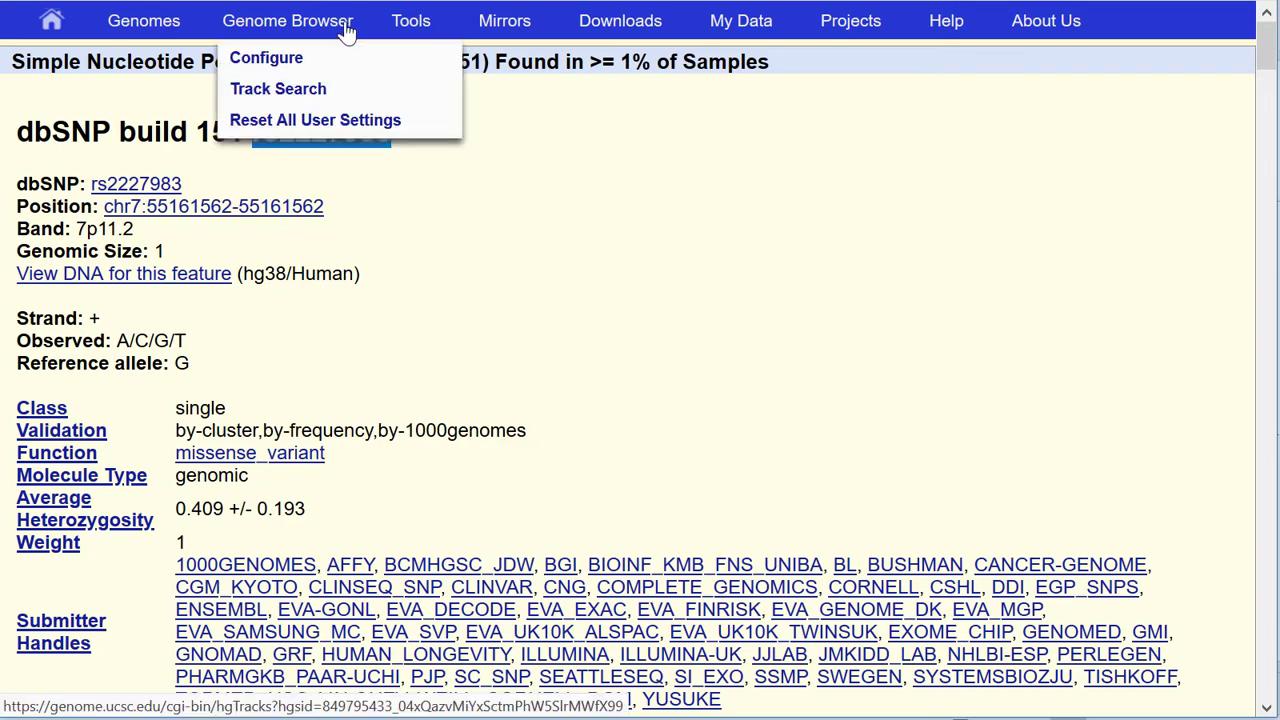
click(346, 30)
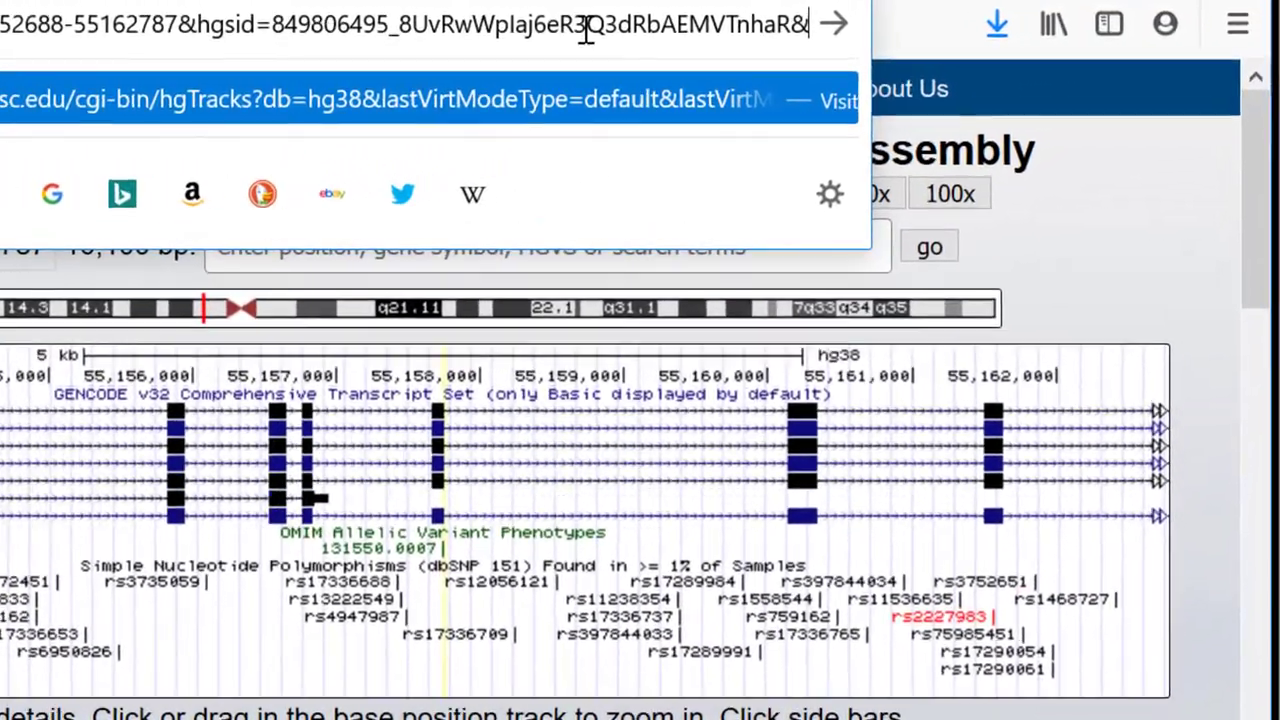
text(po)
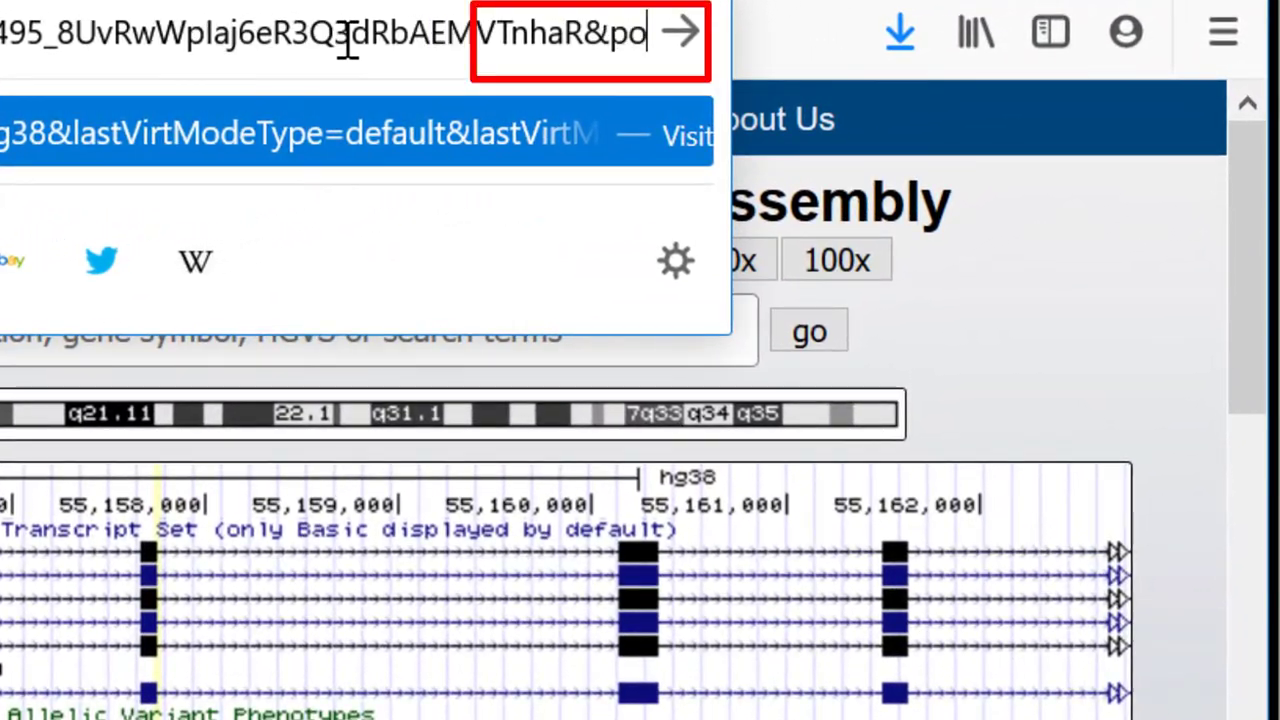
text(sition)
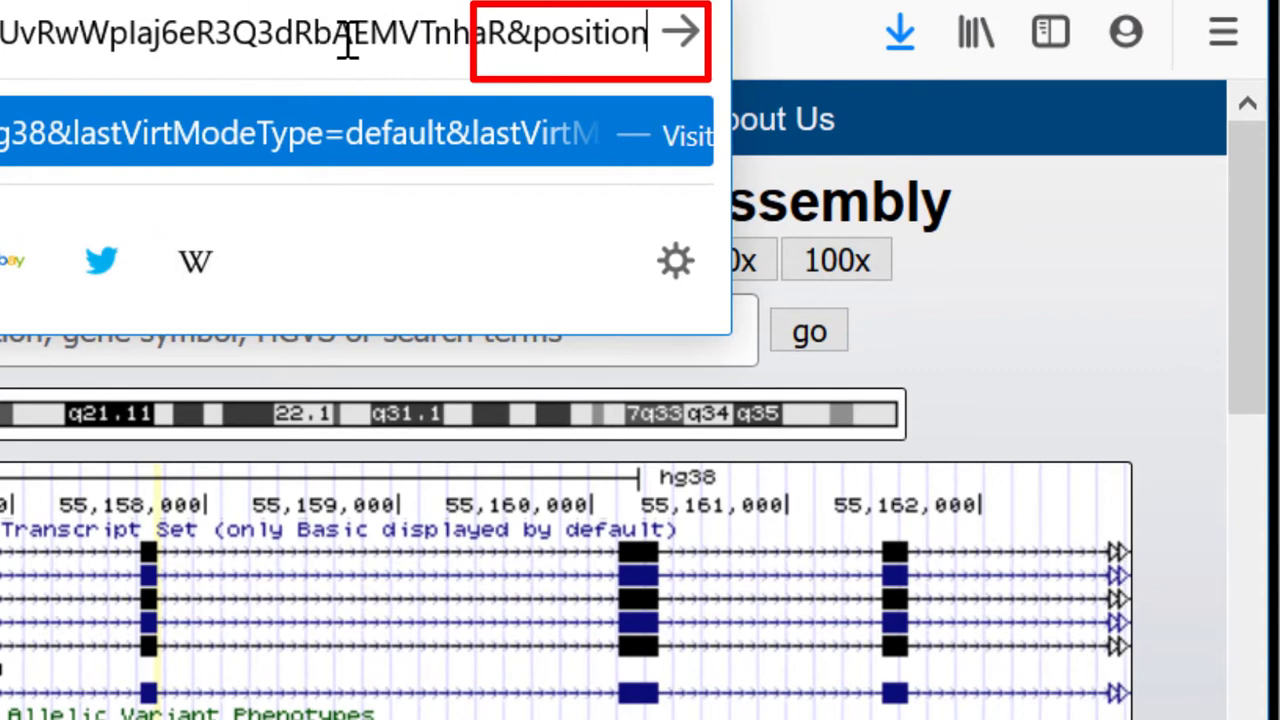
text(=)
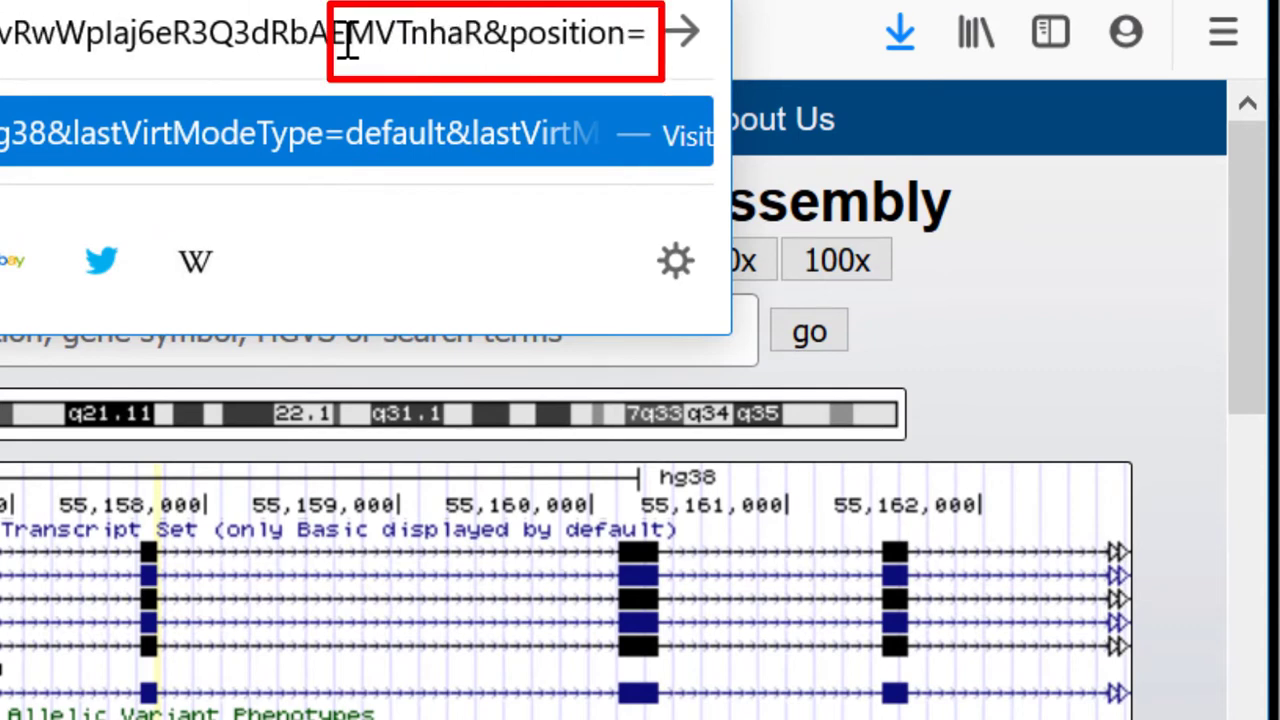
text(rs2227983)
key(Return)
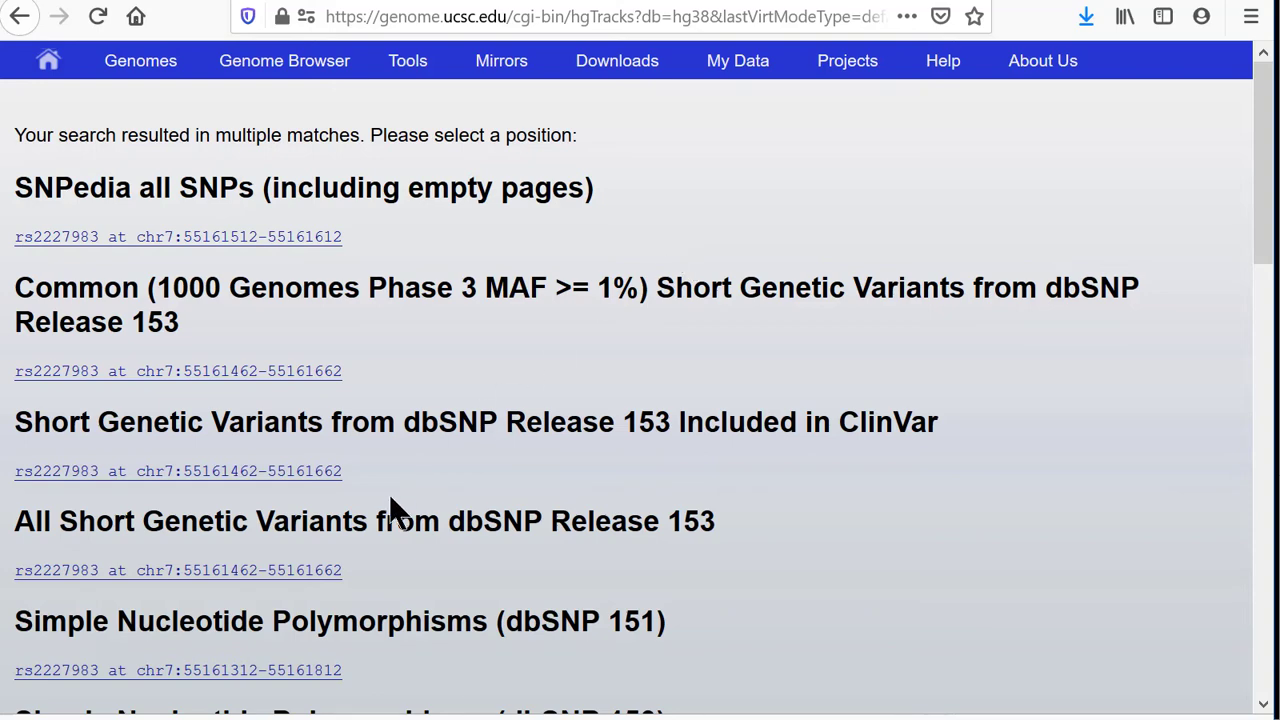
- Open the dbSNP 151 match for rs2227983 and zoom into the 41 bp stretch 55,161,538-55,161,578
click(296, 670)
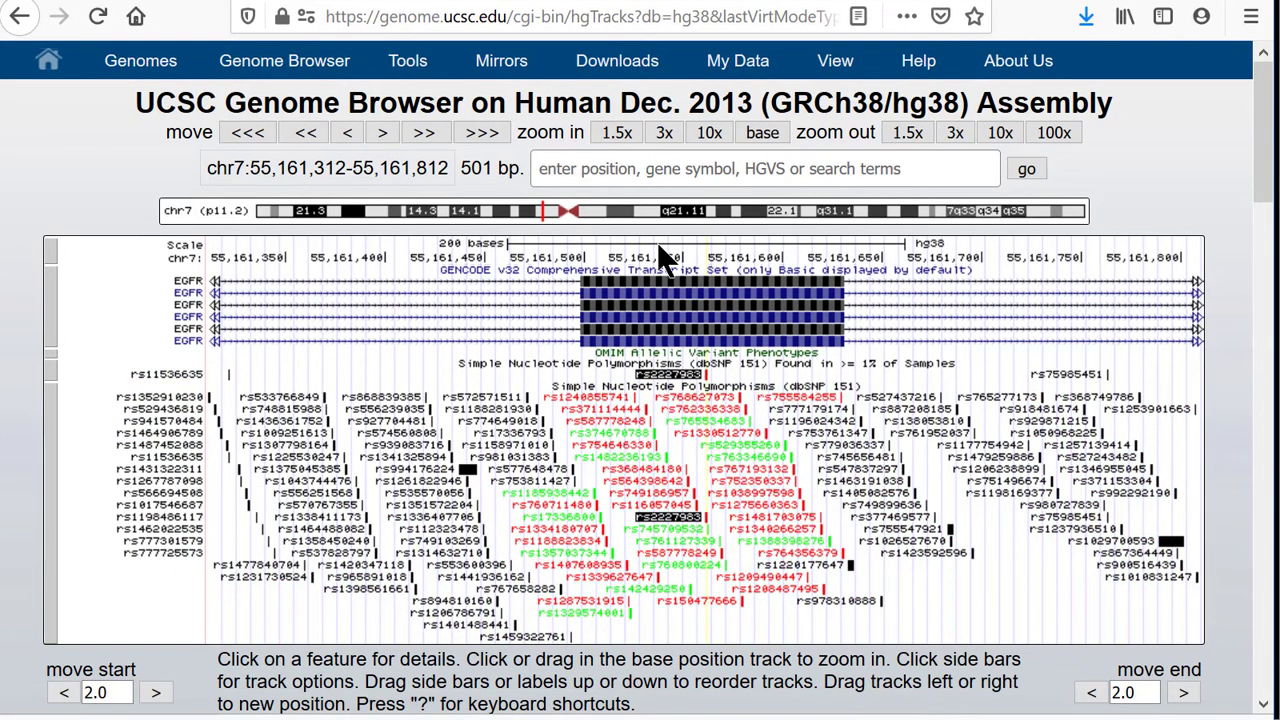
drag(681, 250, 742, 266)
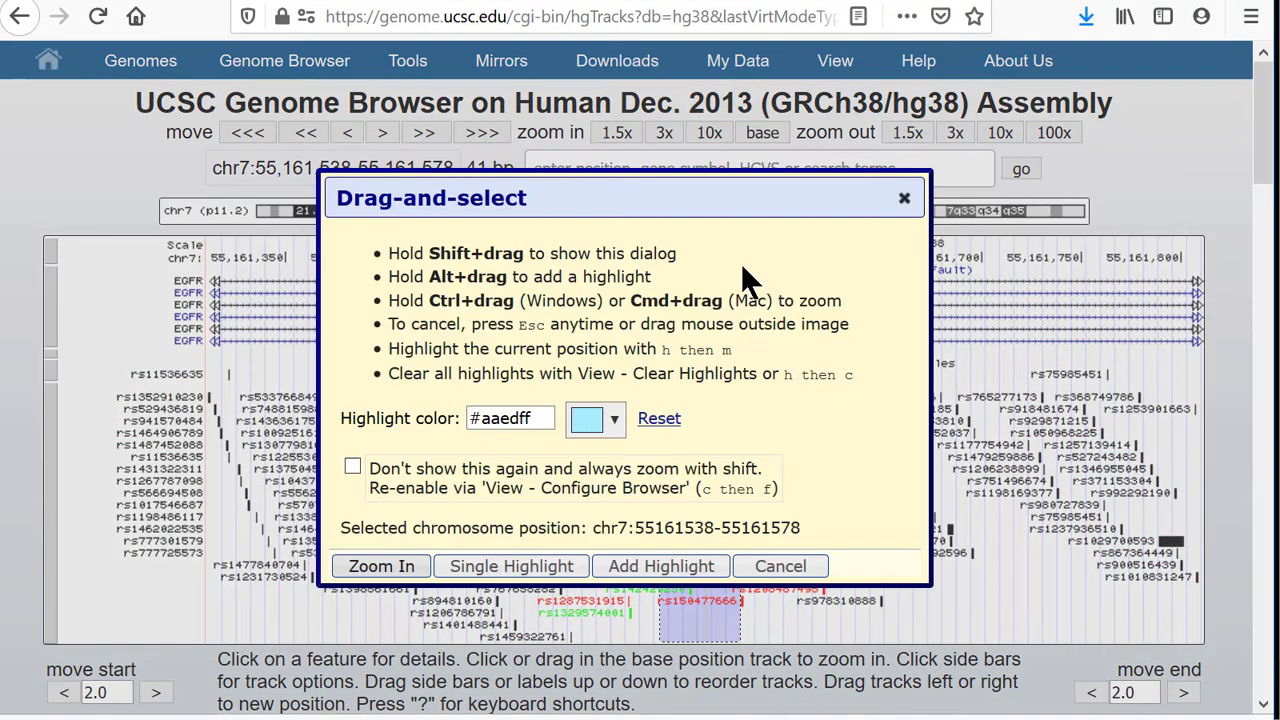
click(381, 566)
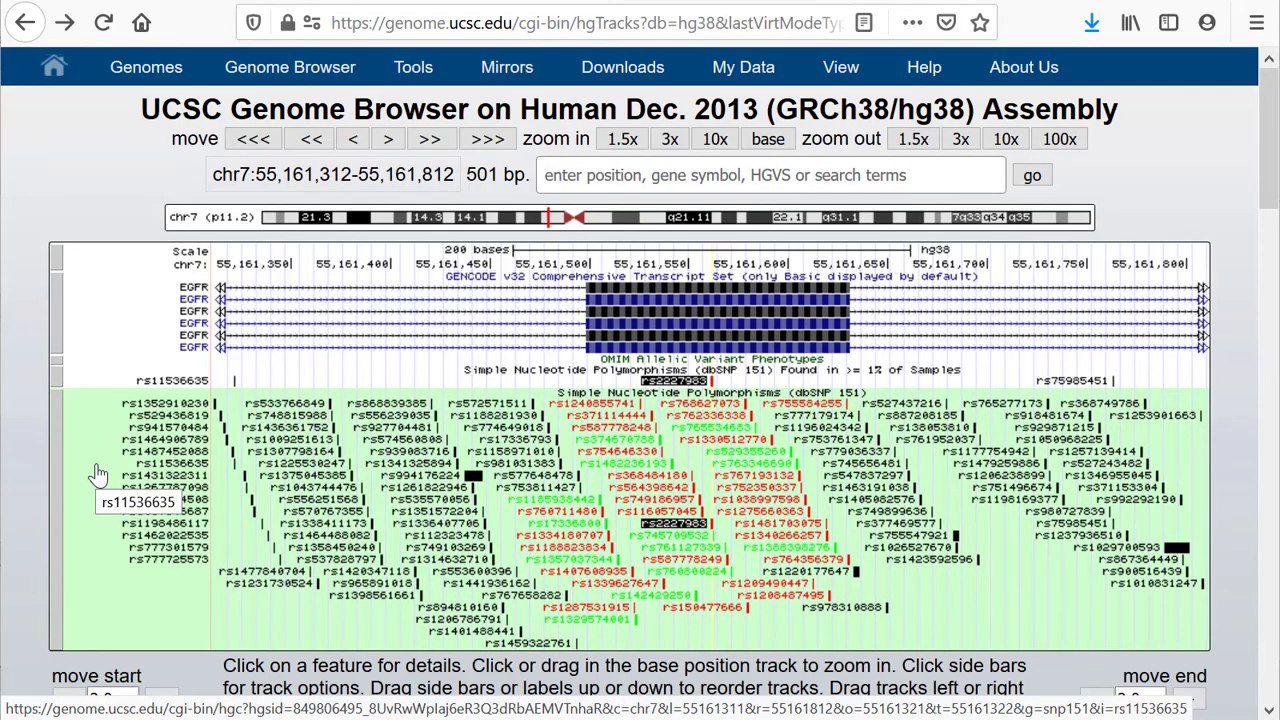
- Hide All SNPs(151) and load the snp151=pack single-search address for rs2227983
right_click(97, 473)
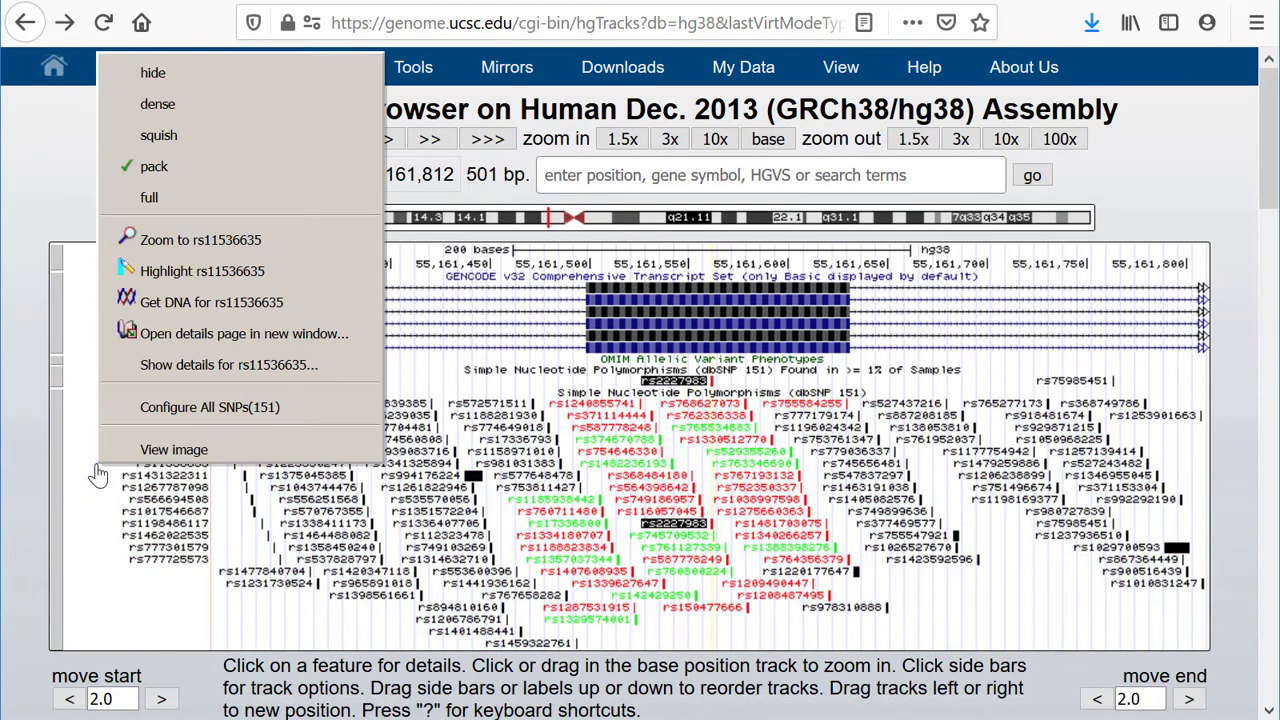
click(215, 83)
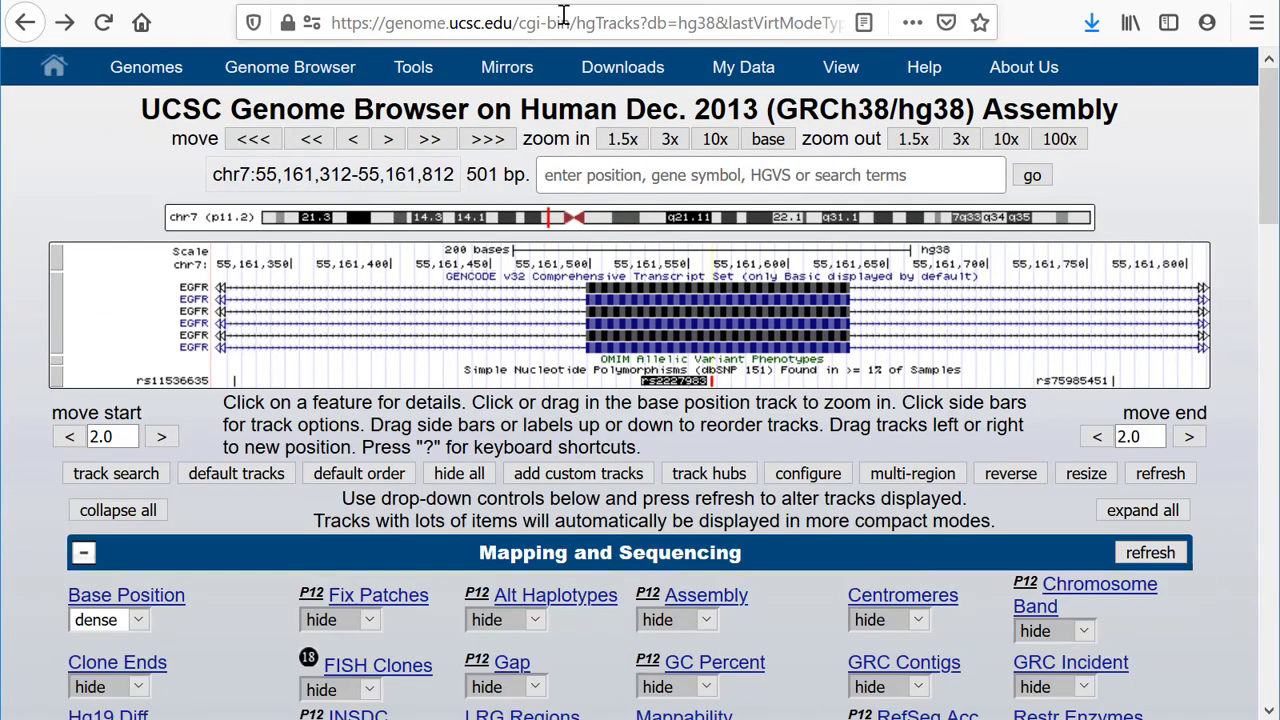
click(572, 22)
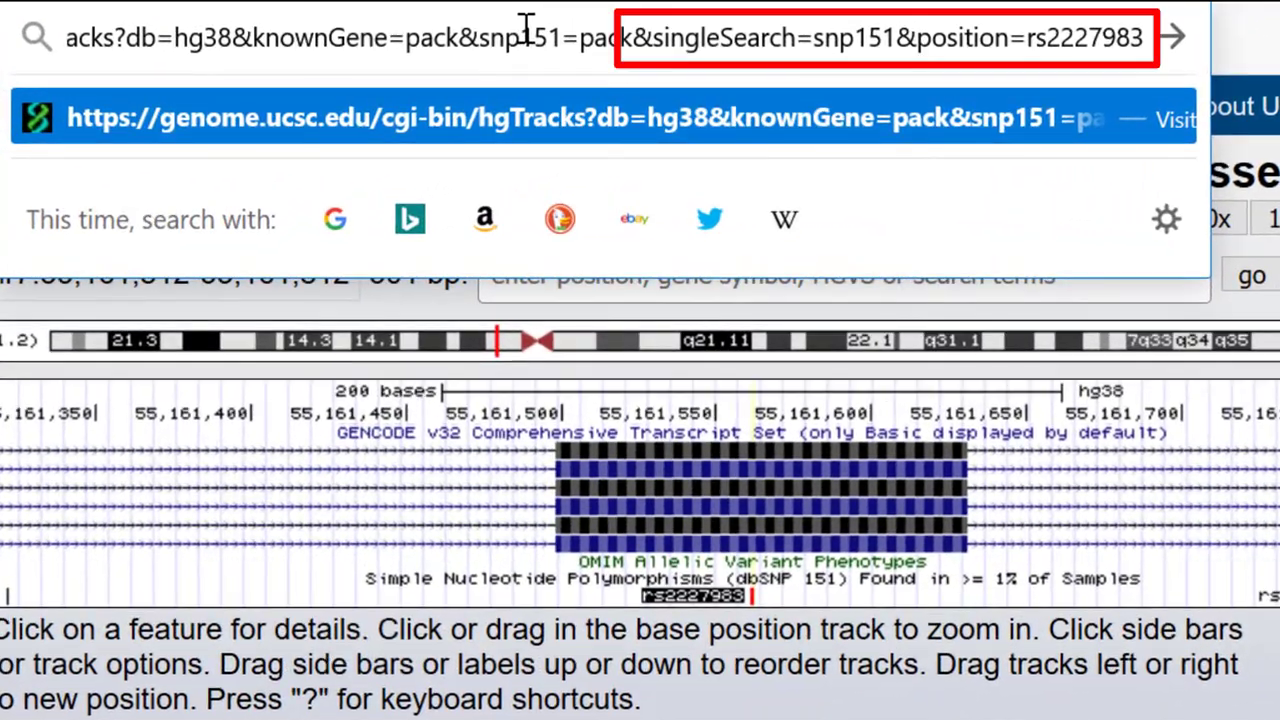
key(Return)
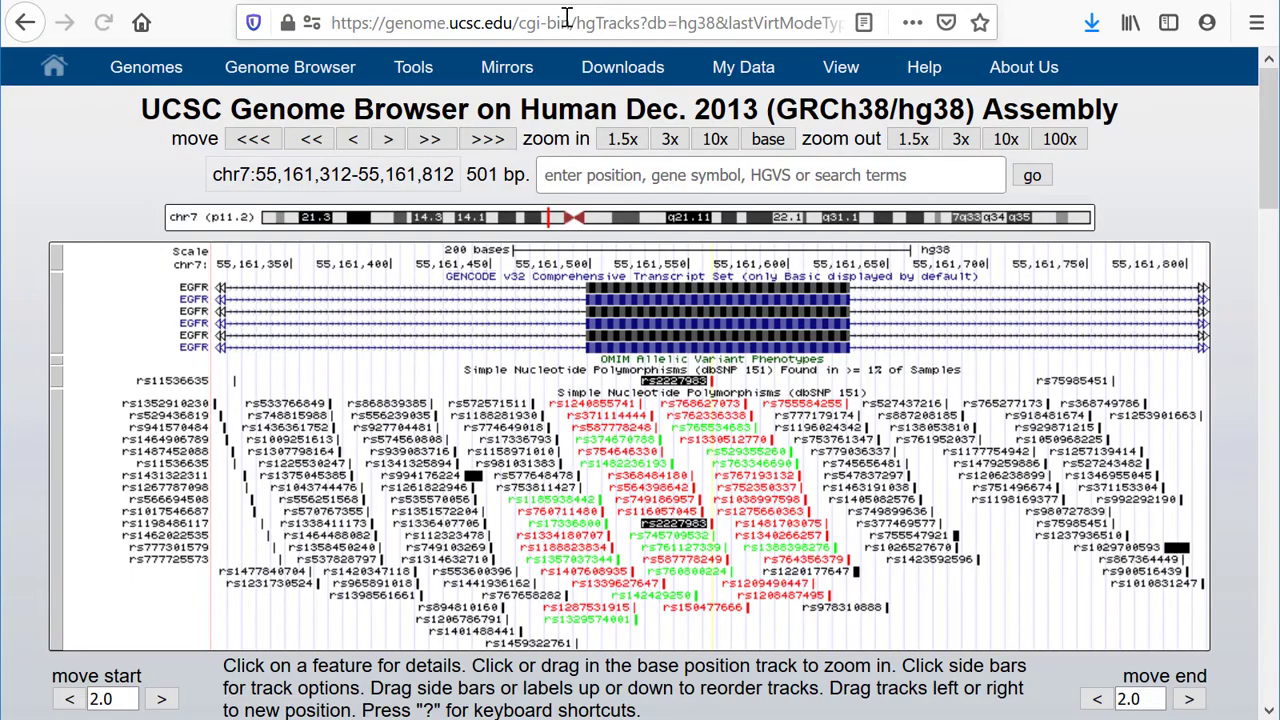